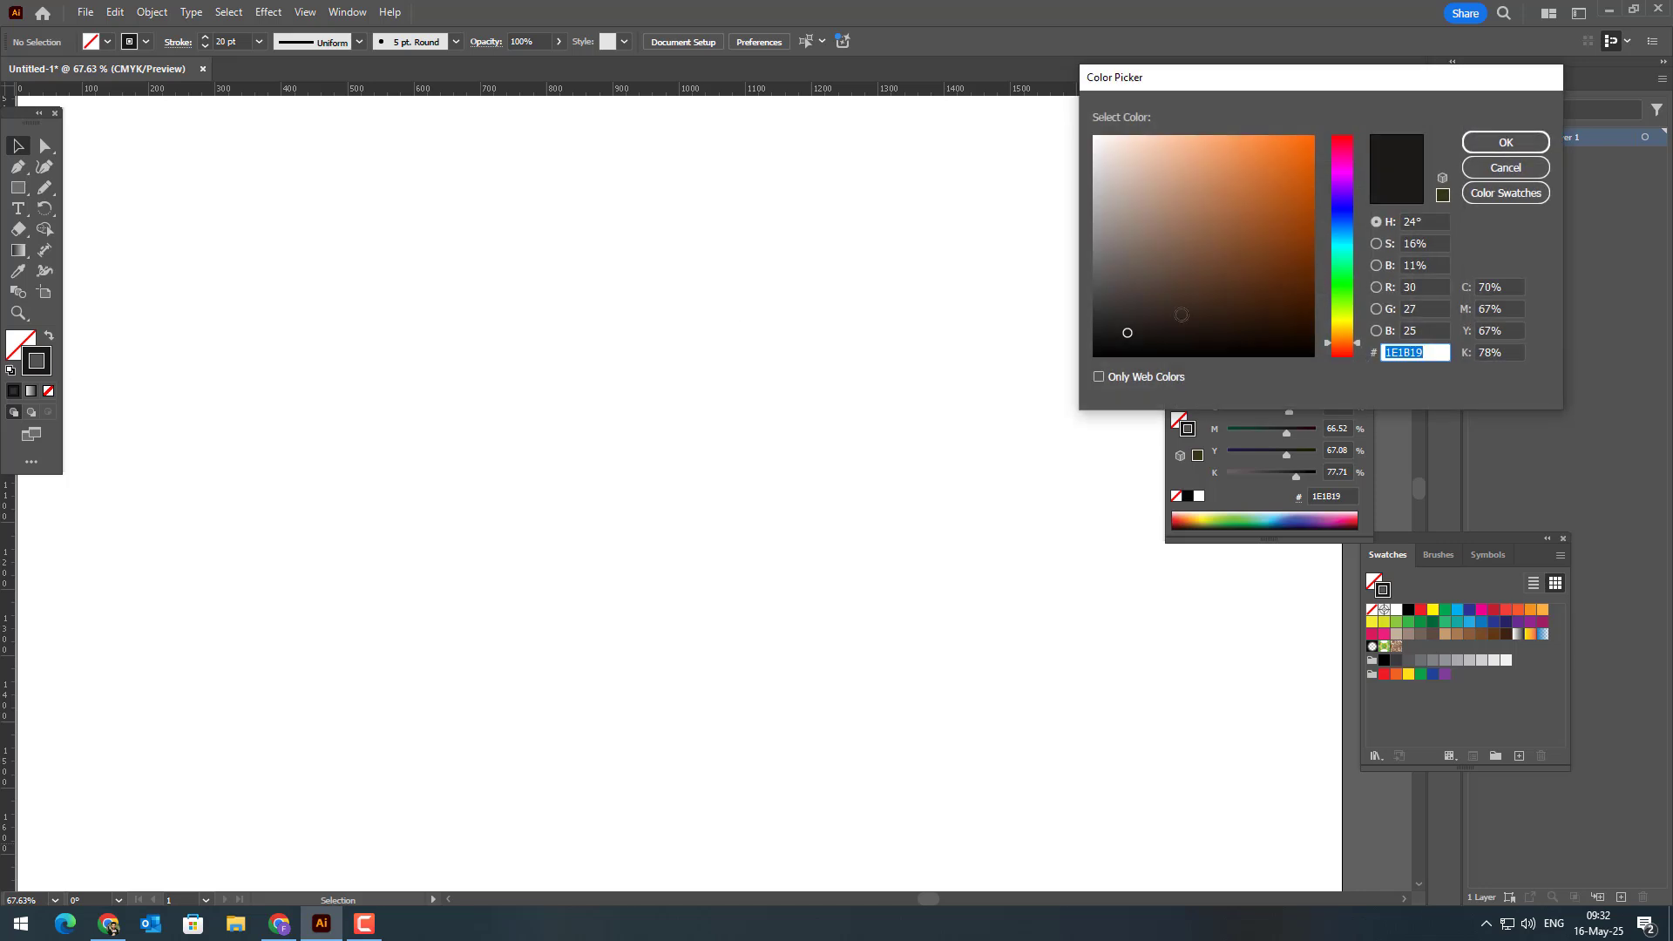
Step: Set the stroke colour to dark brown #38302C and review the stroke's cap, corner and alignment options
click(1348, 345)
click(1142, 311)
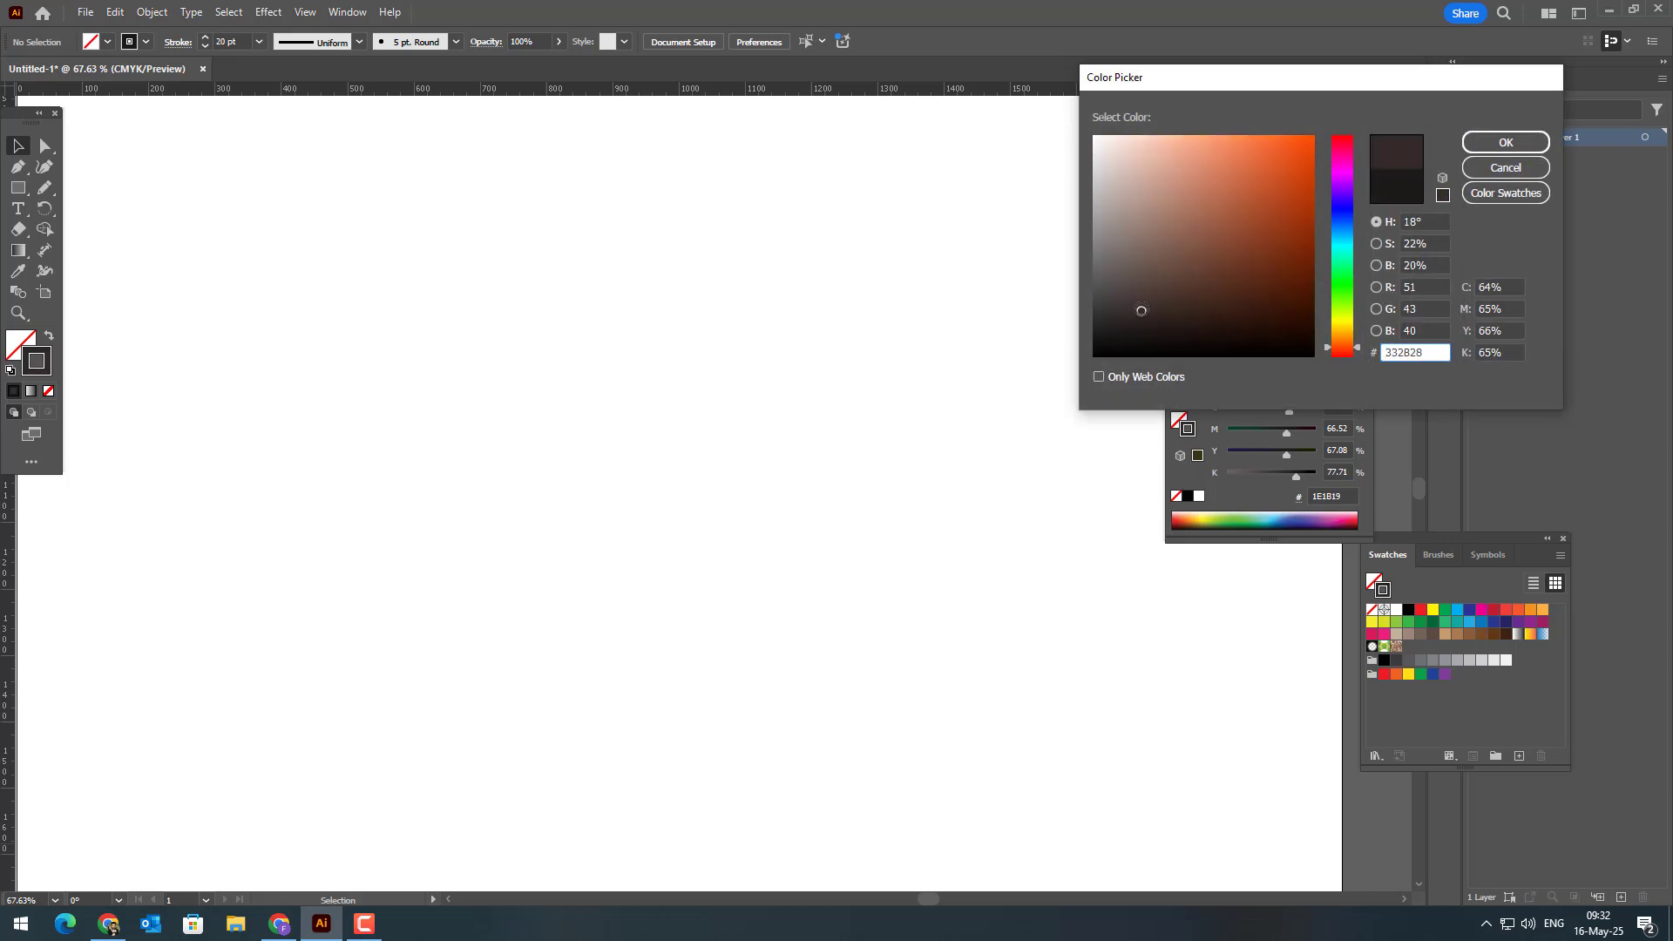
click(1504, 141)
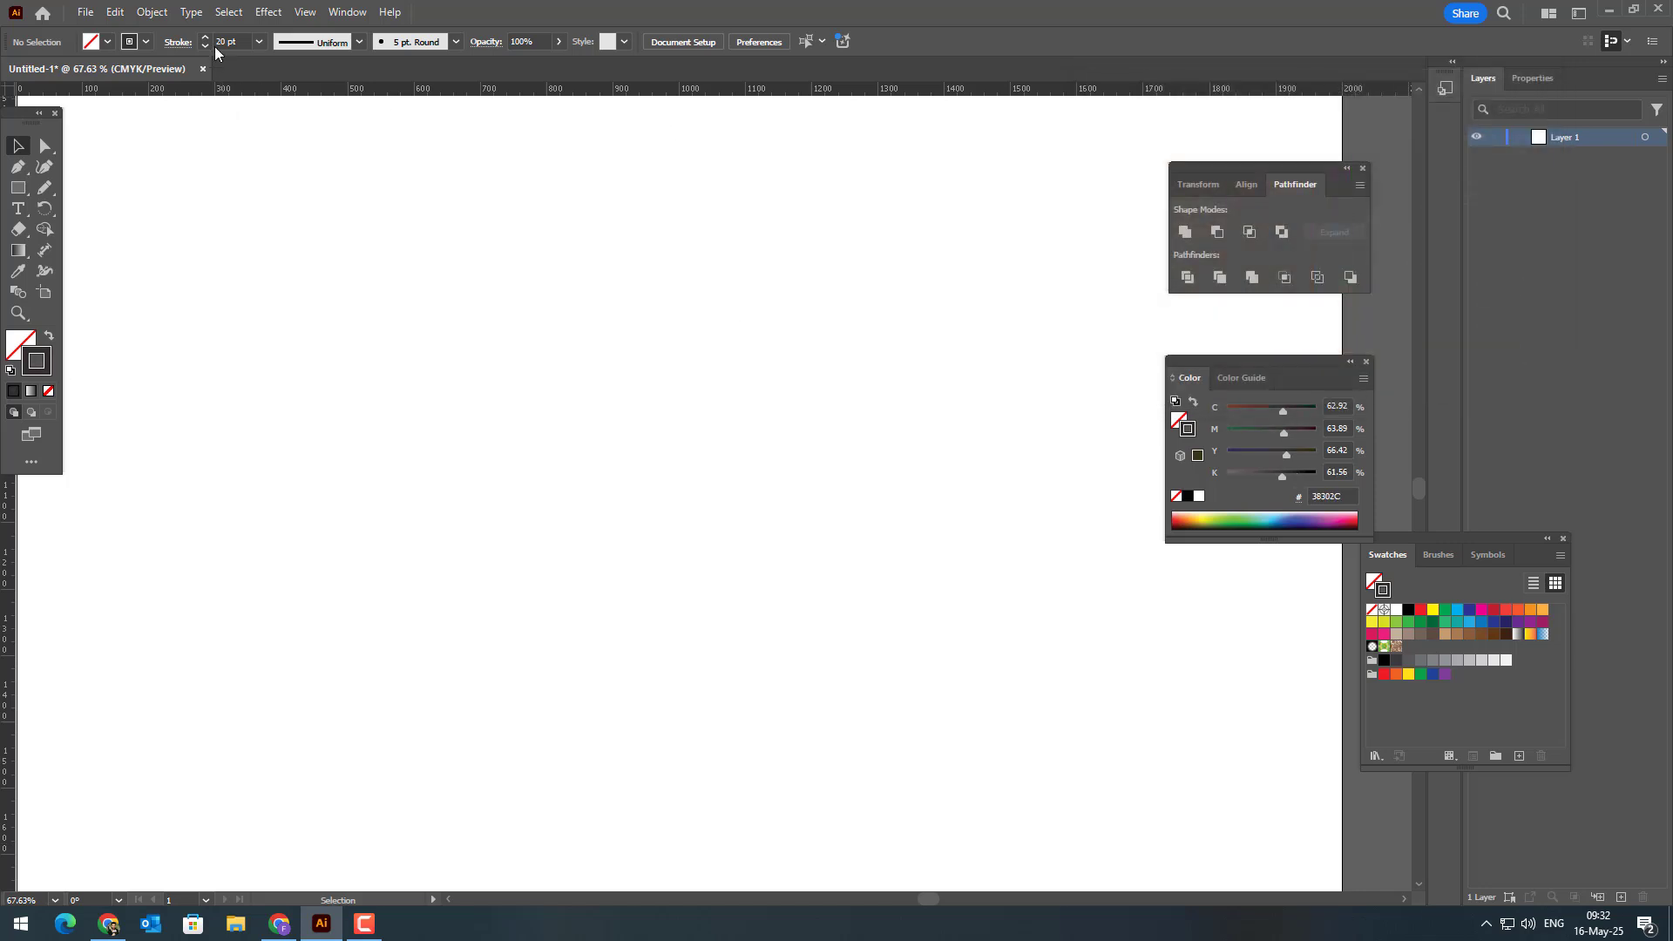
click(185, 48)
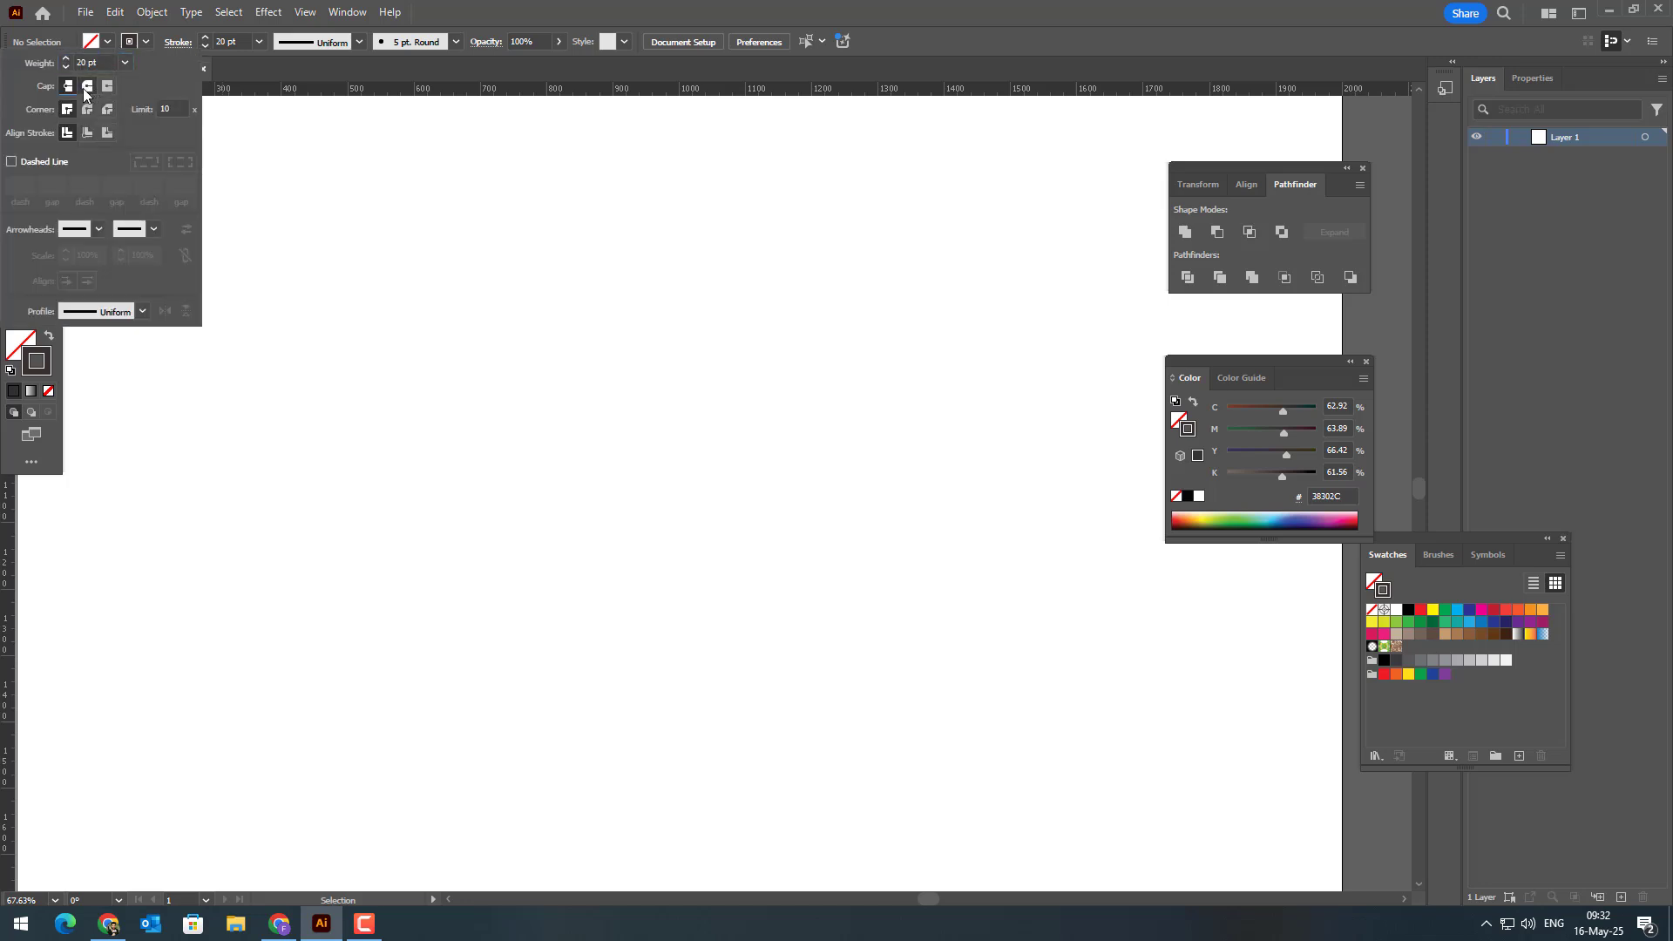
click(343, 330)
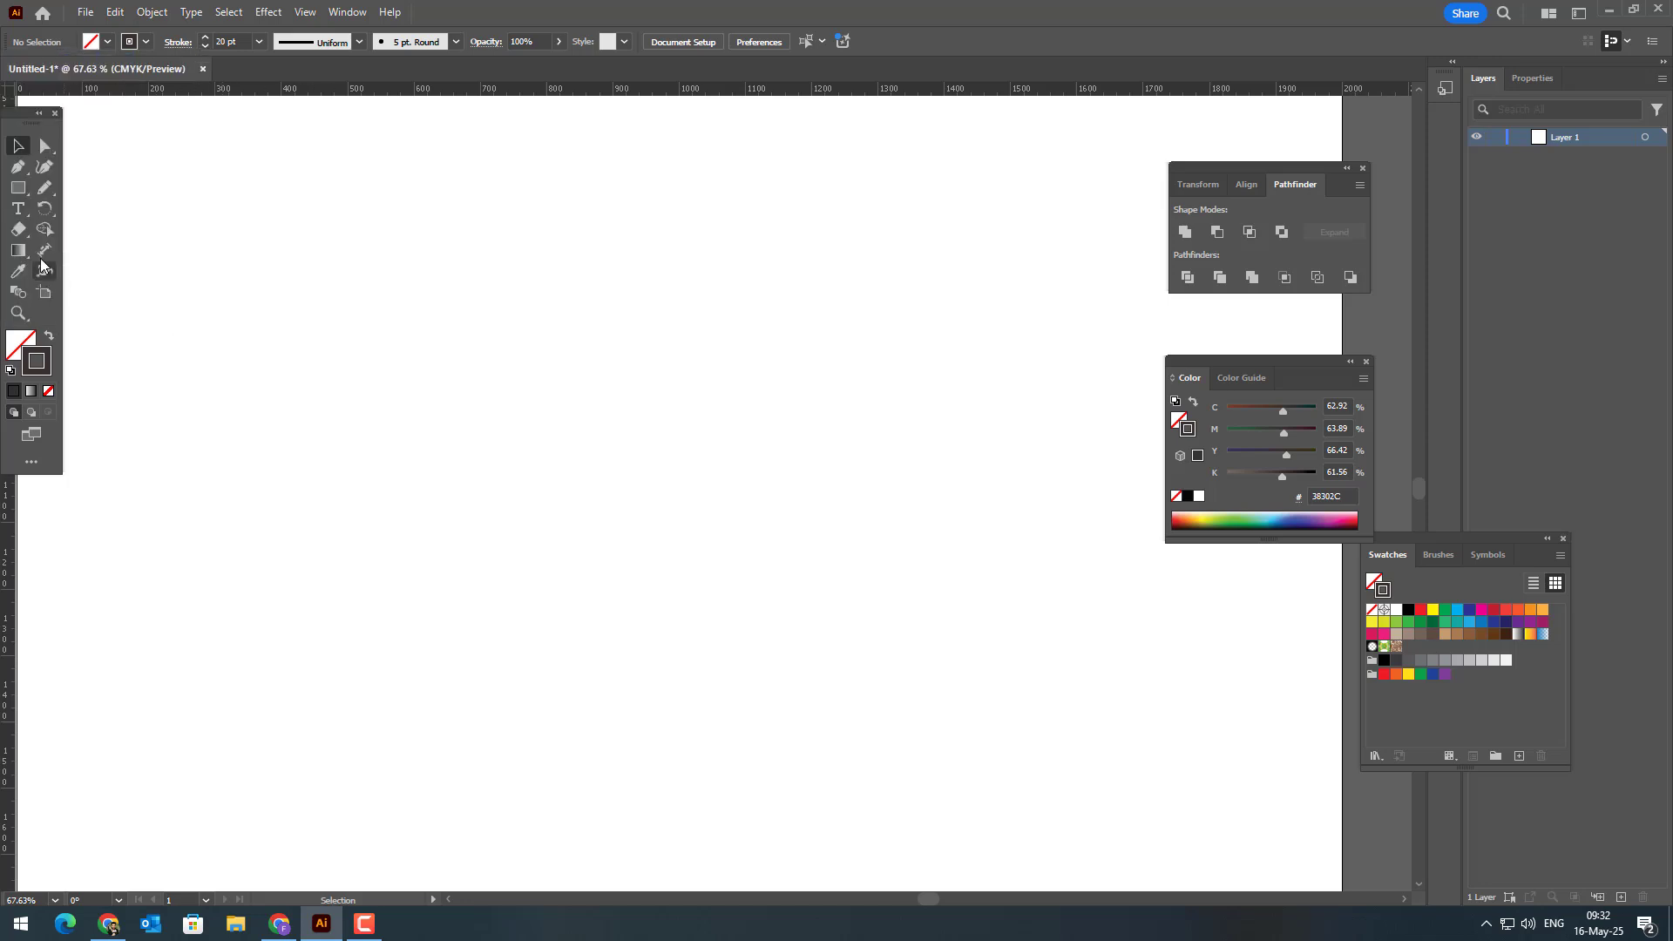
Step: Choose the Pencil tool and accept its options with fidelity at Smooth and path ends closing within 15 pixels
click(45, 187)
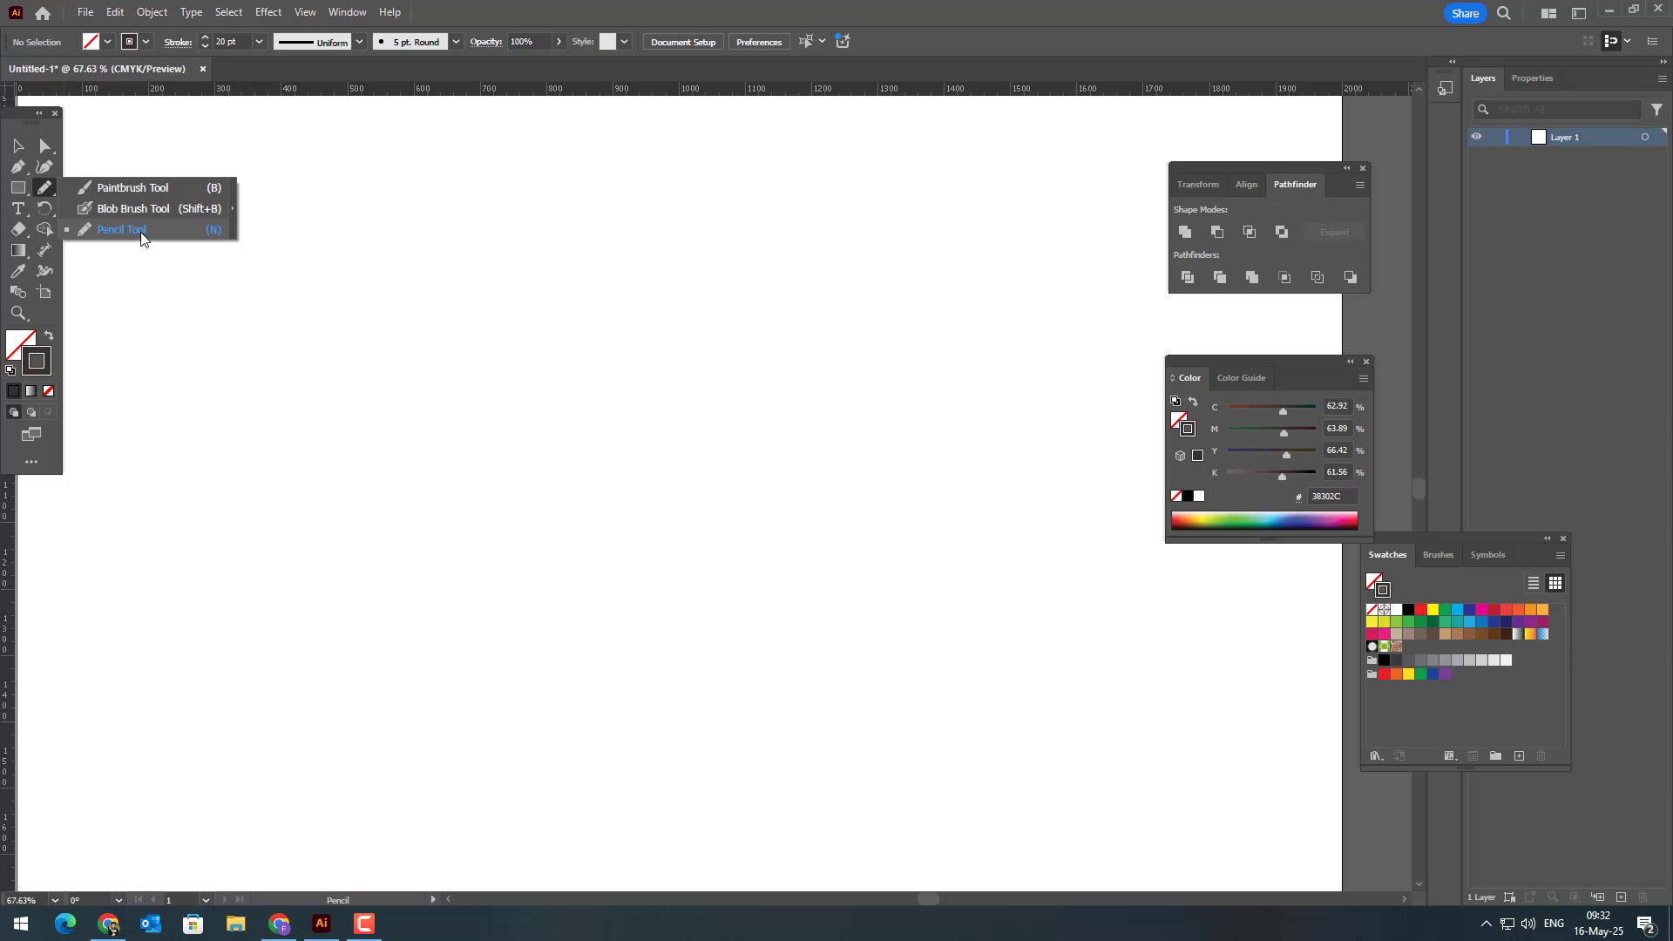
click(122, 230)
double_click(45, 188)
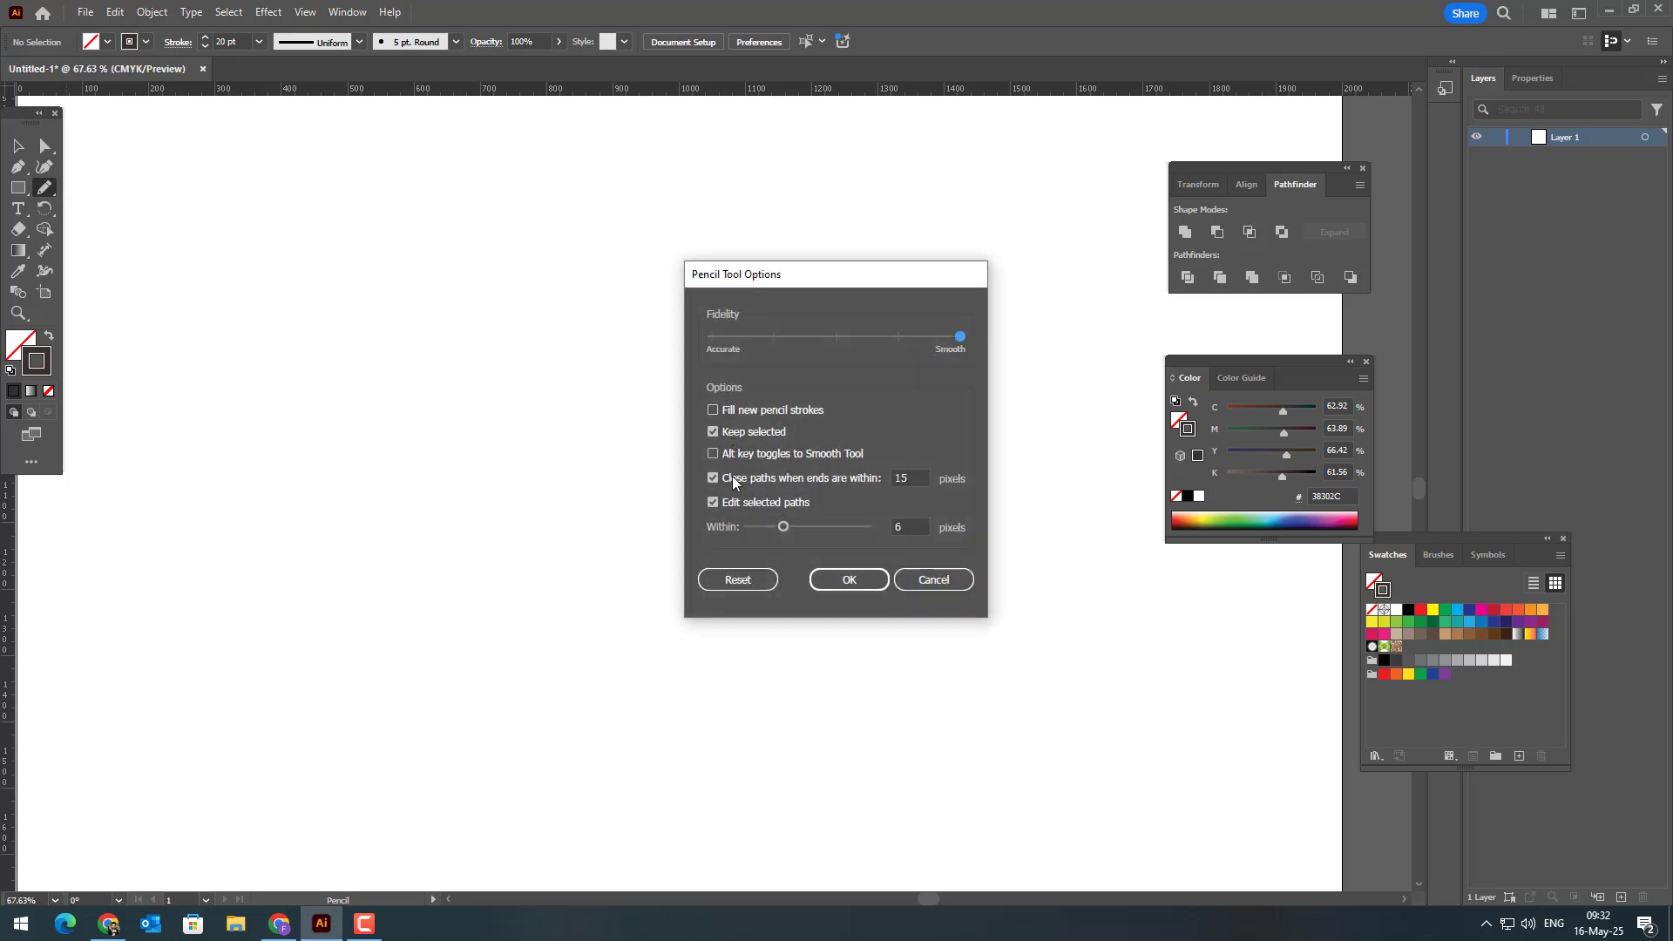
click(852, 579)
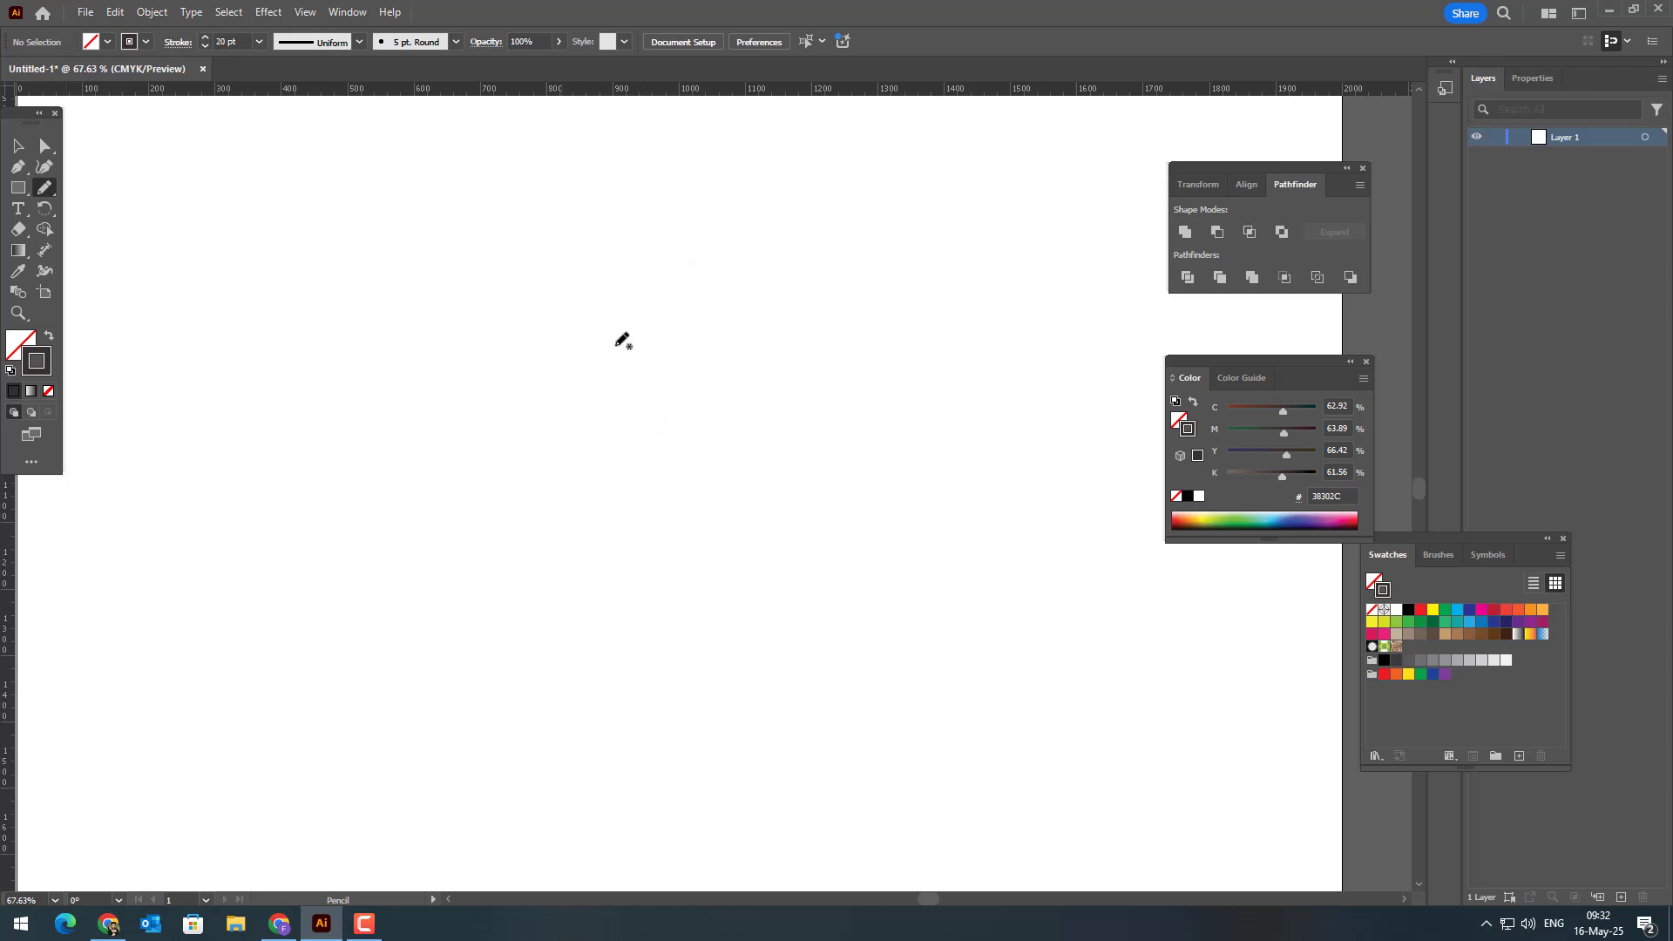
Step: Sketch a closed six-cornered box outline about 571 by 643 px and place horizontal and vertical guides through its corners
mouse_move(646, 250)
mouse_down()
mouse_move(627, 546)
mouse_move(785, 558)
mouse_move(852, 586)
mouse_move(1027, 490)
mouse_up()
click(44, 166)
key(n)
mouse_move(1027, 490)
mouse_down()
mouse_move(1009, 203)
mouse_move(851, 174)
mouse_move(652, 240)
mouse_up()
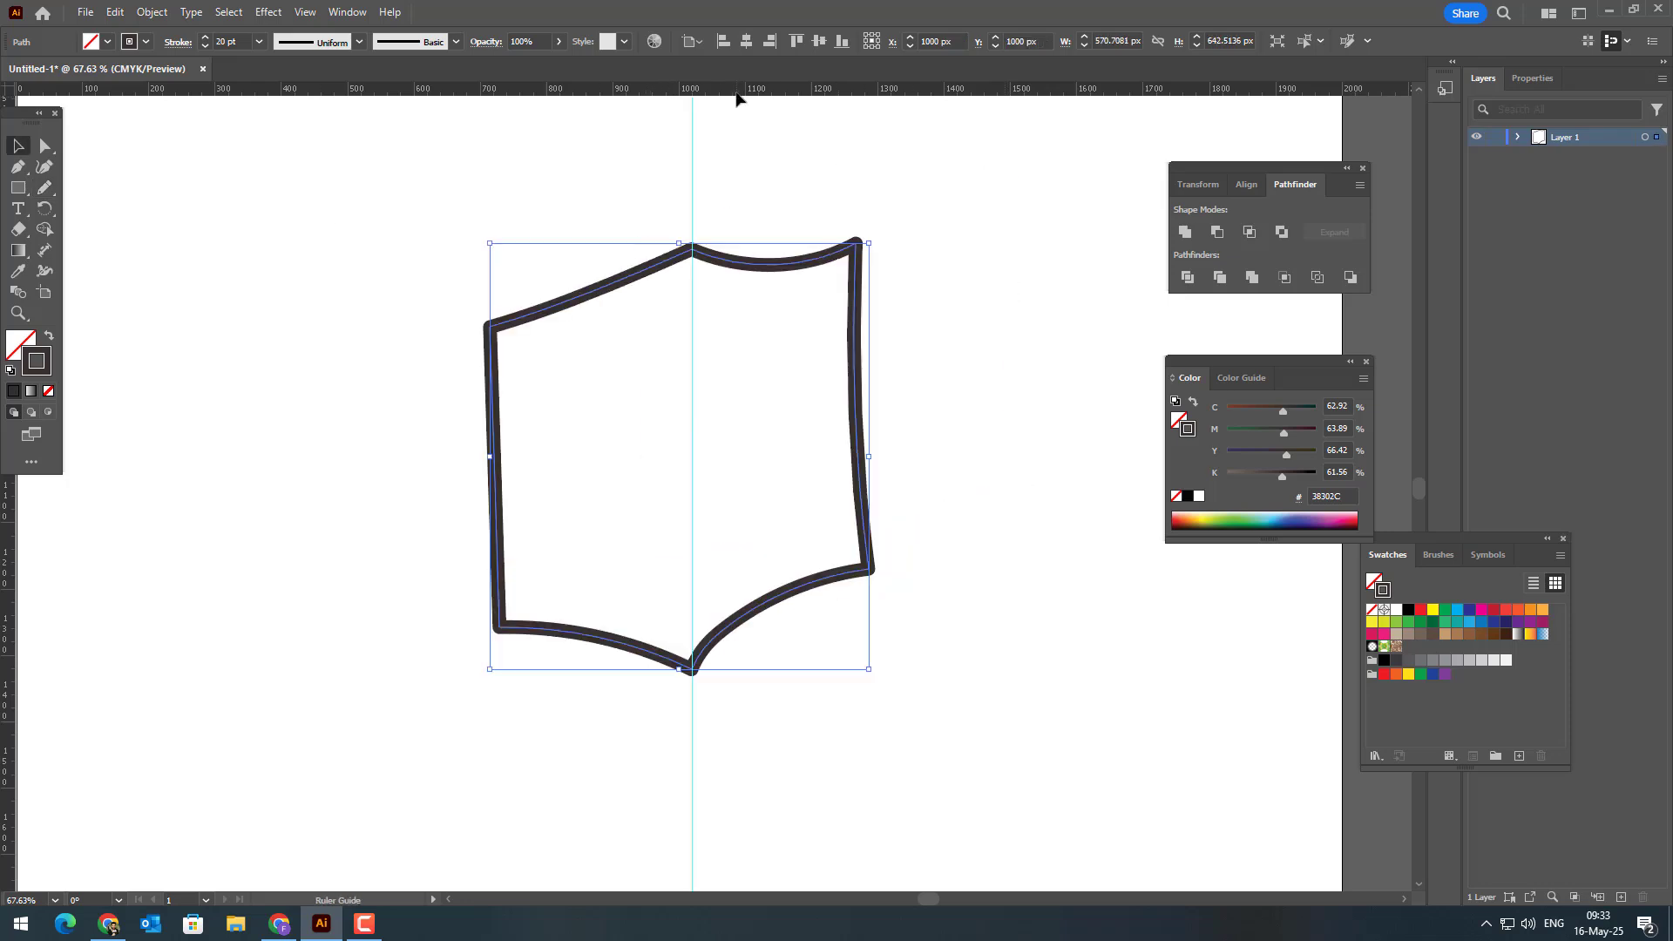
drag(736, 92, 492, 330)
drag(731, 91, 872, 570)
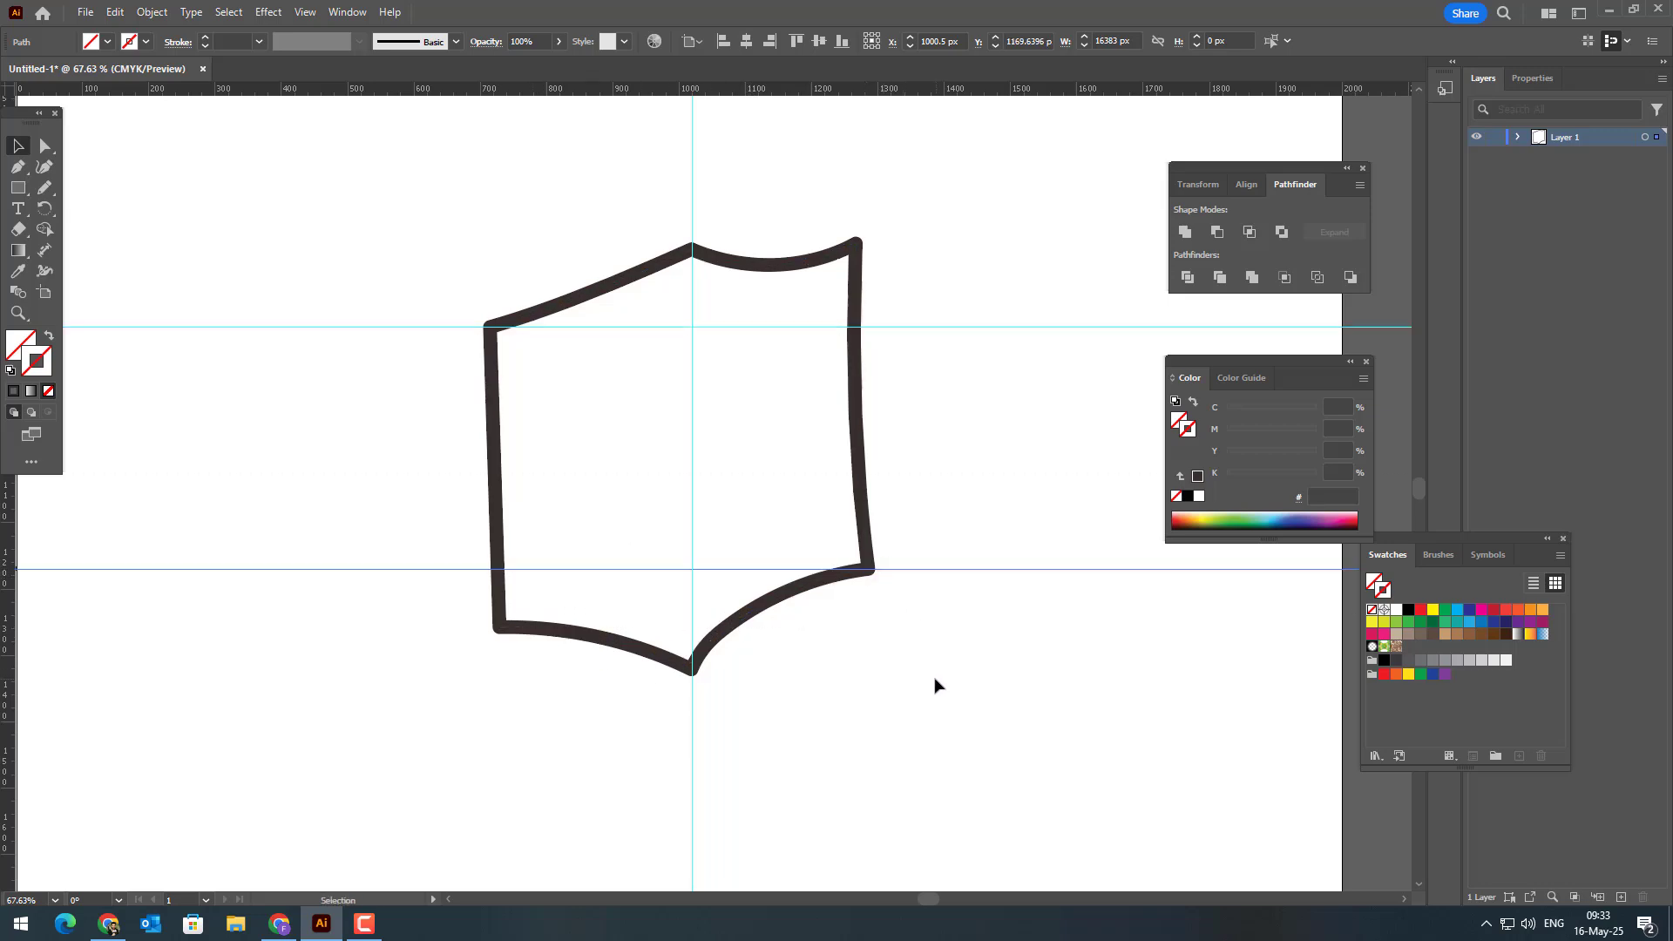
Step: Use the Curvature tool to raise the outline's lower-left corner onto the lower guide and reshape the lower-left edge
click(777, 604)
click(45, 167)
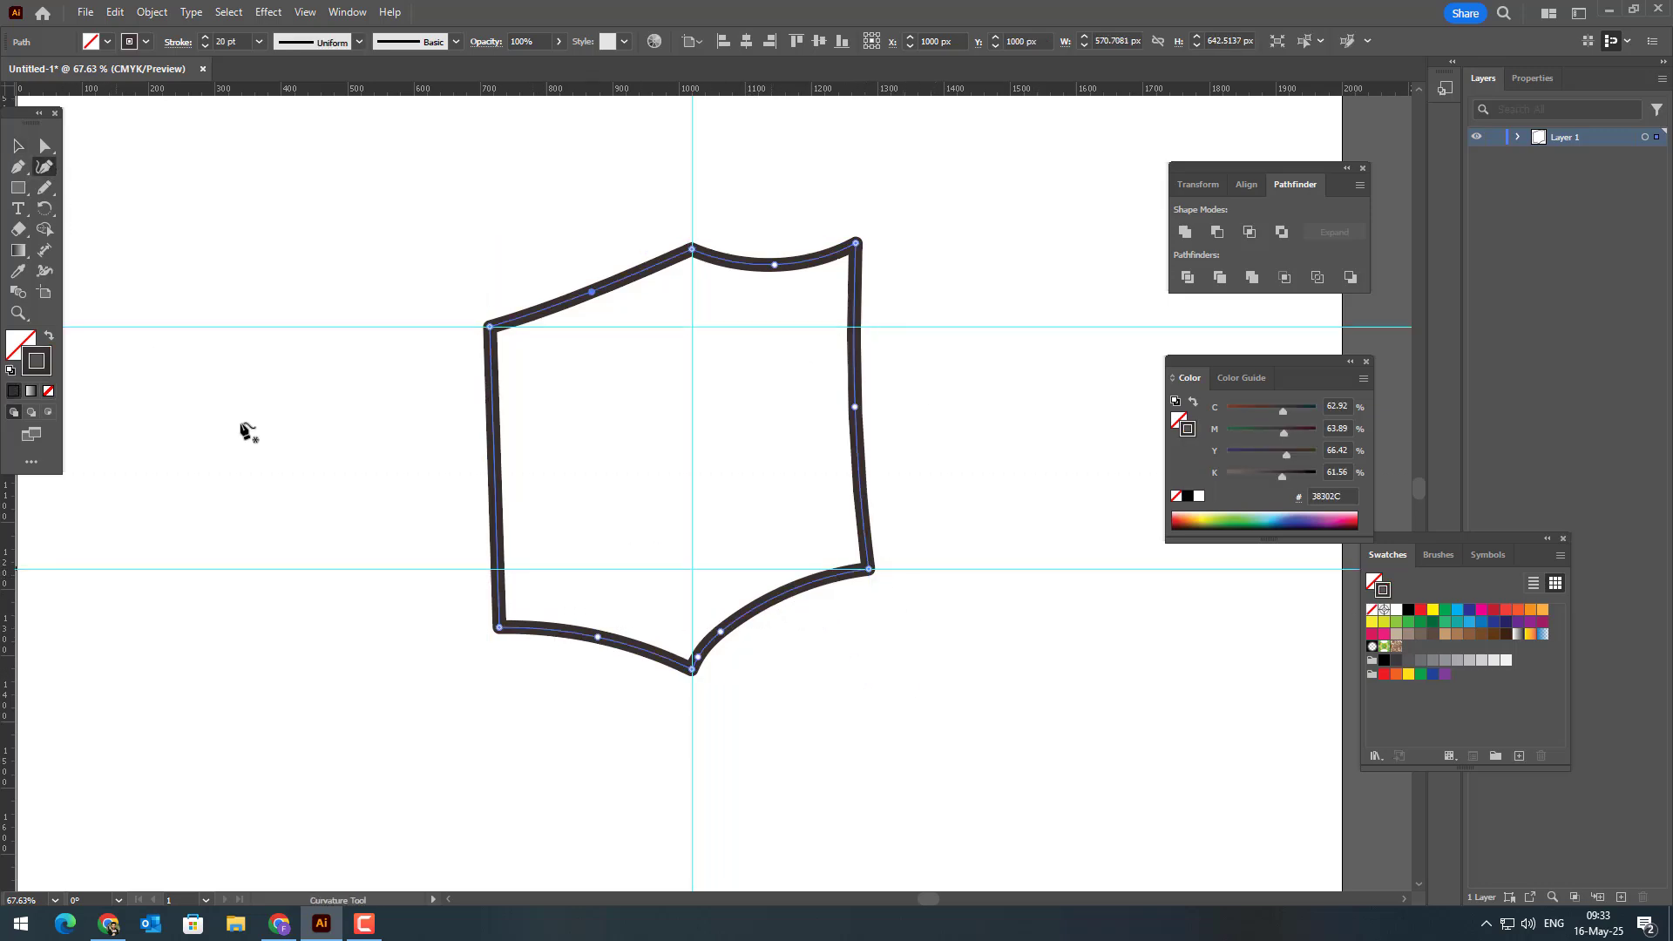
drag(499, 626, 485, 571)
drag(598, 638, 613, 621)
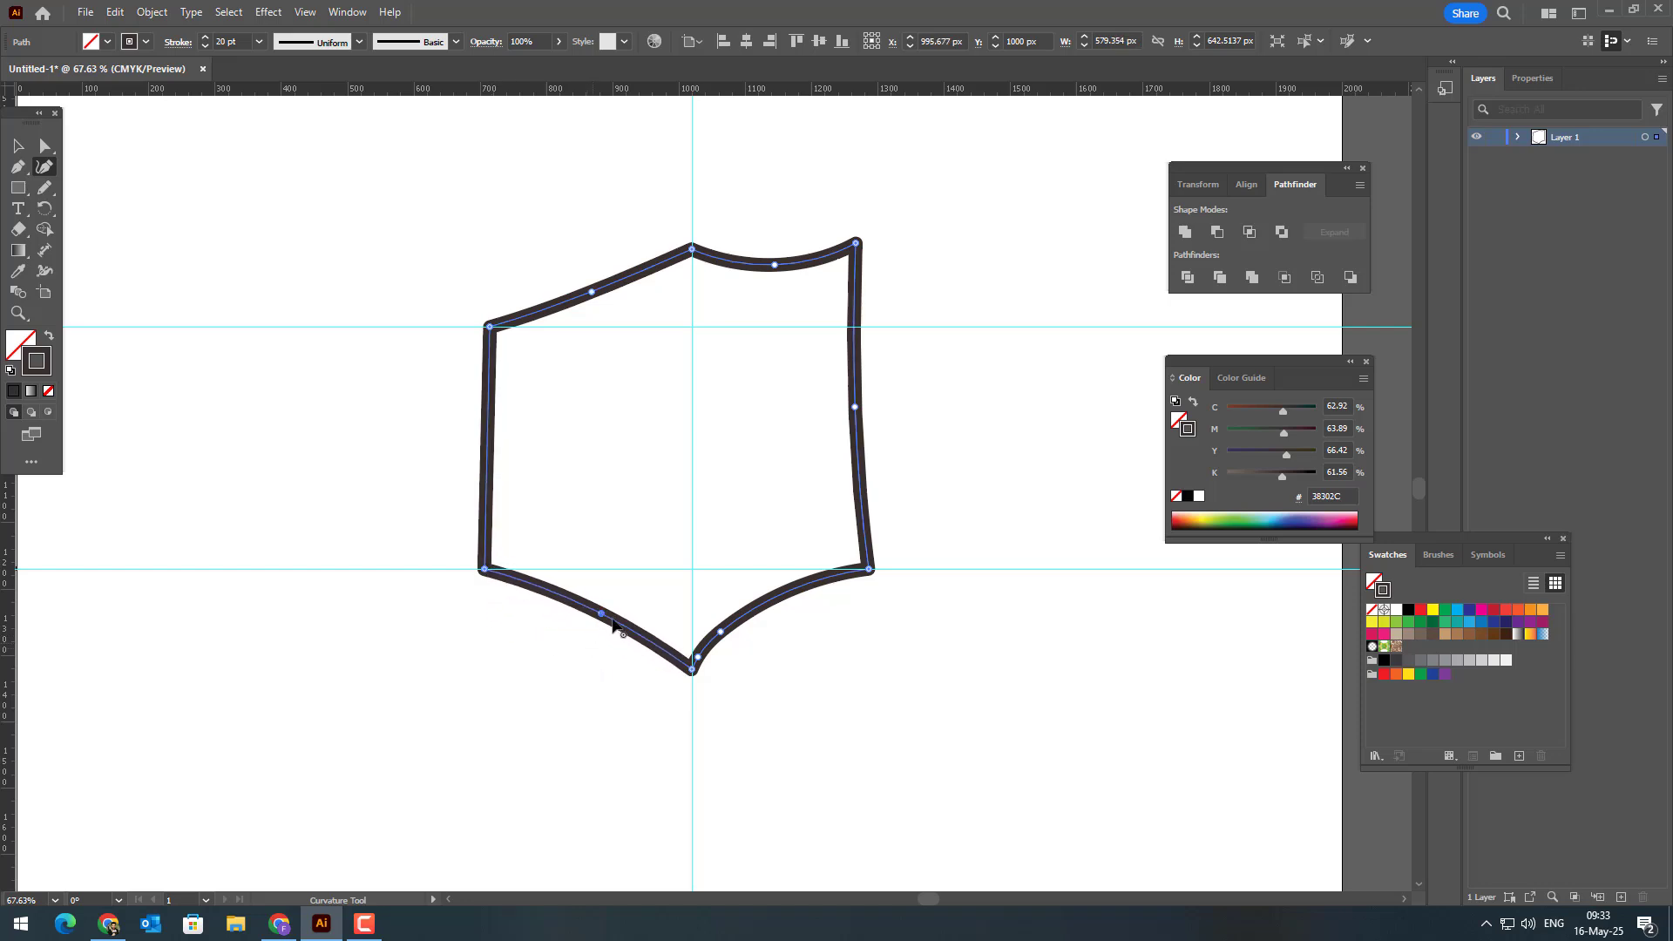
Step: Move the outline's right corners outward onto the guides and reshape the right edge and the lowered top apex
drag(870, 570, 929, 570)
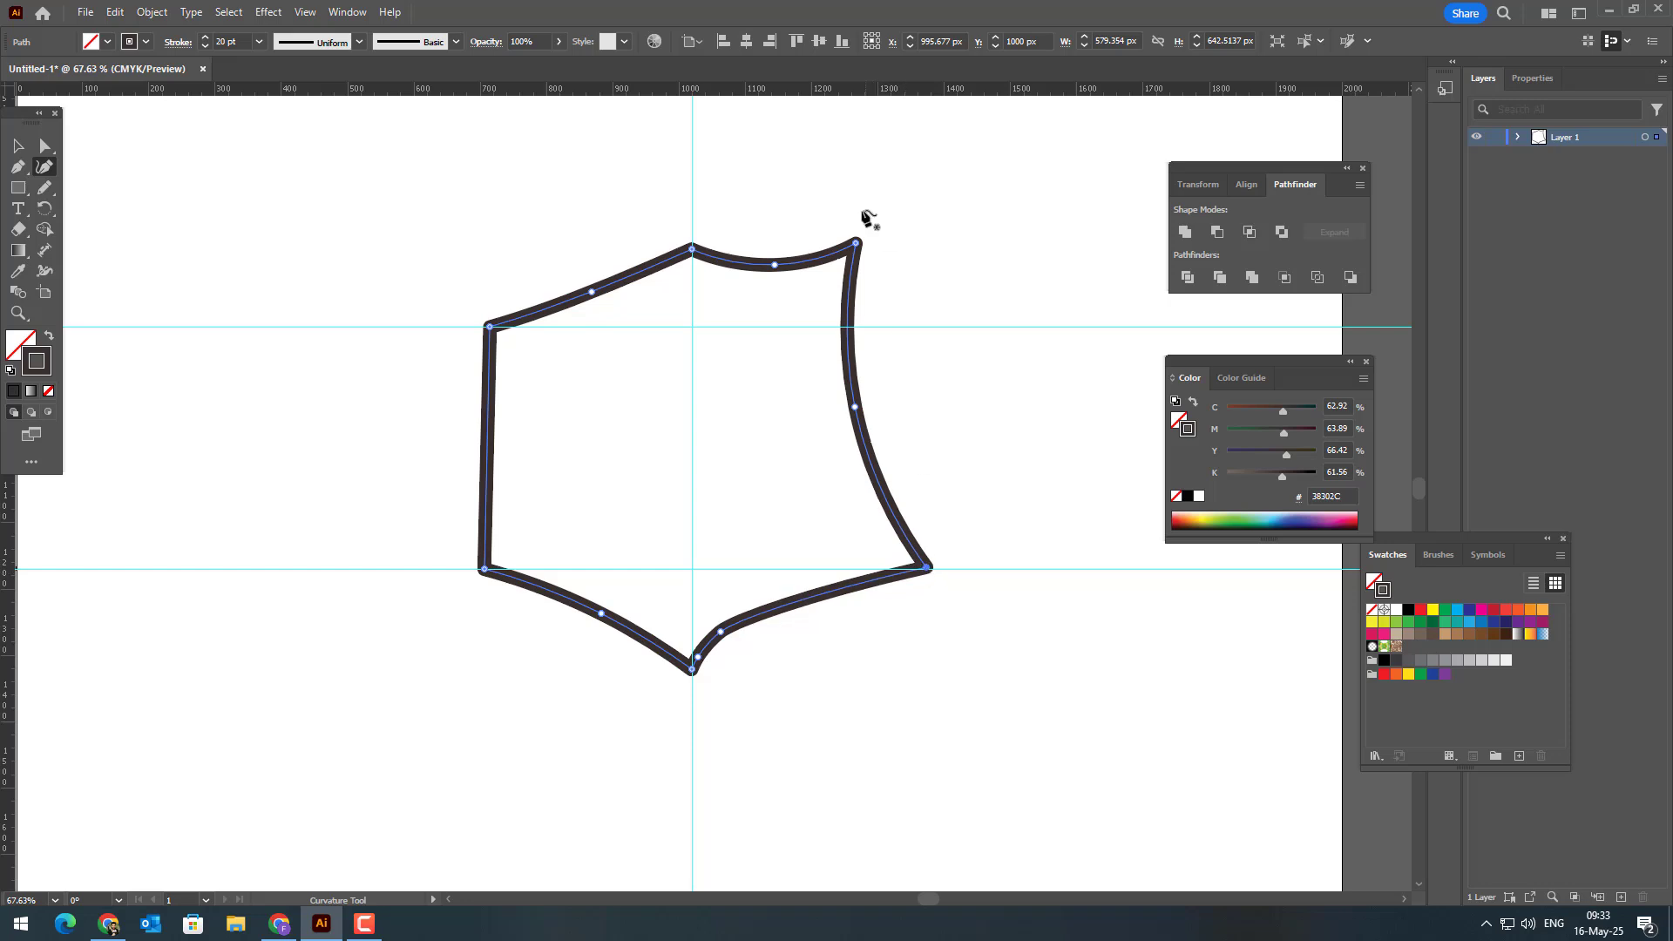
drag(858, 244, 909, 328)
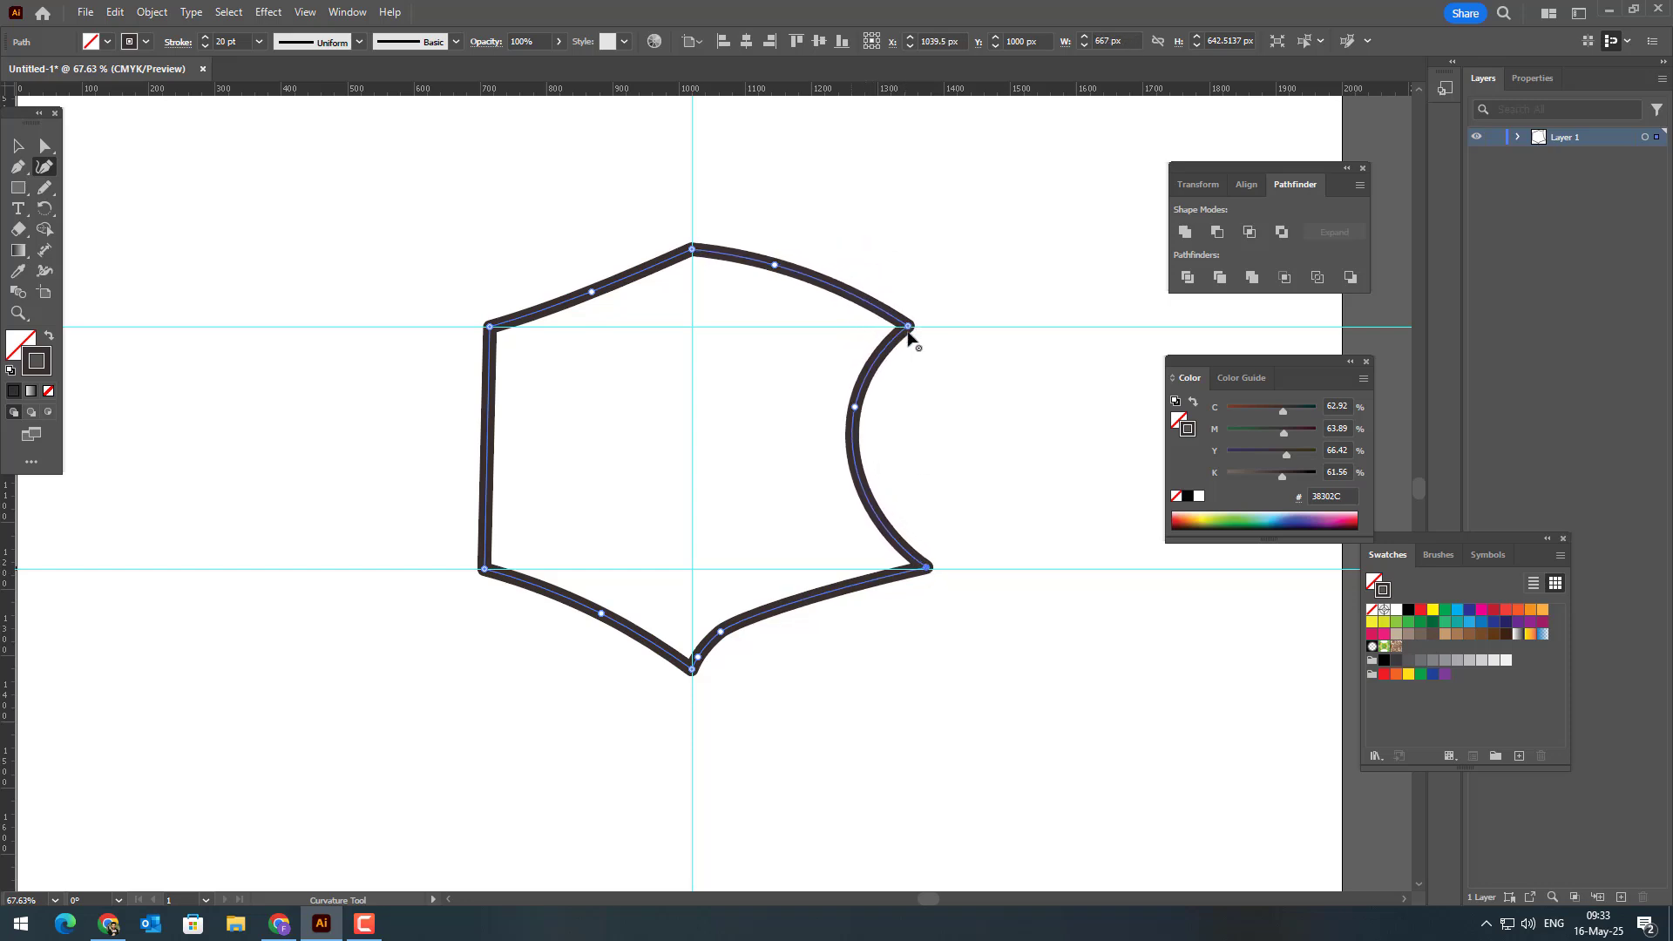
drag(857, 409, 904, 414)
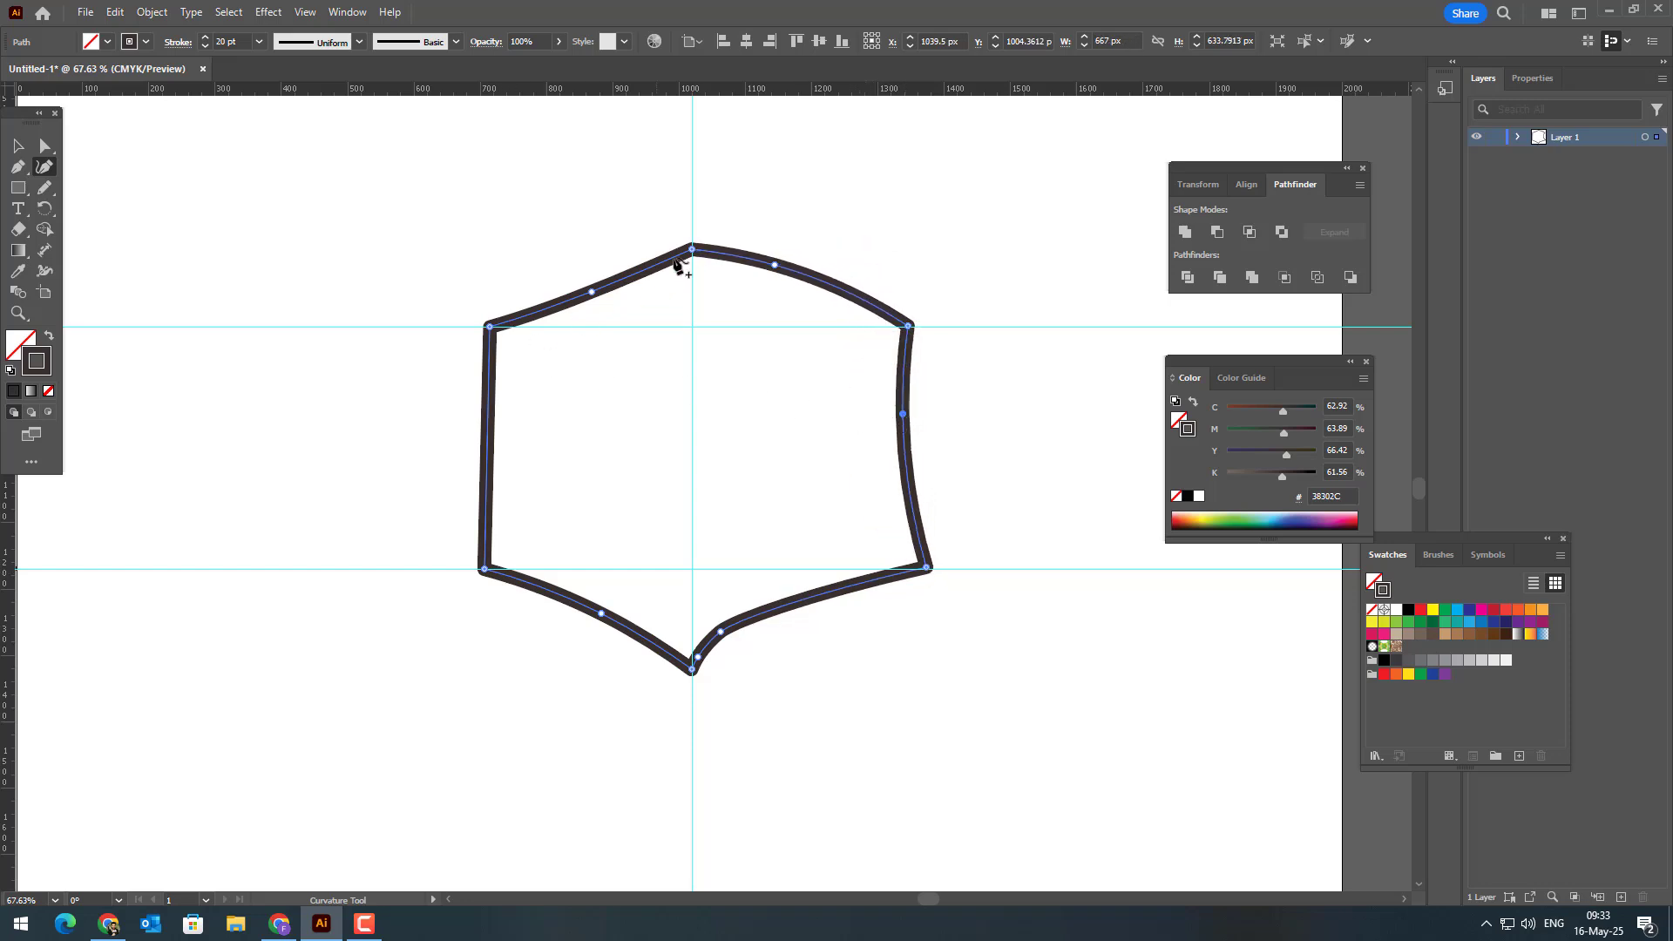
drag(692, 247, 776, 302)
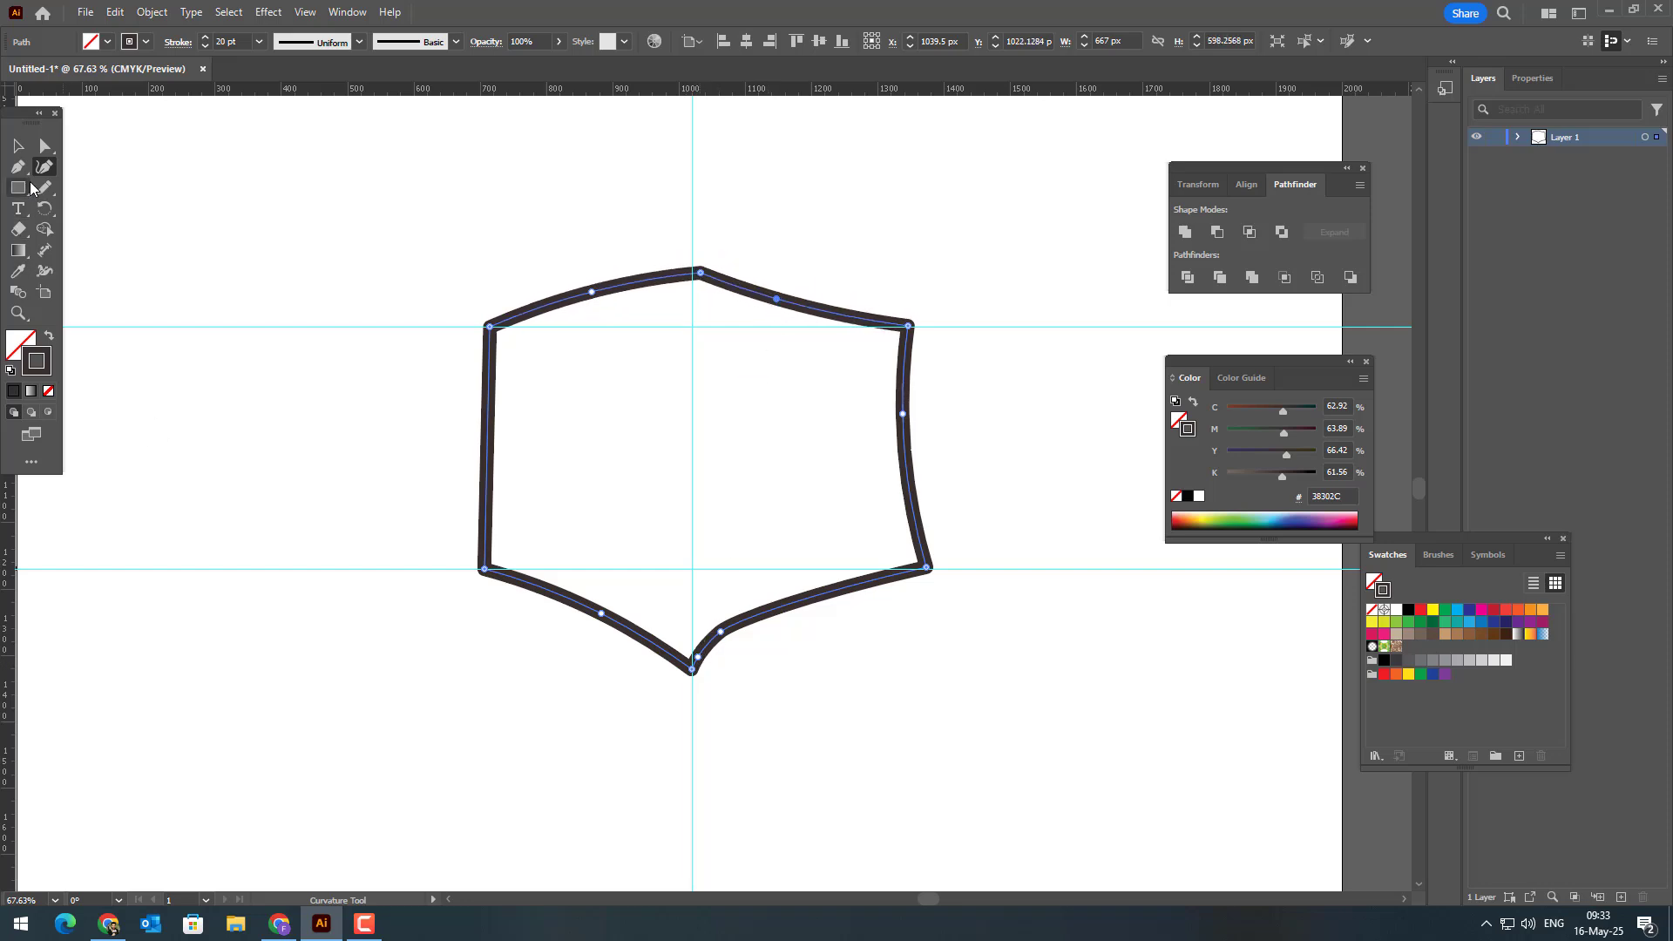
Step: Delete the two extra anchor points on the lower-right edge beside the bottom apex with the Pen tool
click(19, 170)
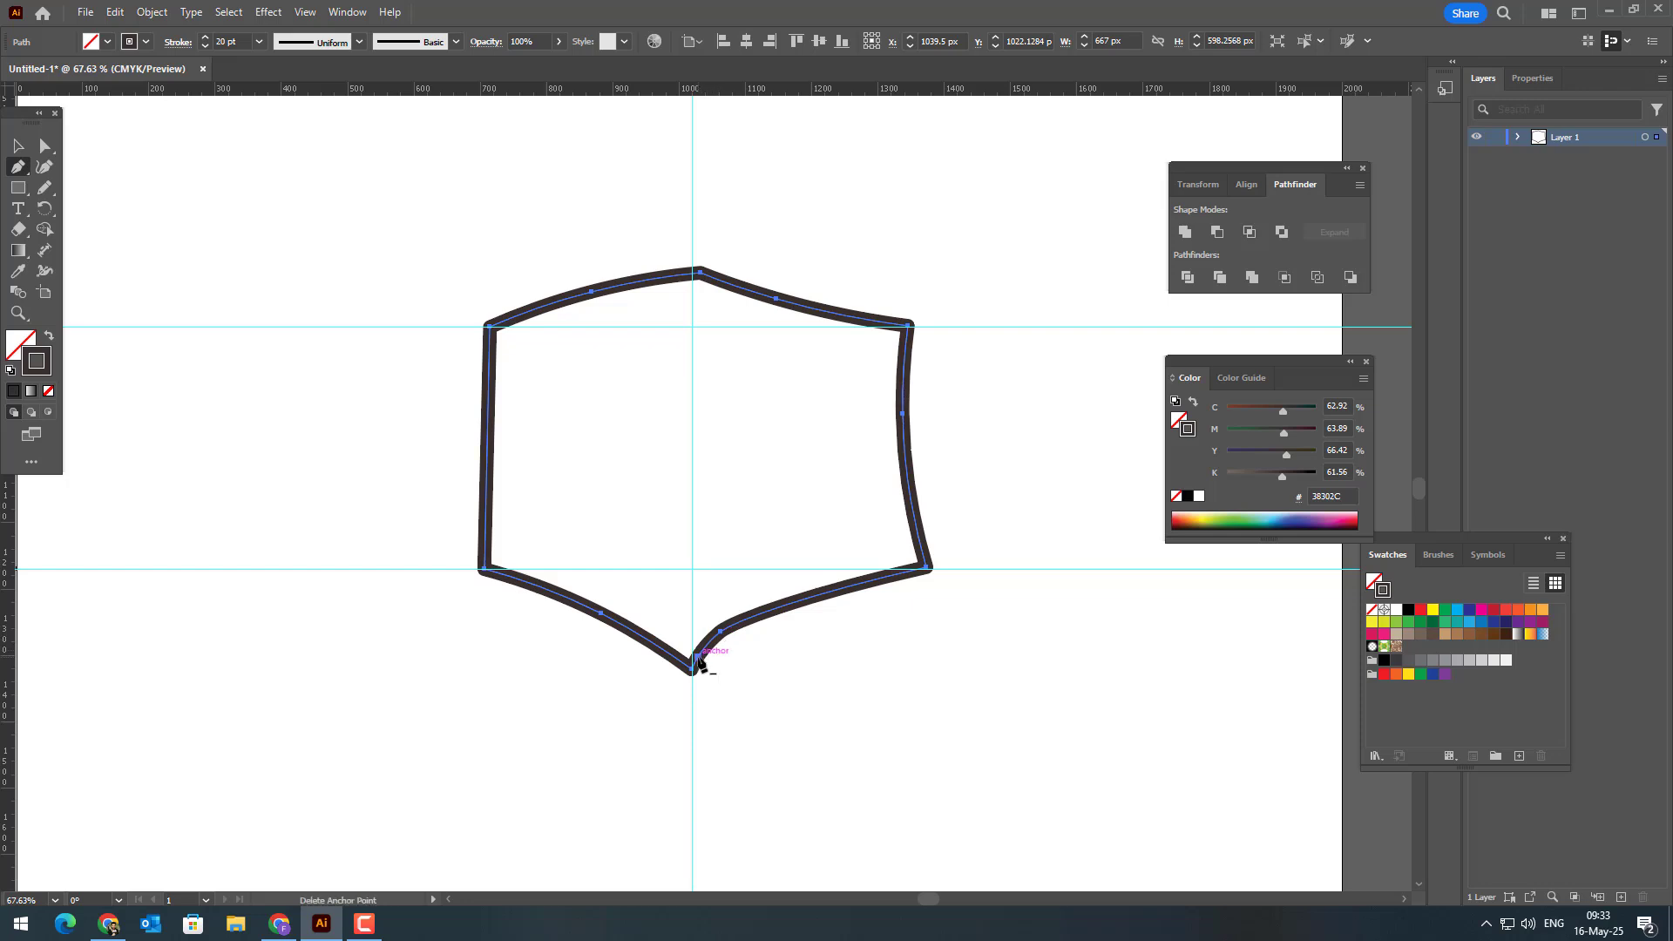
ctrl+click(720, 633)
click(719, 633)
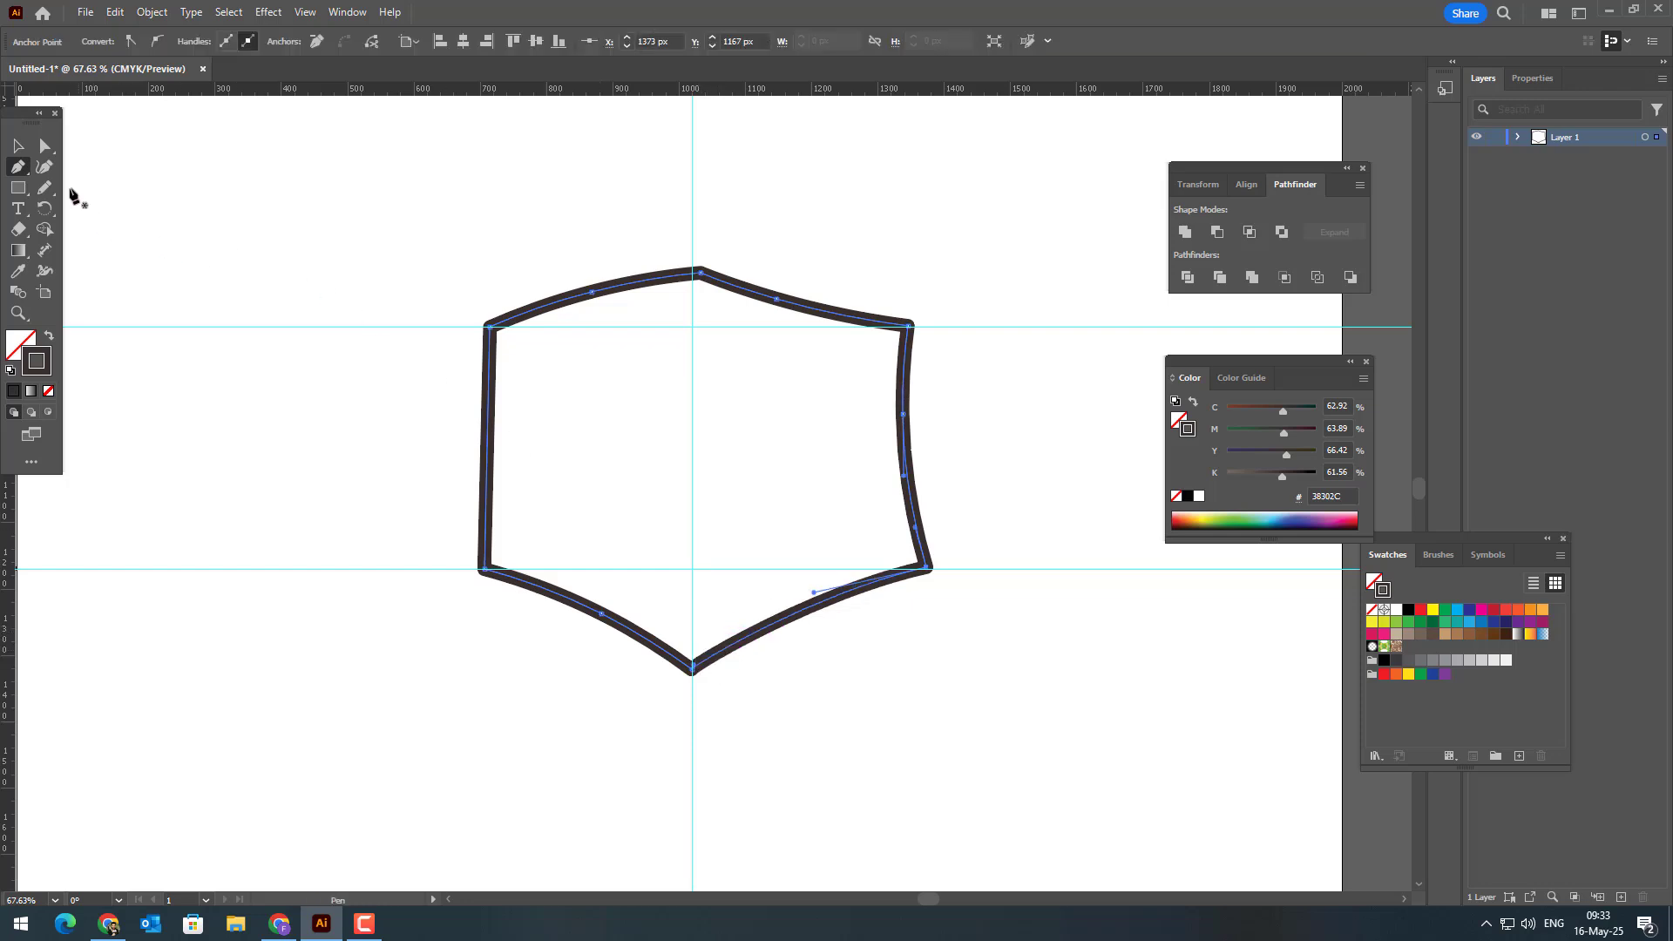
Step: Raise the bottom apex to flatten the lower edges, and bend the upper-left edge inward with the top apex on the vertical guide
click(45, 167)
drag(694, 670, 806, 590)
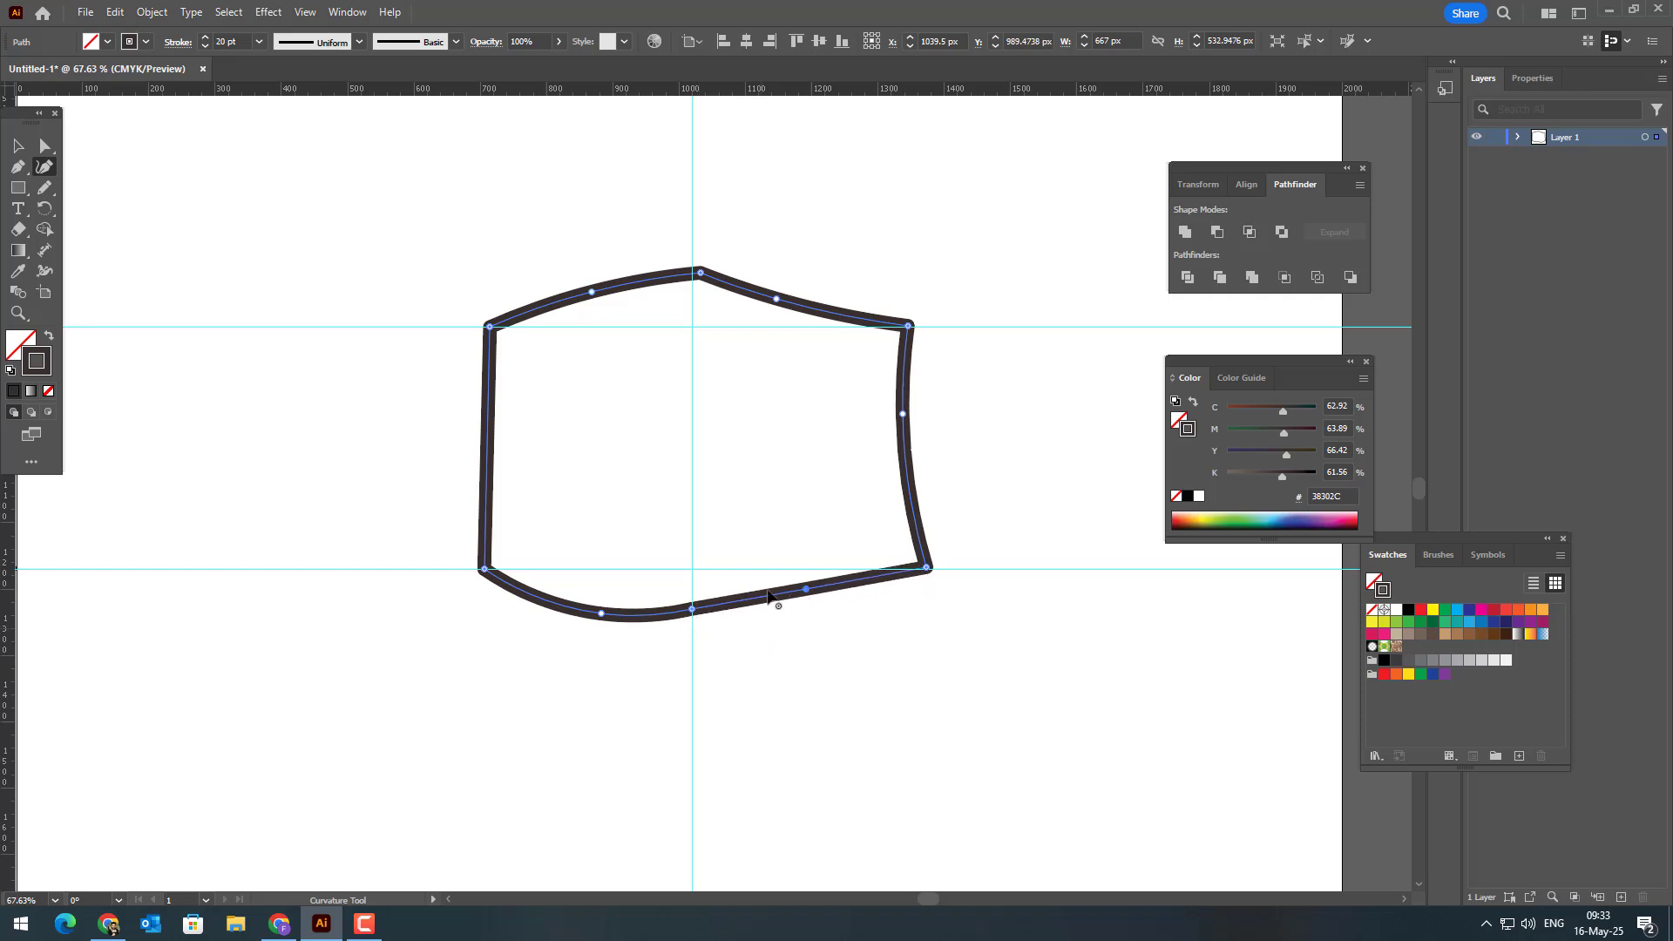
drag(609, 616, 608, 595)
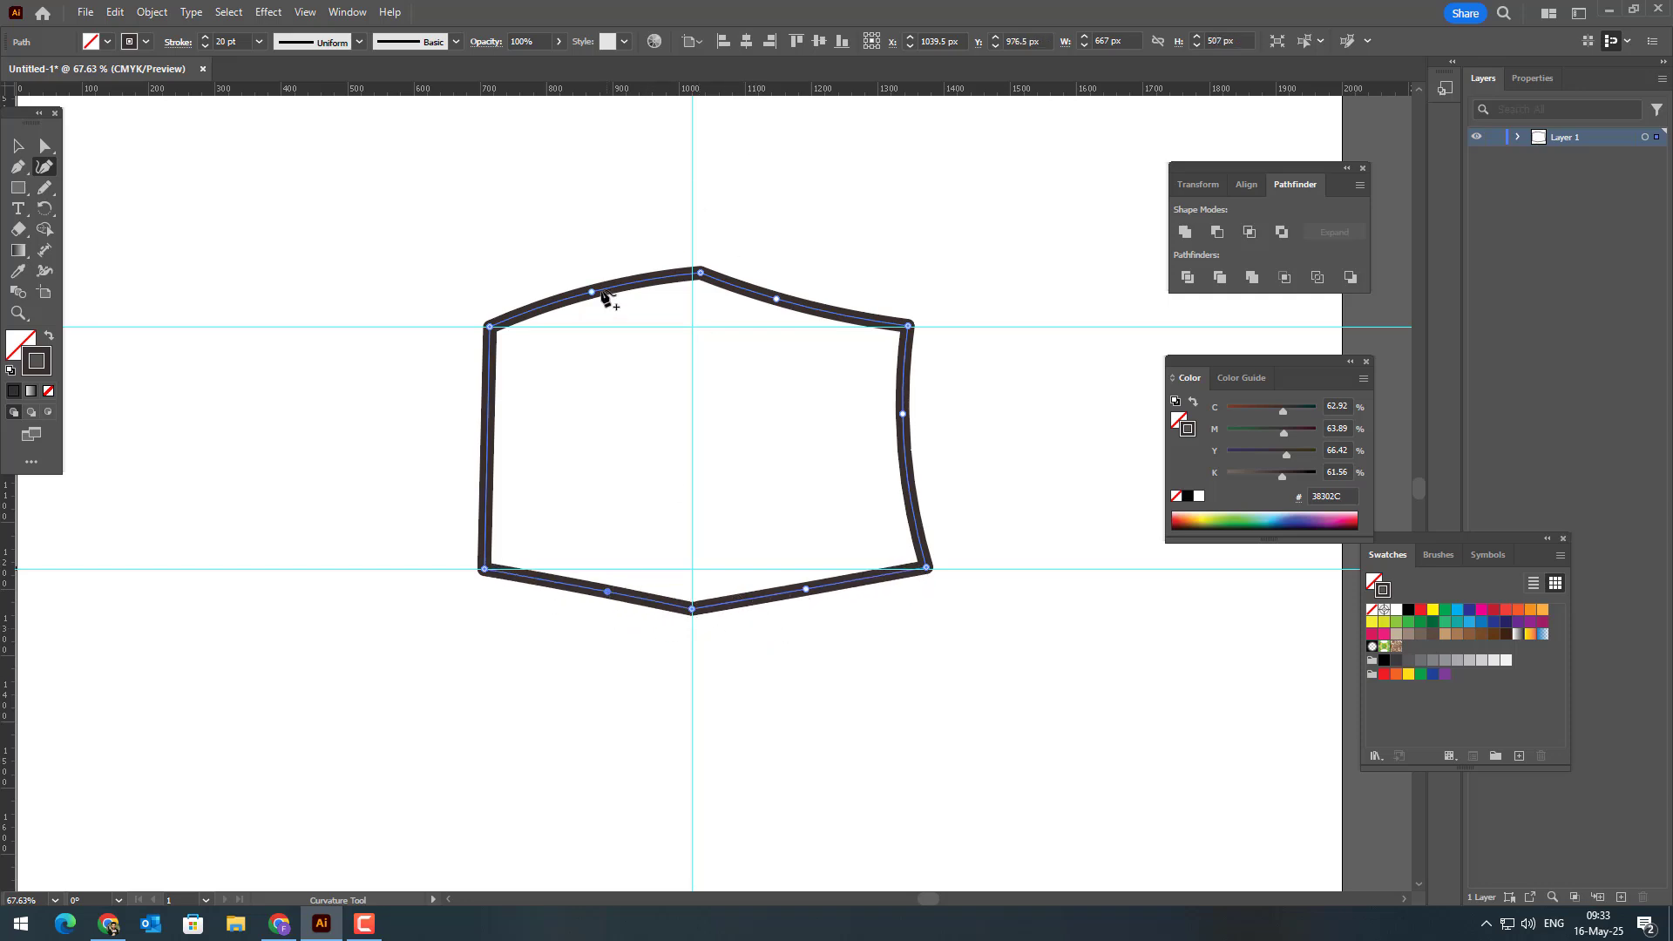
drag(592, 292, 605, 307)
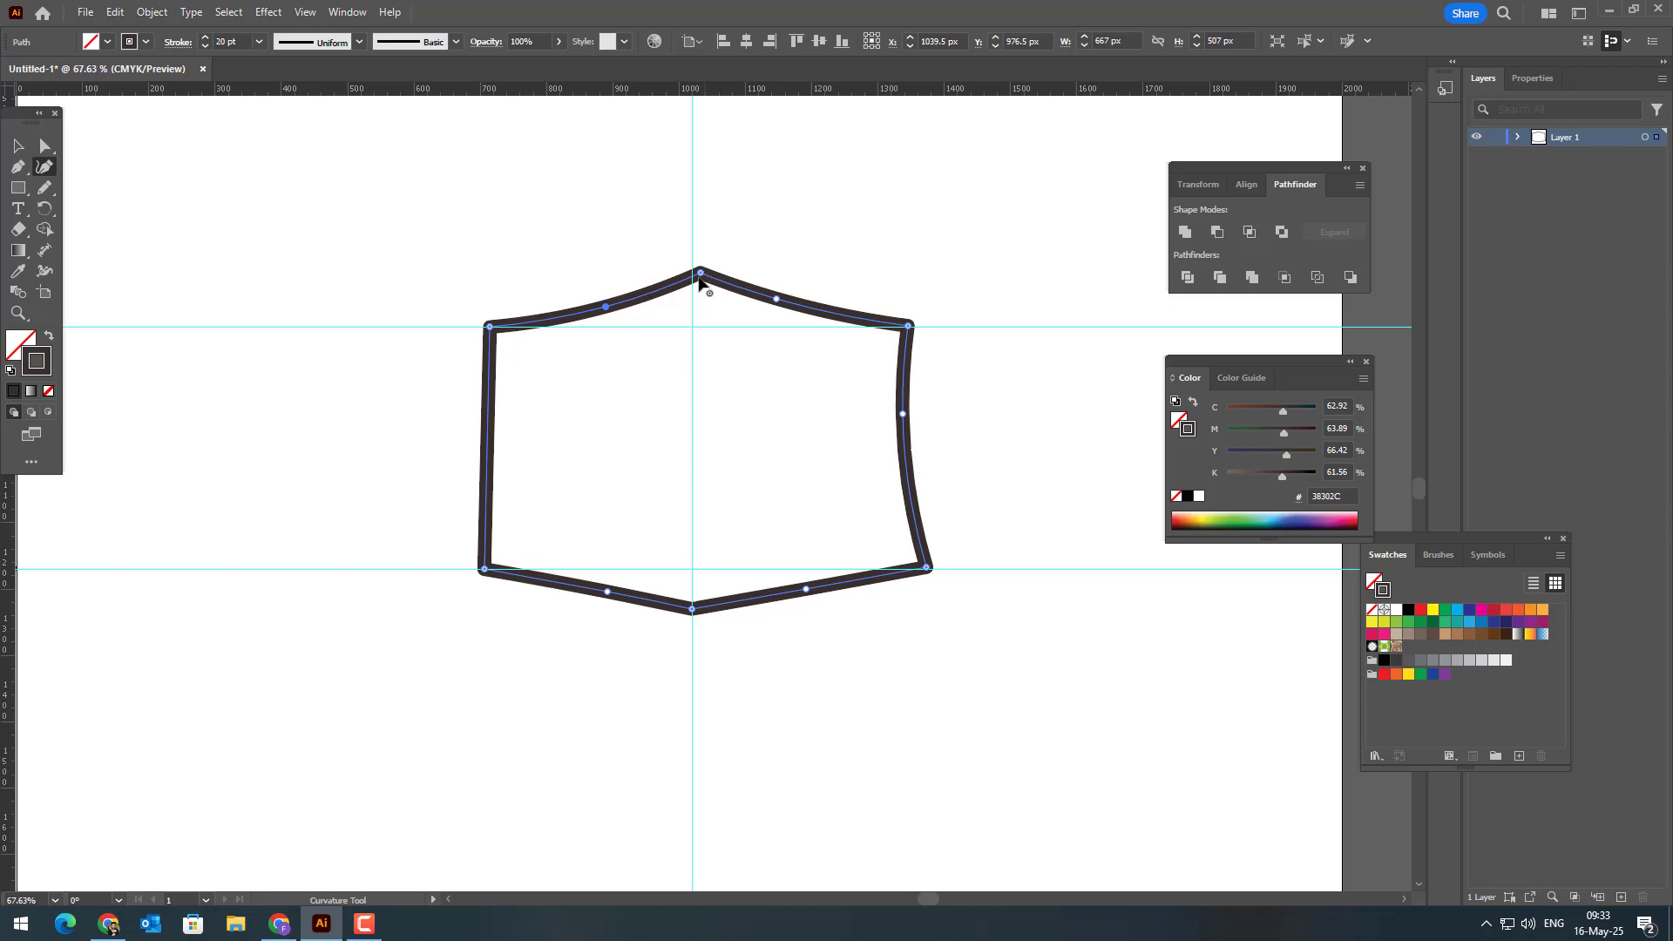
drag(702, 276, 694, 275)
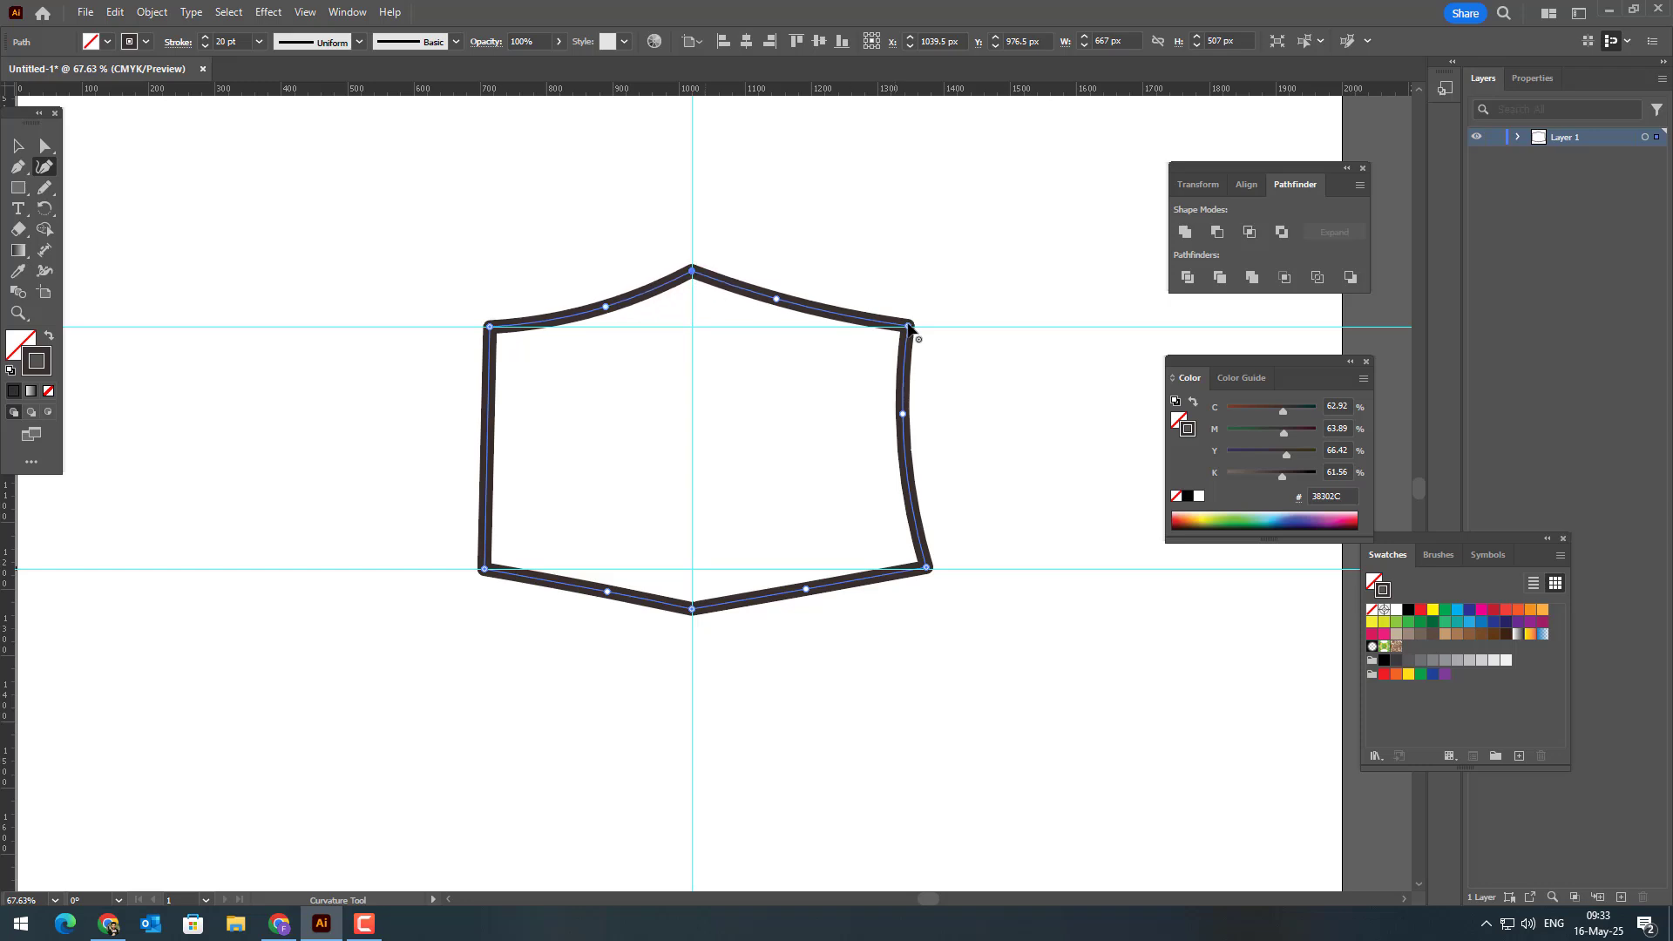
Step: Add a curve point midway on the left edge and adjust the right edge and lower-right corner to match, then deselect
click(491, 436)
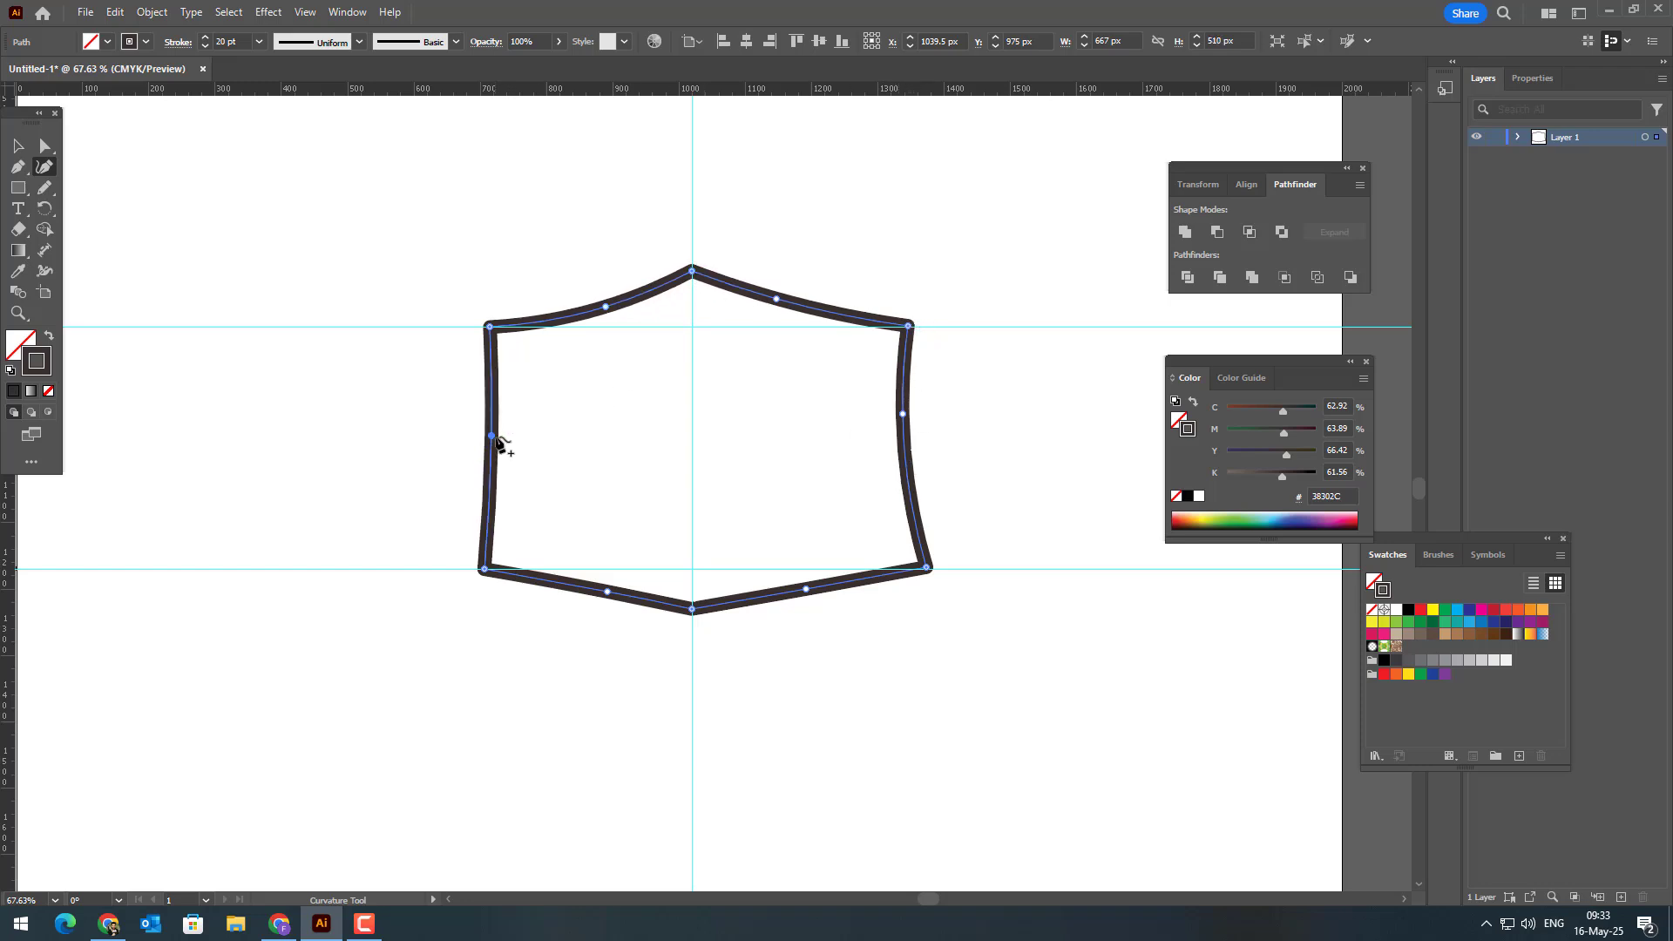
drag(906, 417, 914, 427)
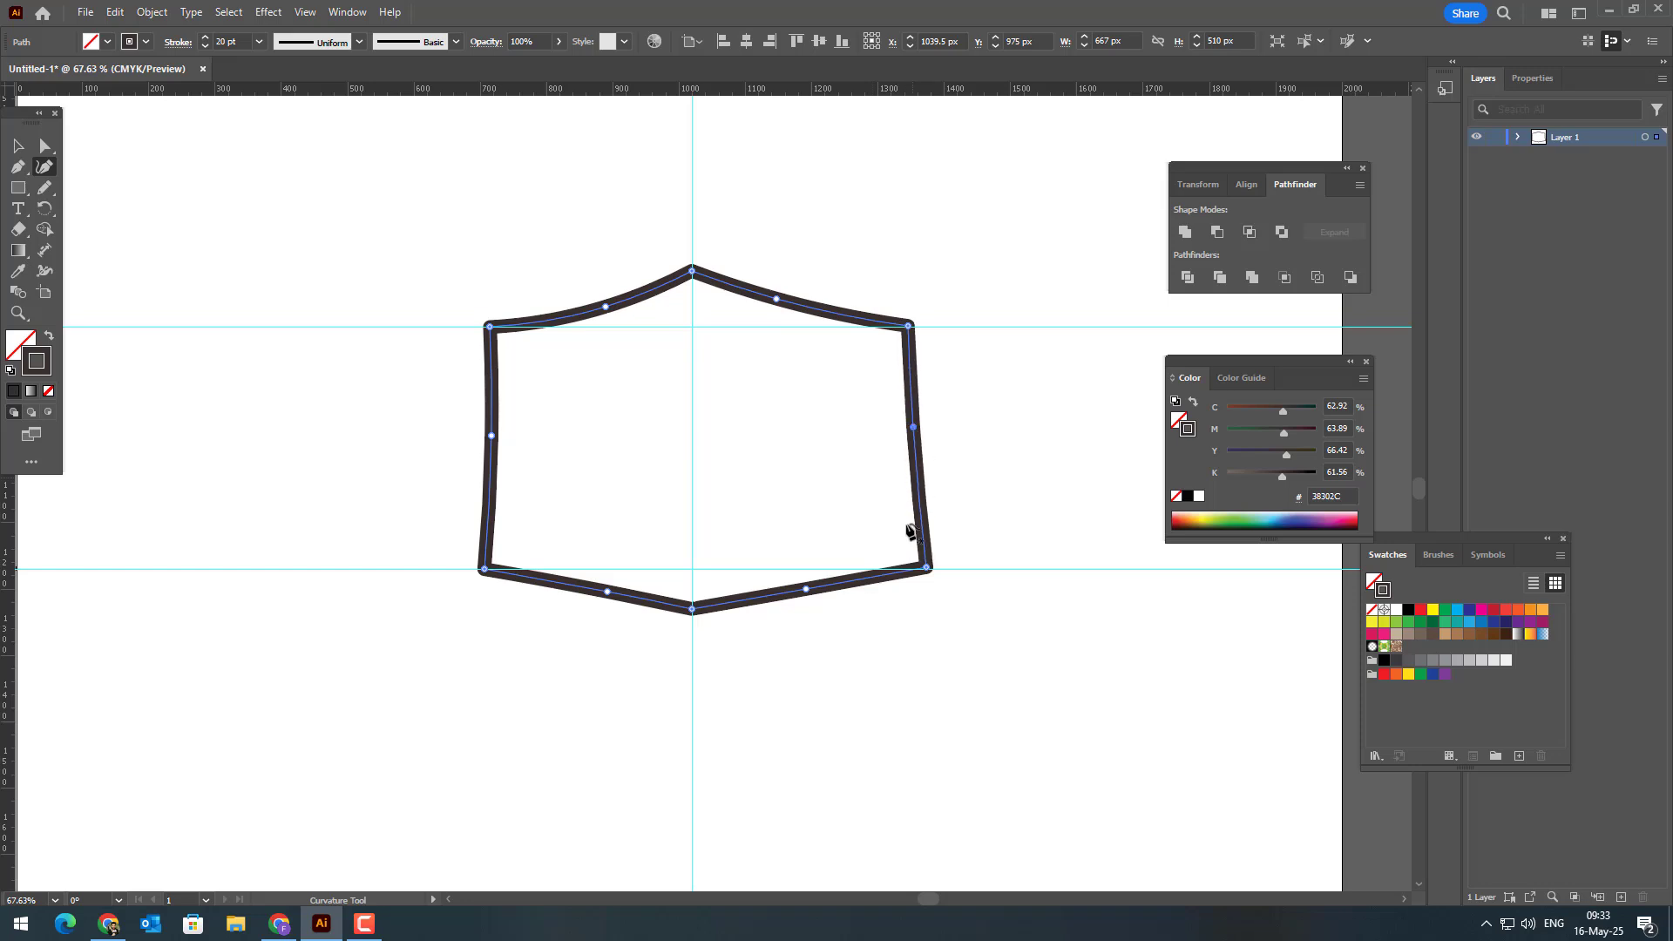
drag(930, 568, 916, 573)
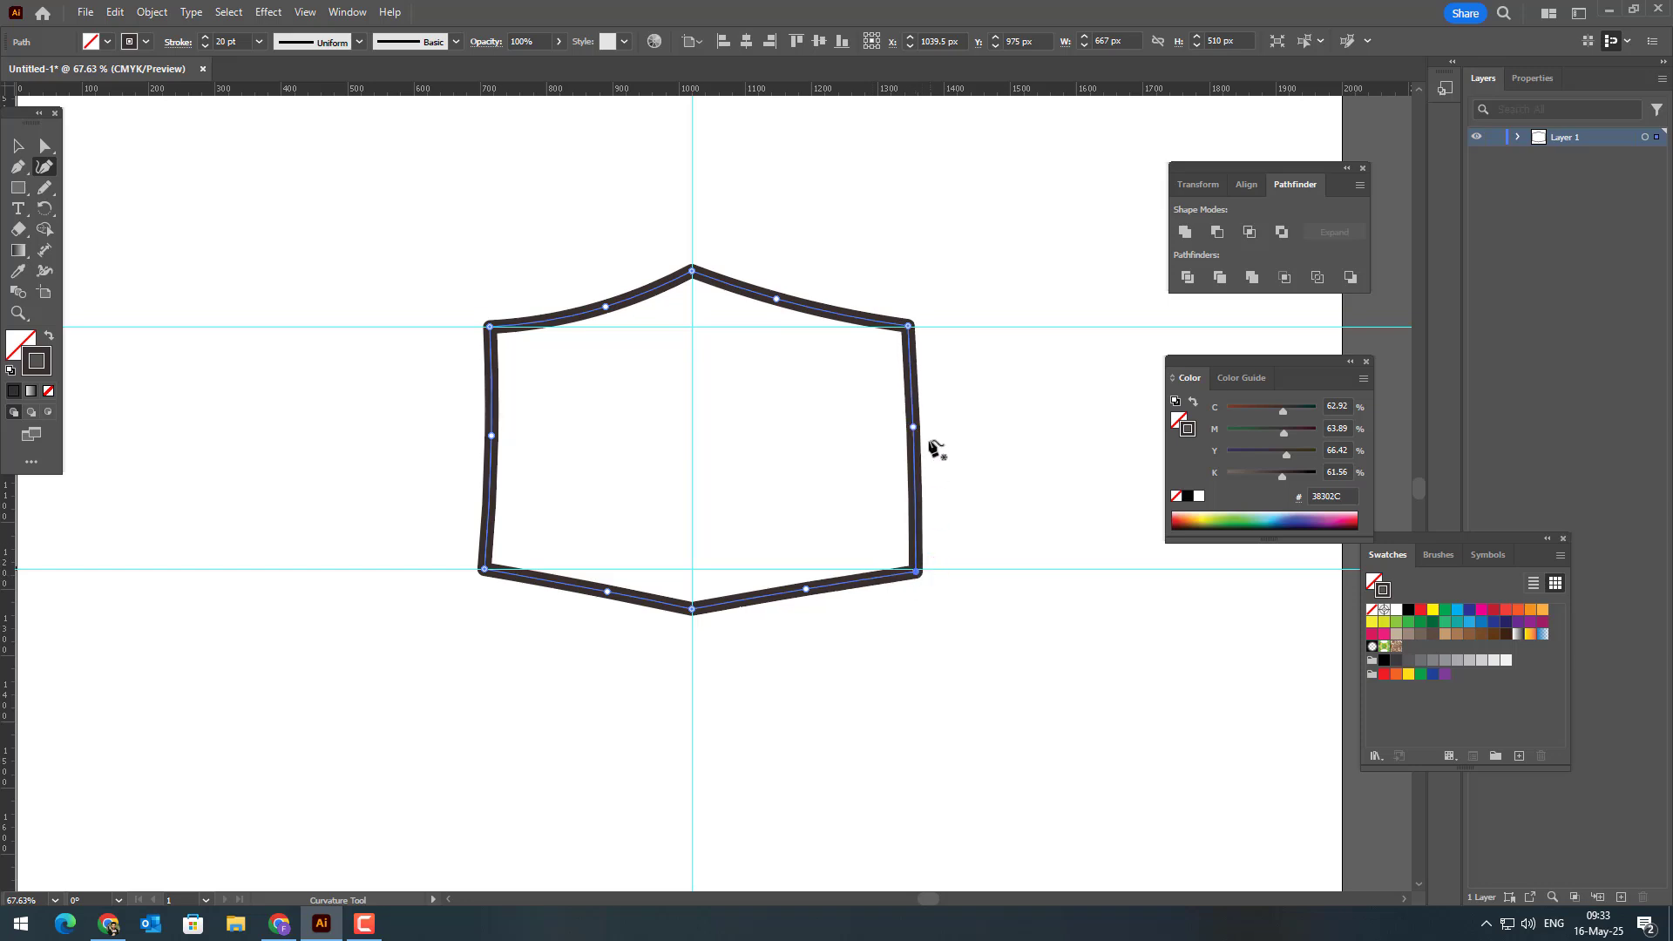
drag(911, 427, 909, 427)
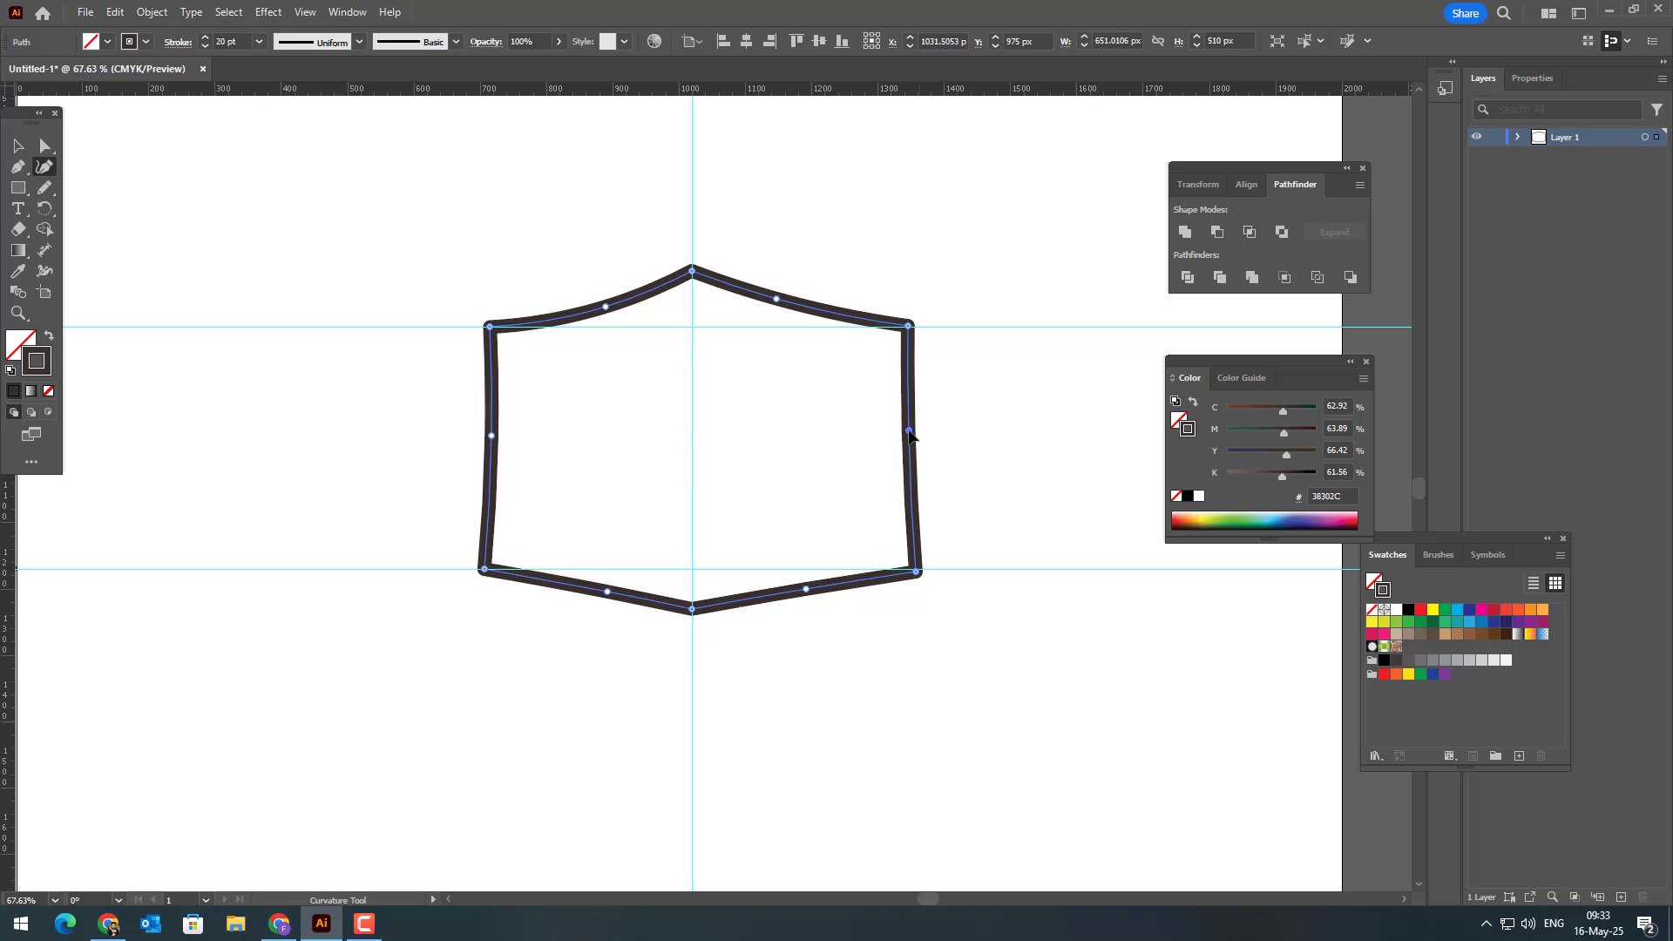
click(14, 146)
click(419, 247)
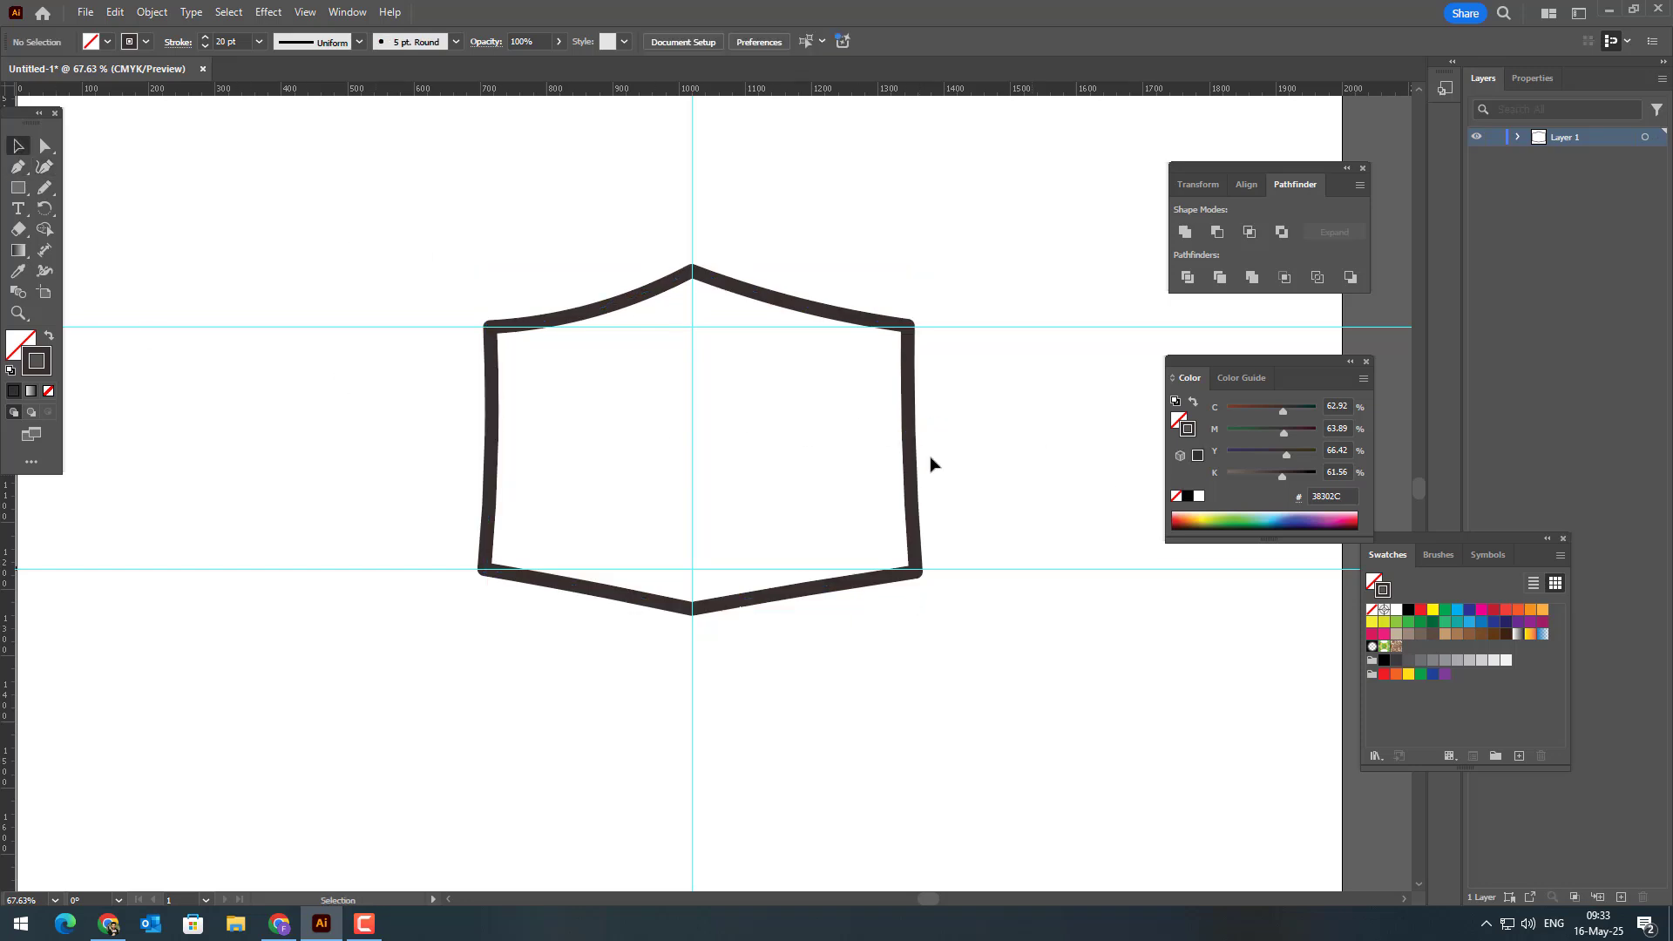
Step: Fill the box outline with yellow #F9BF1C
scroll(931, 464, up, 1)
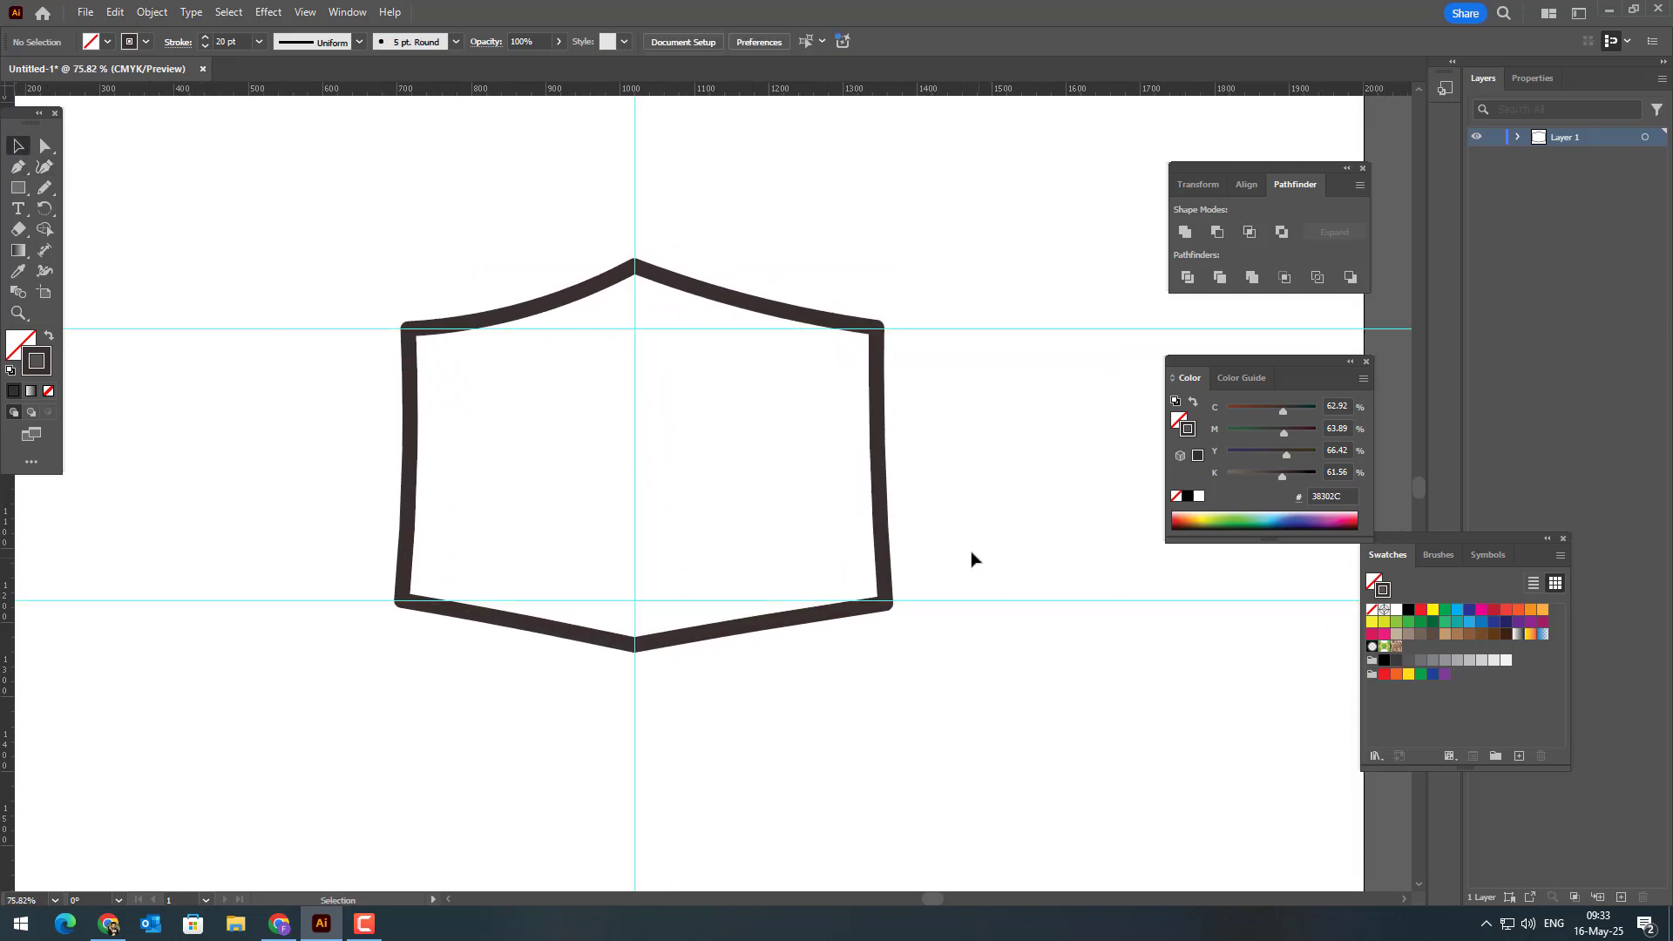
drag(972, 558, 816, 479)
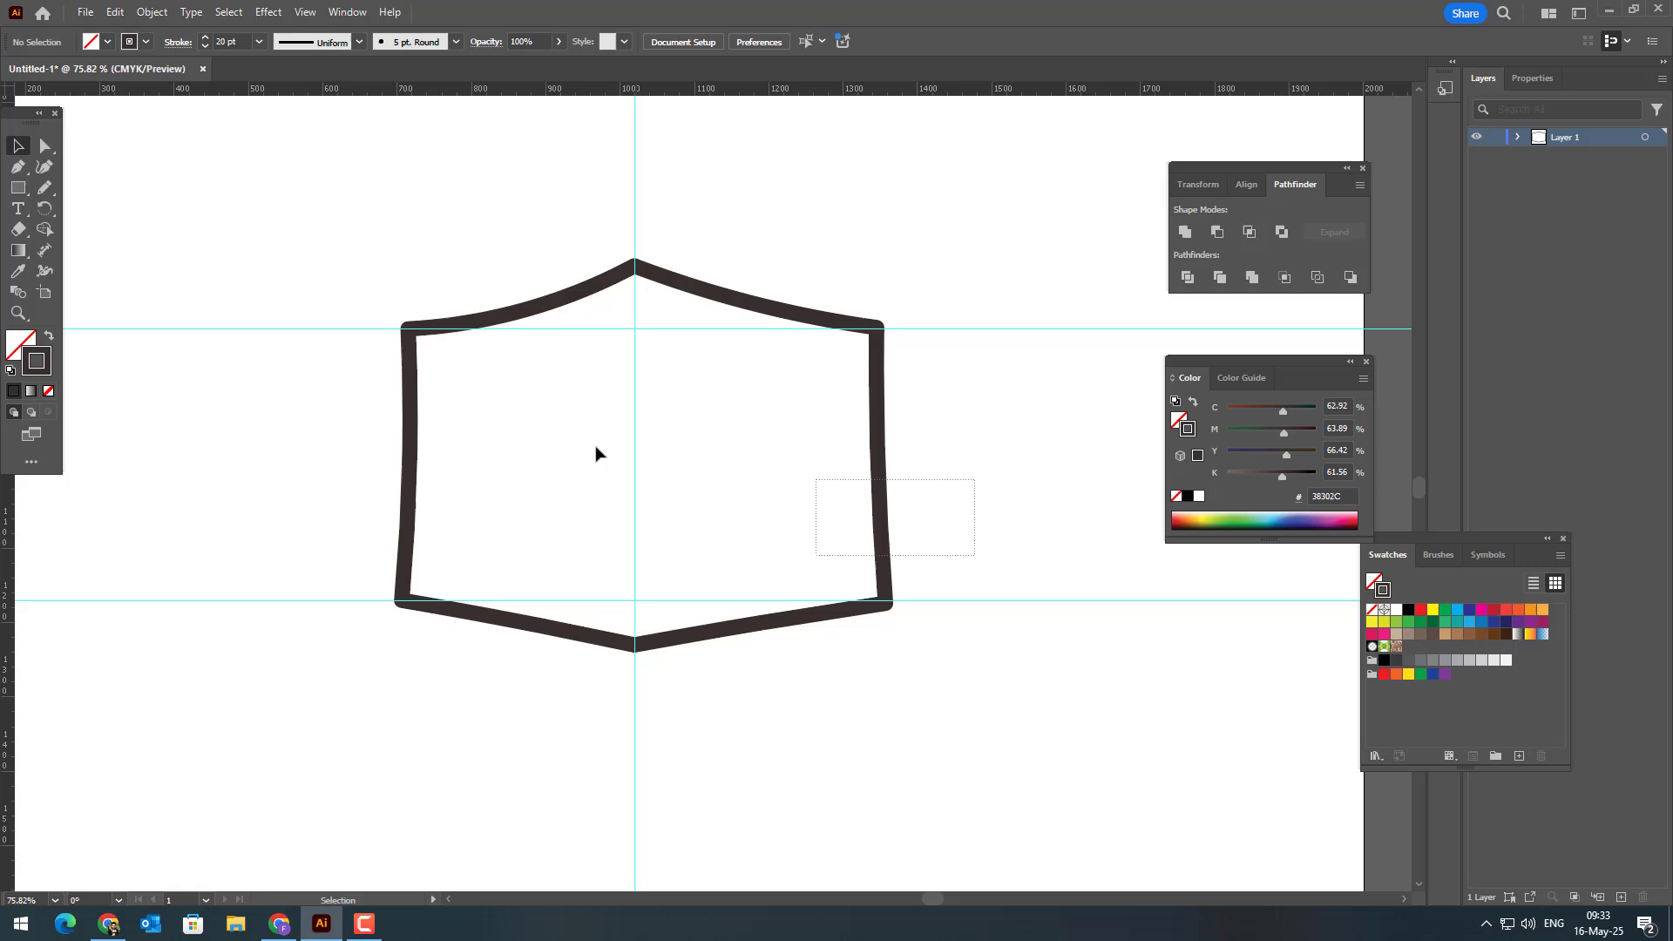
double_click(12, 336)
click(1343, 330)
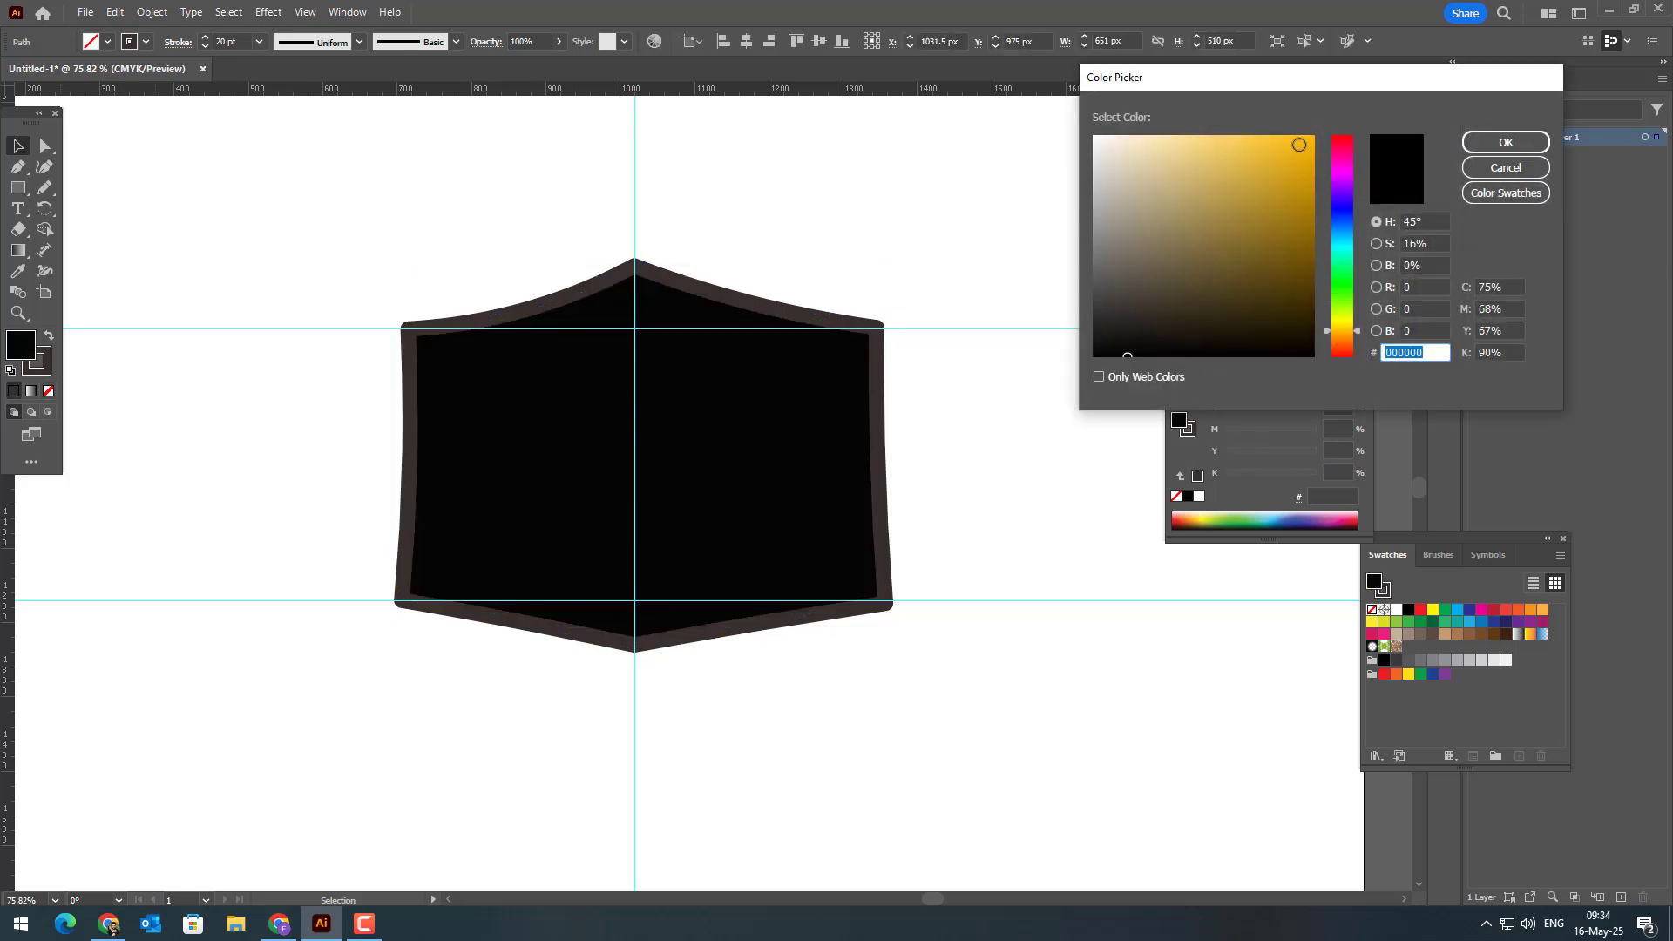
drag(1299, 145, 1290, 139)
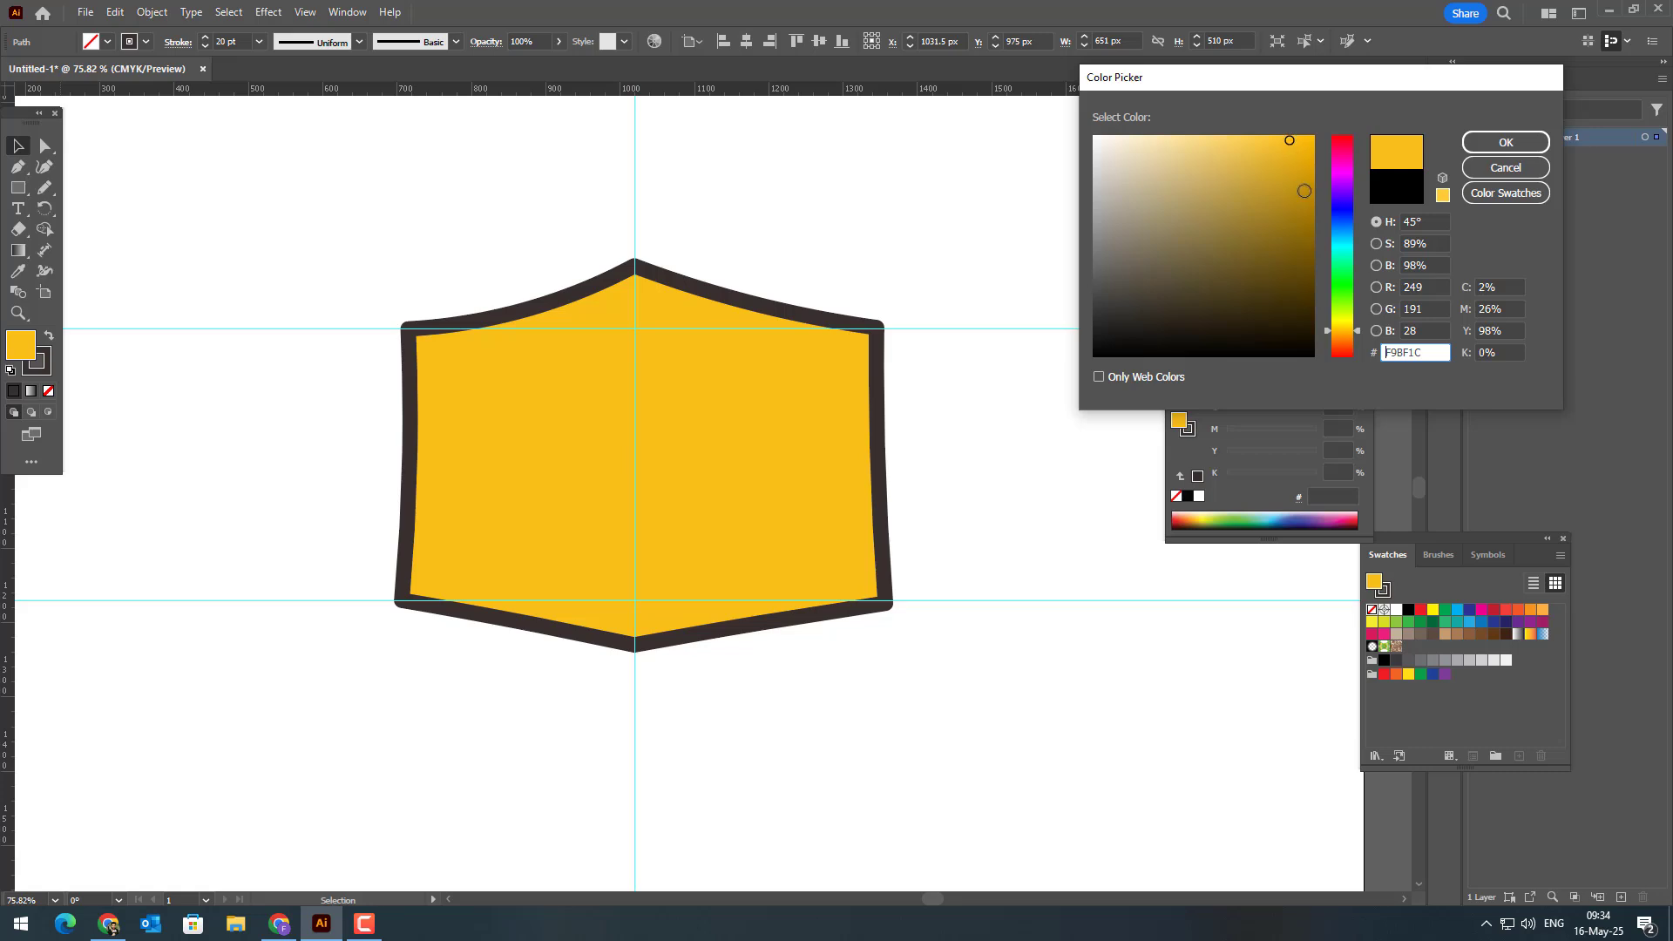
drag(1342, 331, 1343, 329)
click(1482, 142)
click(1064, 594)
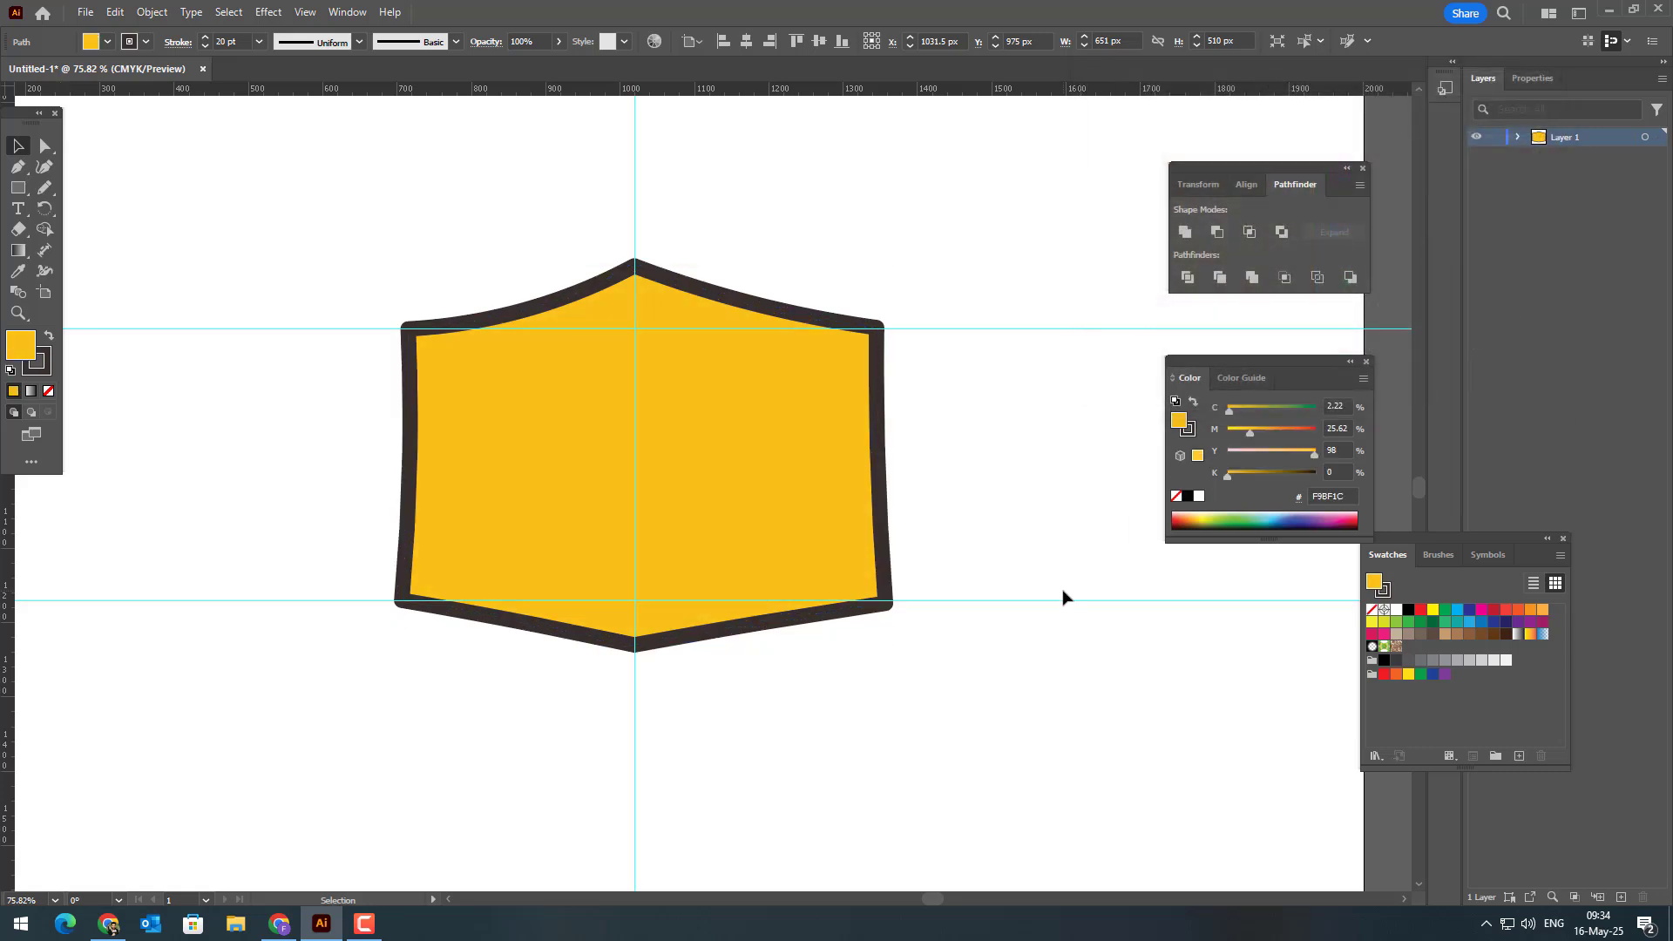
Step: Delete the two horizontal guides crossing the box
drag(1061, 673, 993, 303)
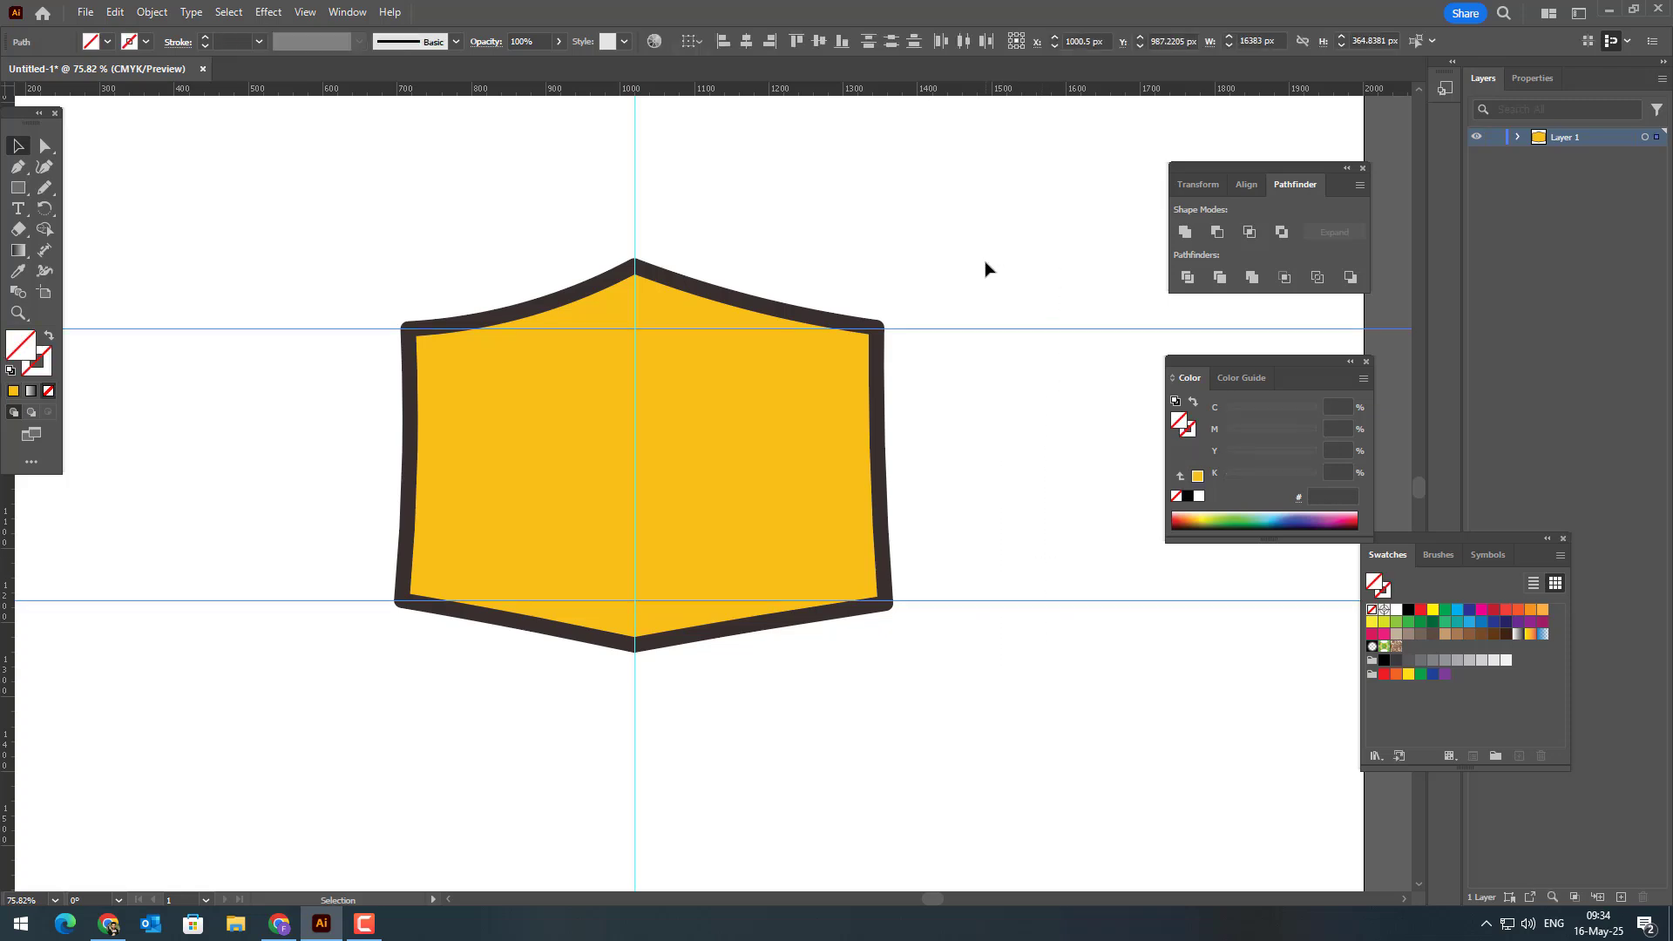
key(Delete)
Step: Draw a vertical line about 513 px long between the box's apexes and give it the outline's dark stroke with no fill
click(45, 188)
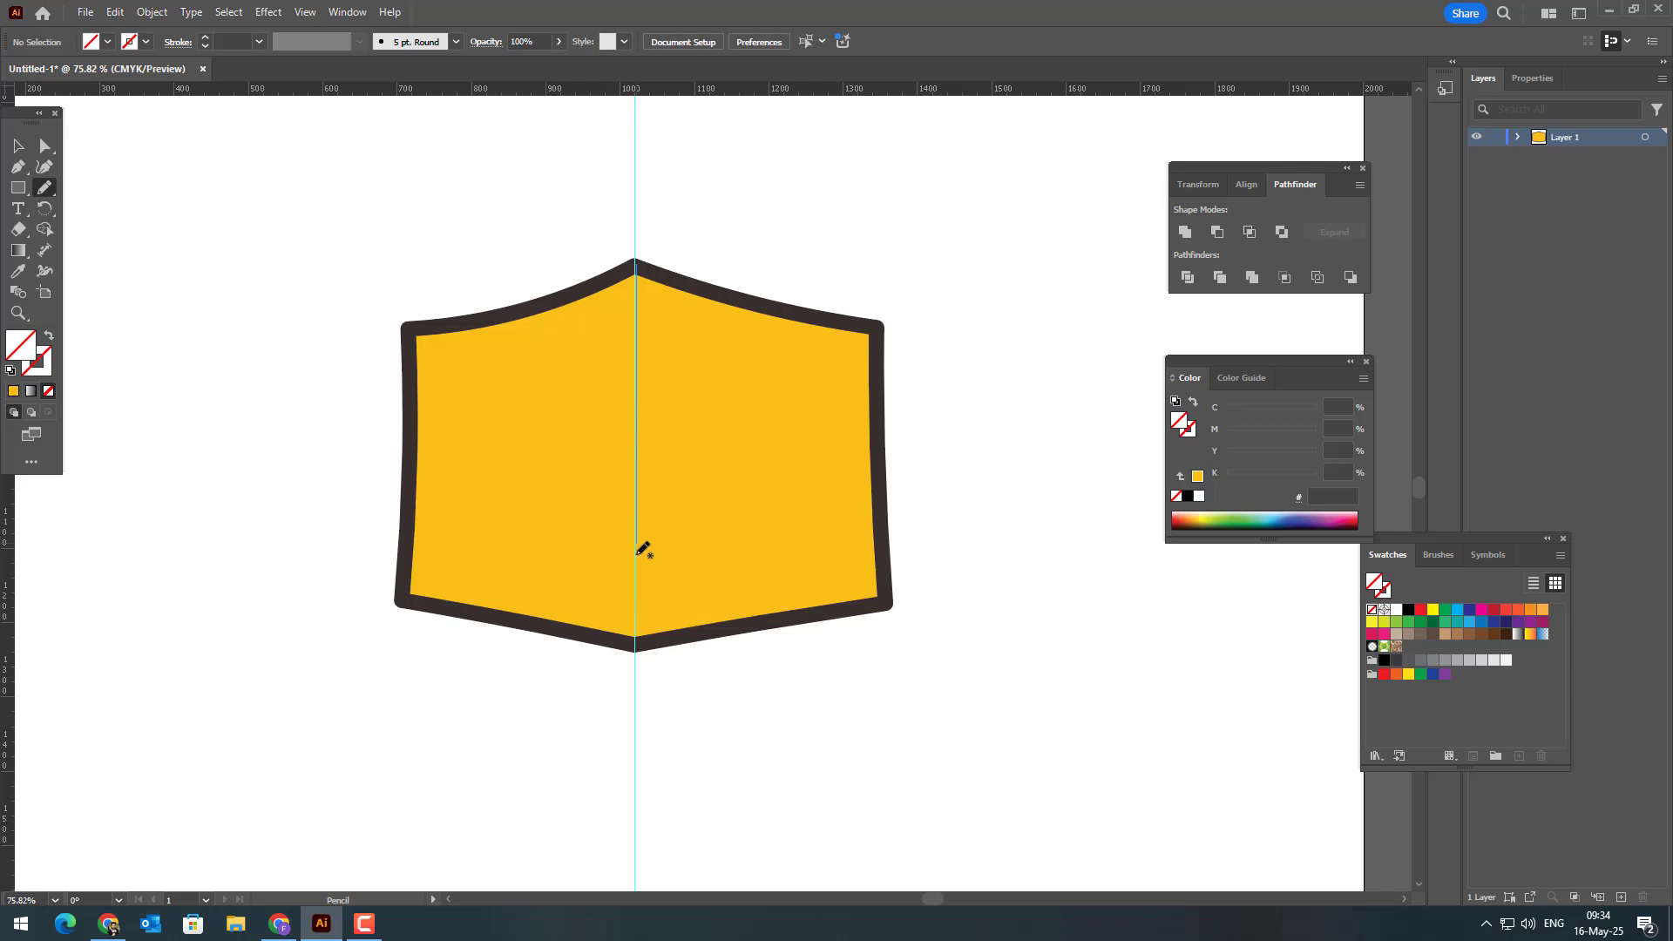
drag(639, 646, 636, 648)
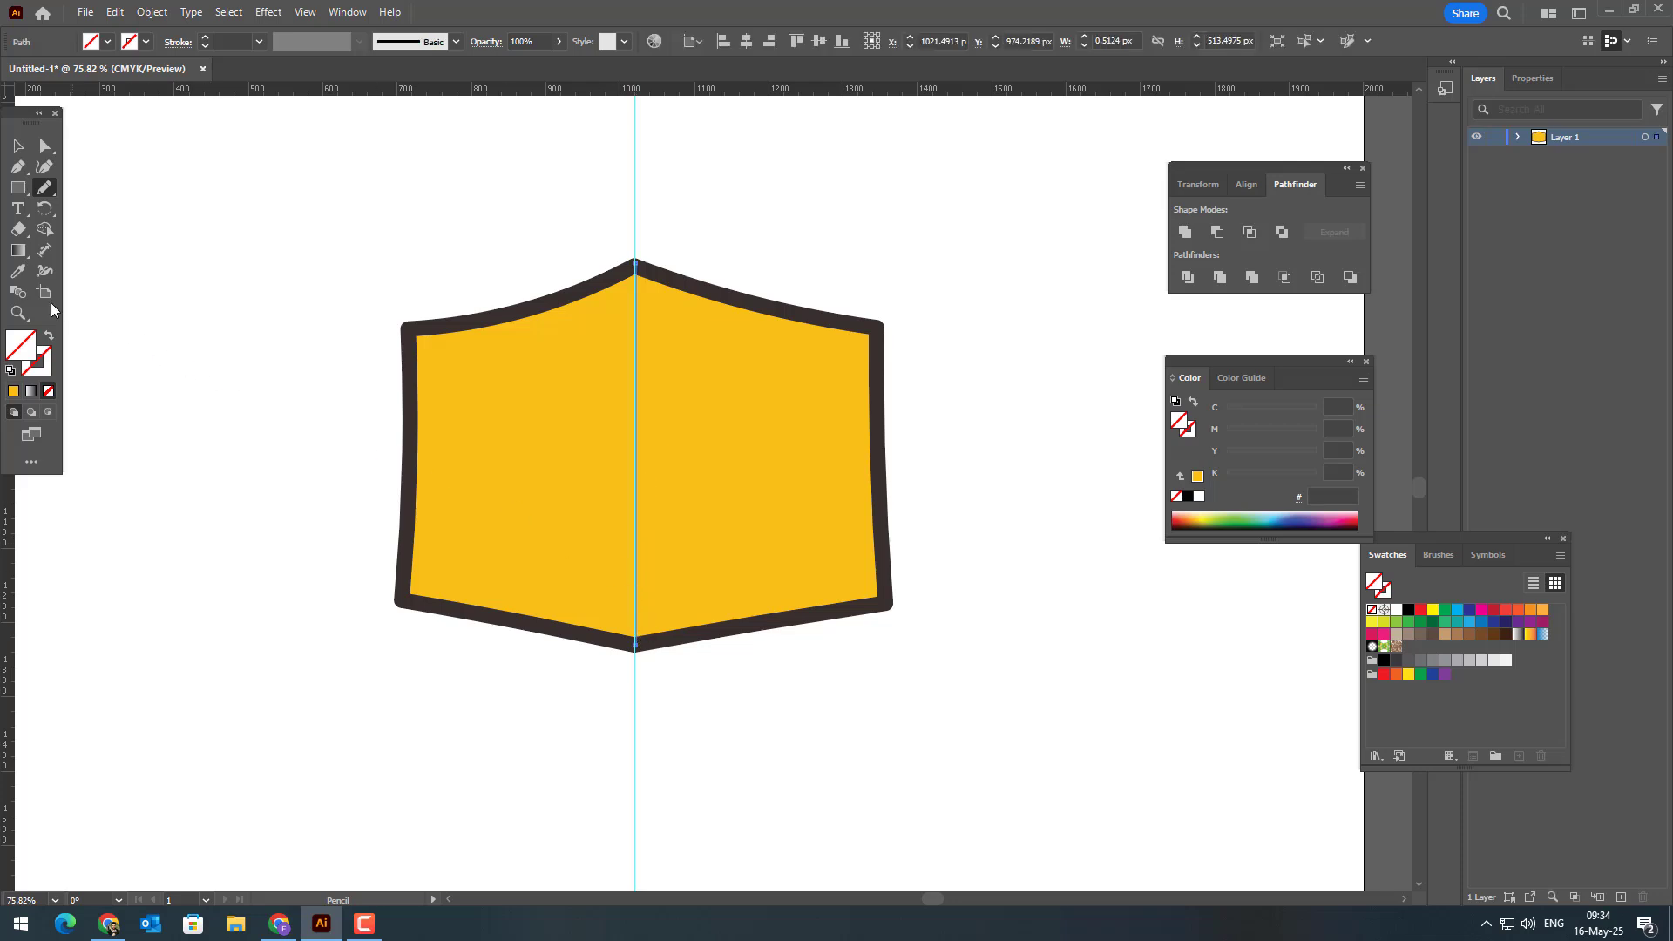
click(18, 271)
click(444, 324)
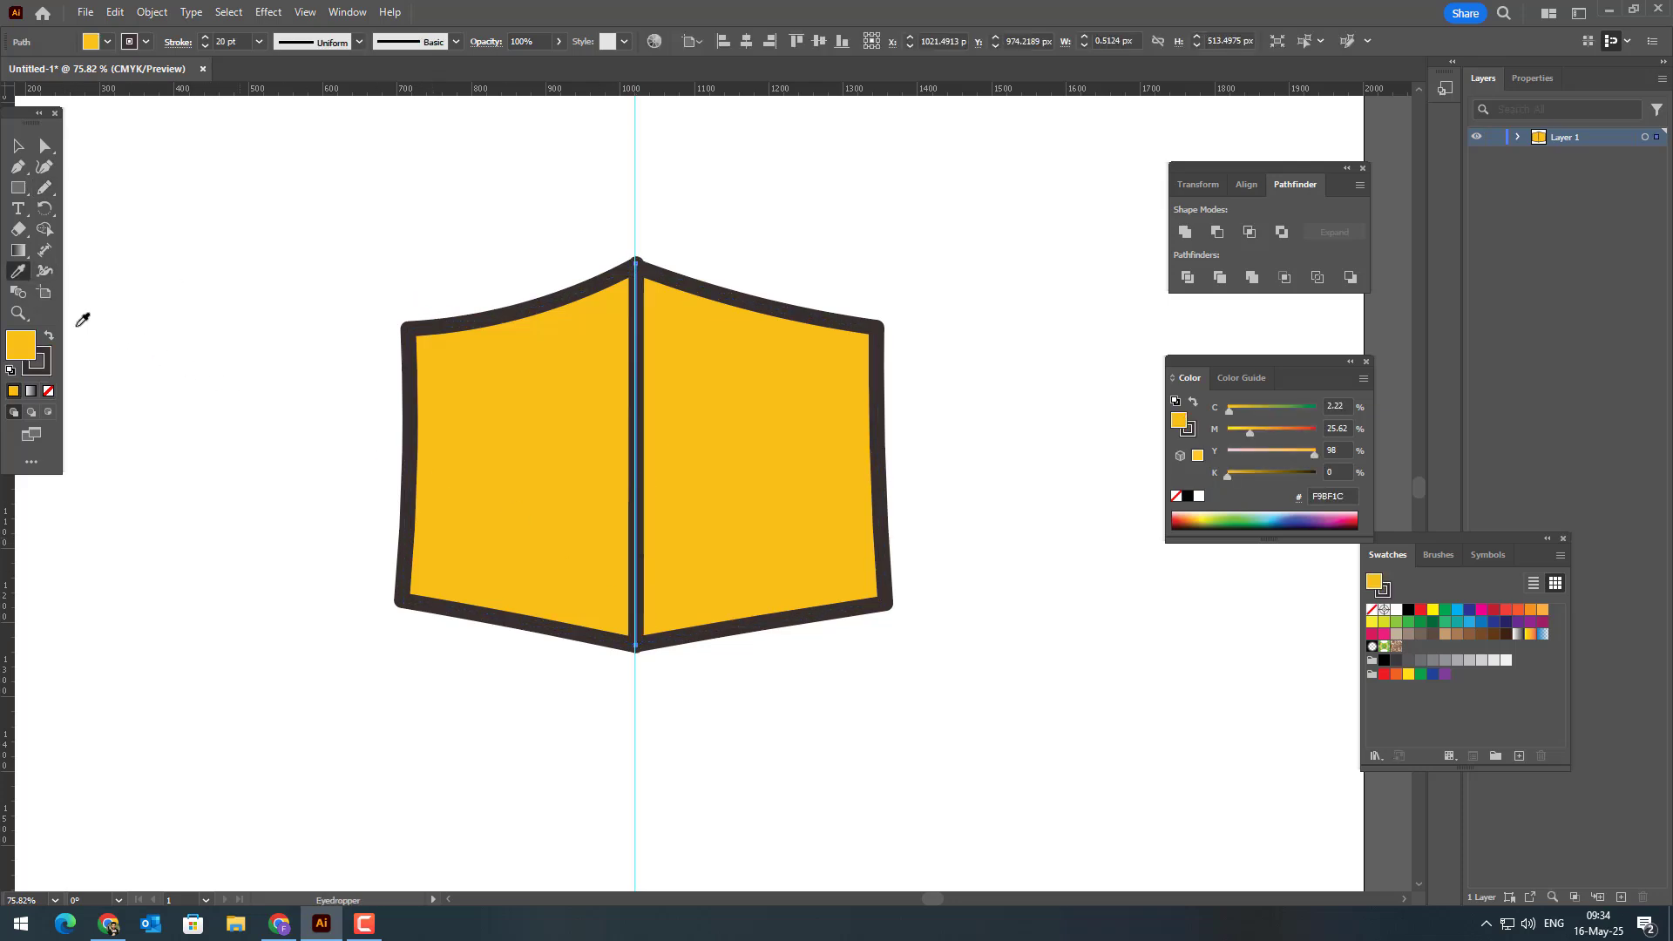
click(48, 392)
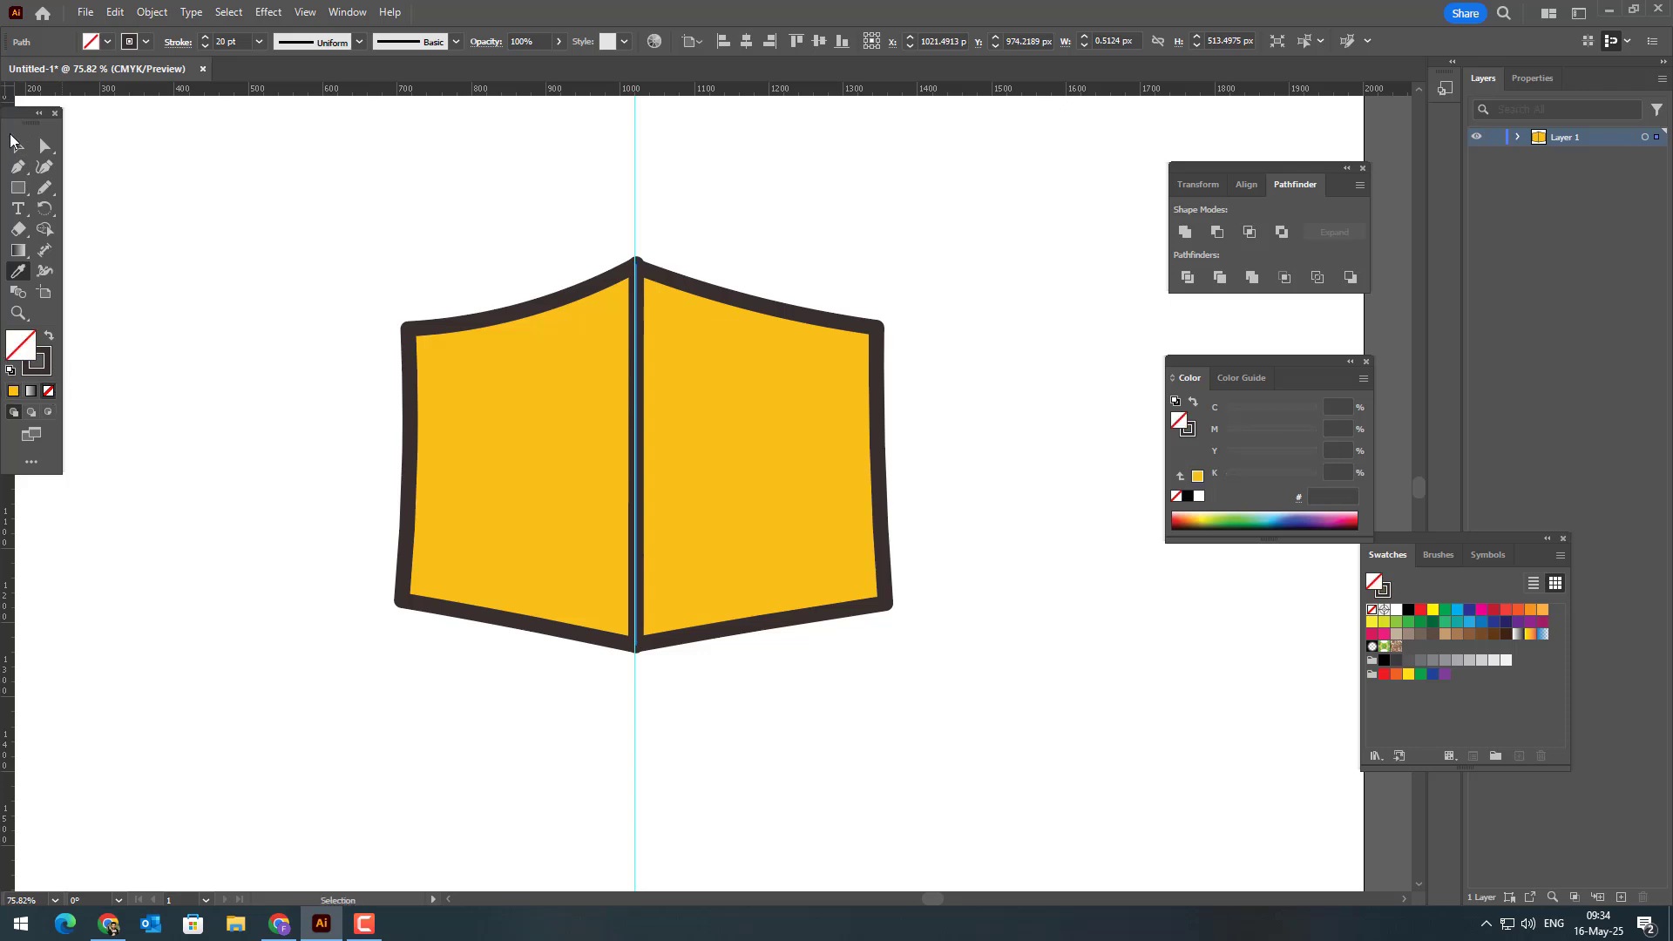
Step: Delete the vertical guide running through the middle of the box
click(19, 146)
click(687, 189)
drag(647, 179, 579, 151)
key(Delete)
Step: Recolor the strokes of the box outline and the vertical centre line to reddish brown #4C2D2D
drag(813, 701, 547, 637)
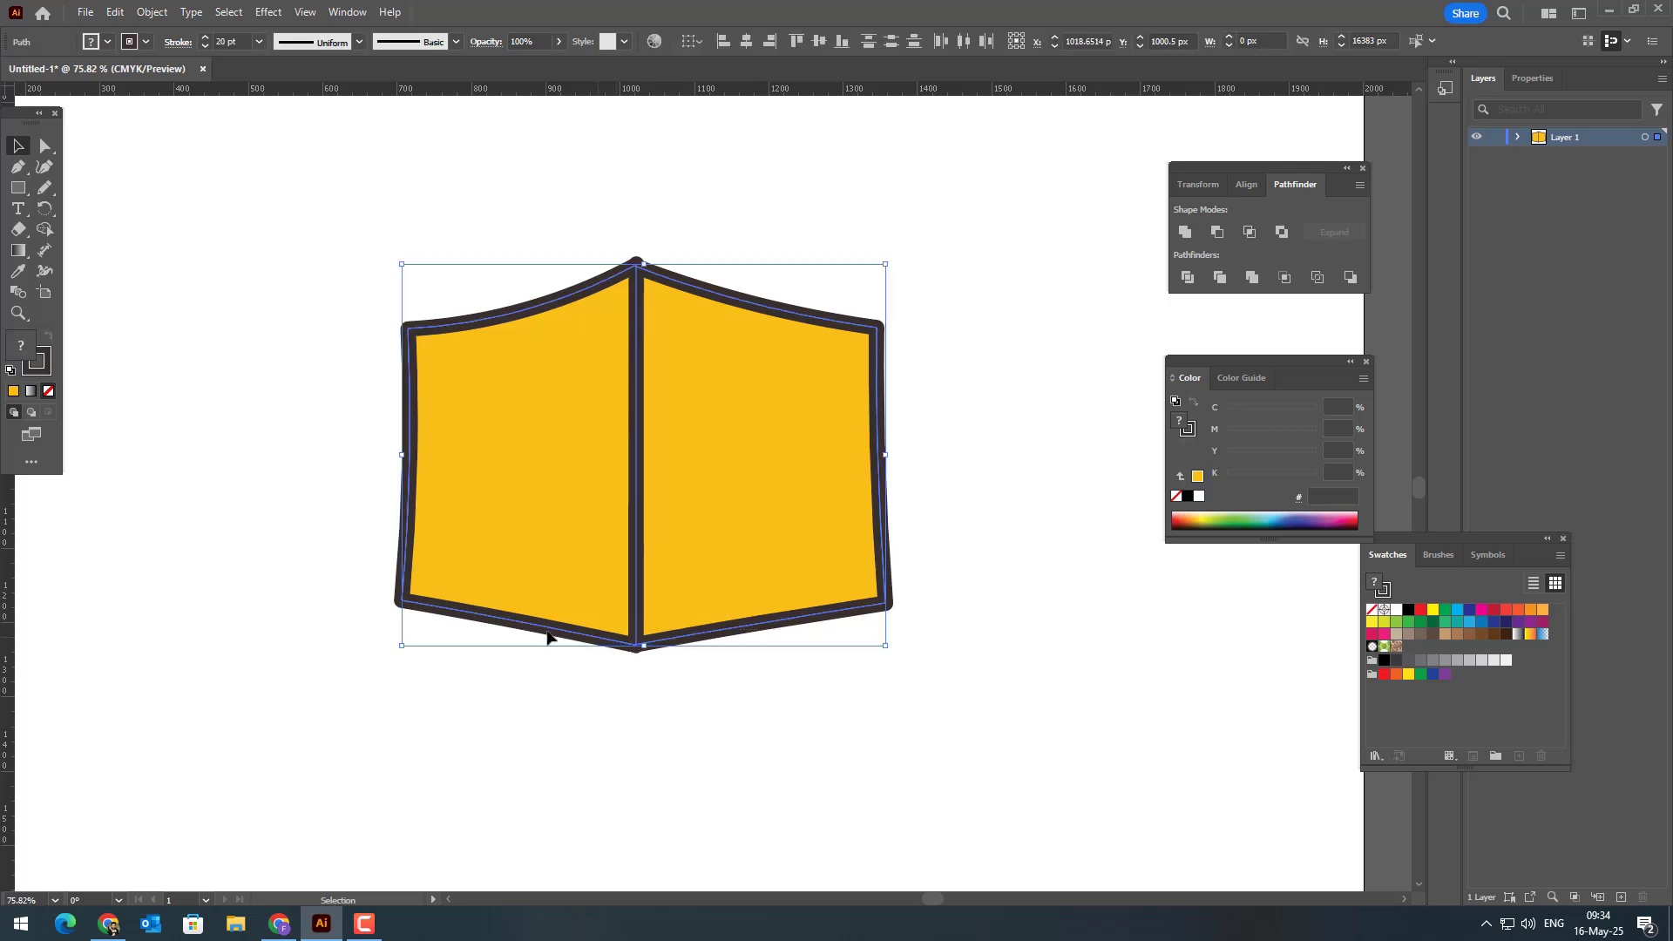
double_click(37, 360)
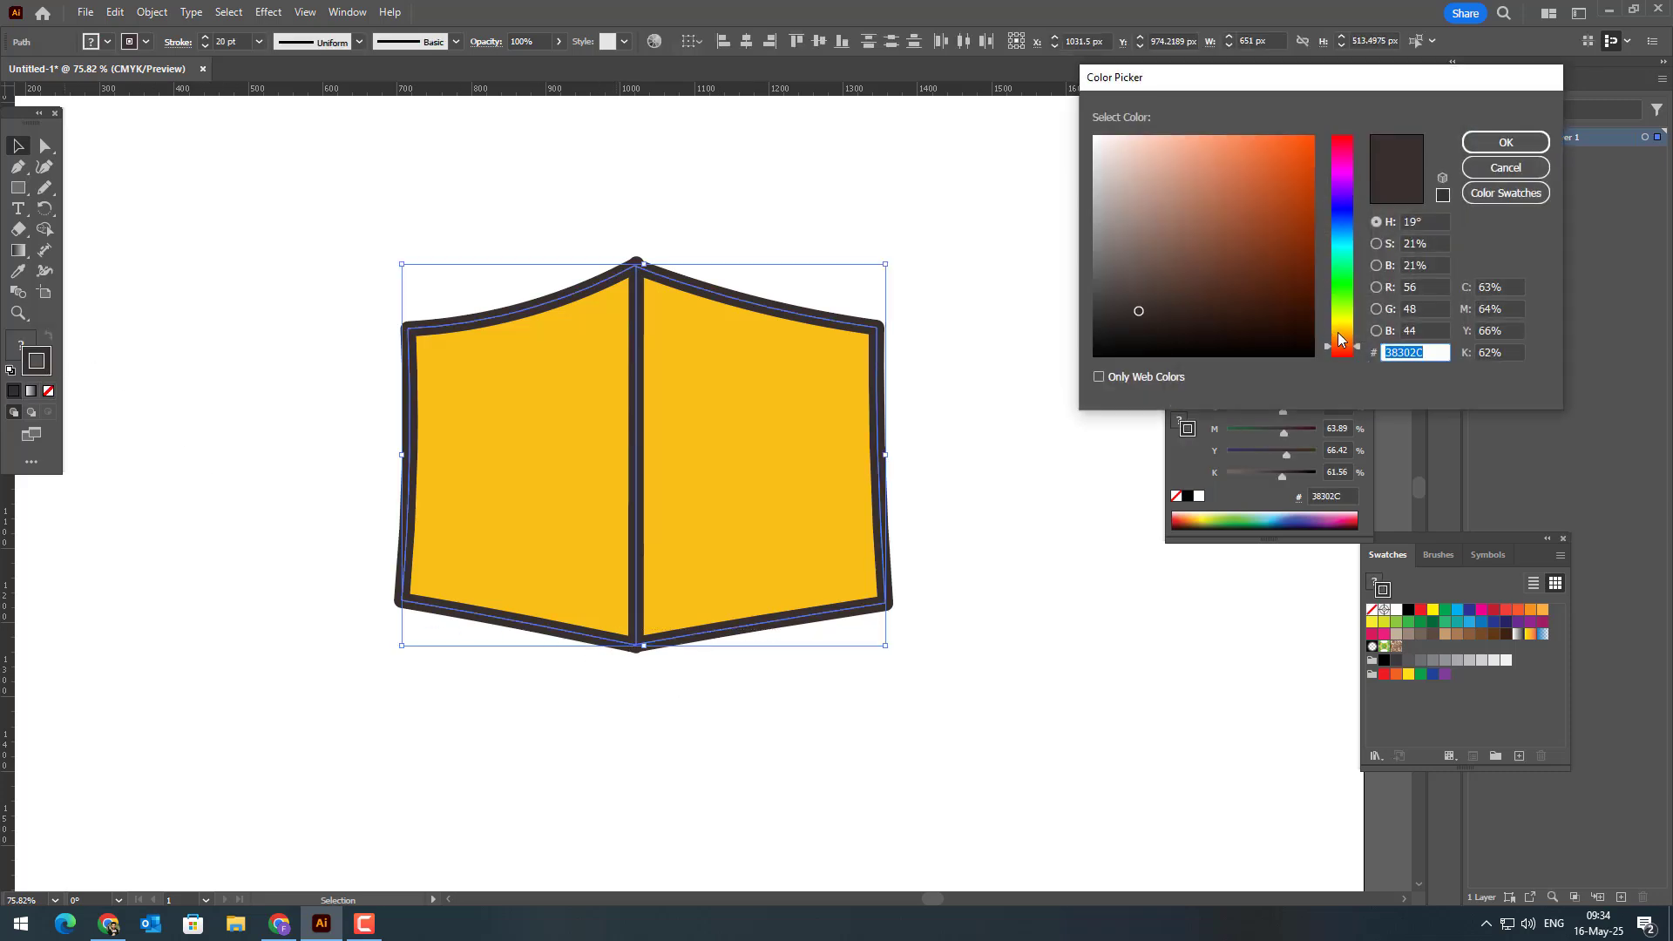
mouse_move(1339, 340)
mouse_down()
mouse_move(1357, 327)
mouse_move(1351, 94)
mouse_up()
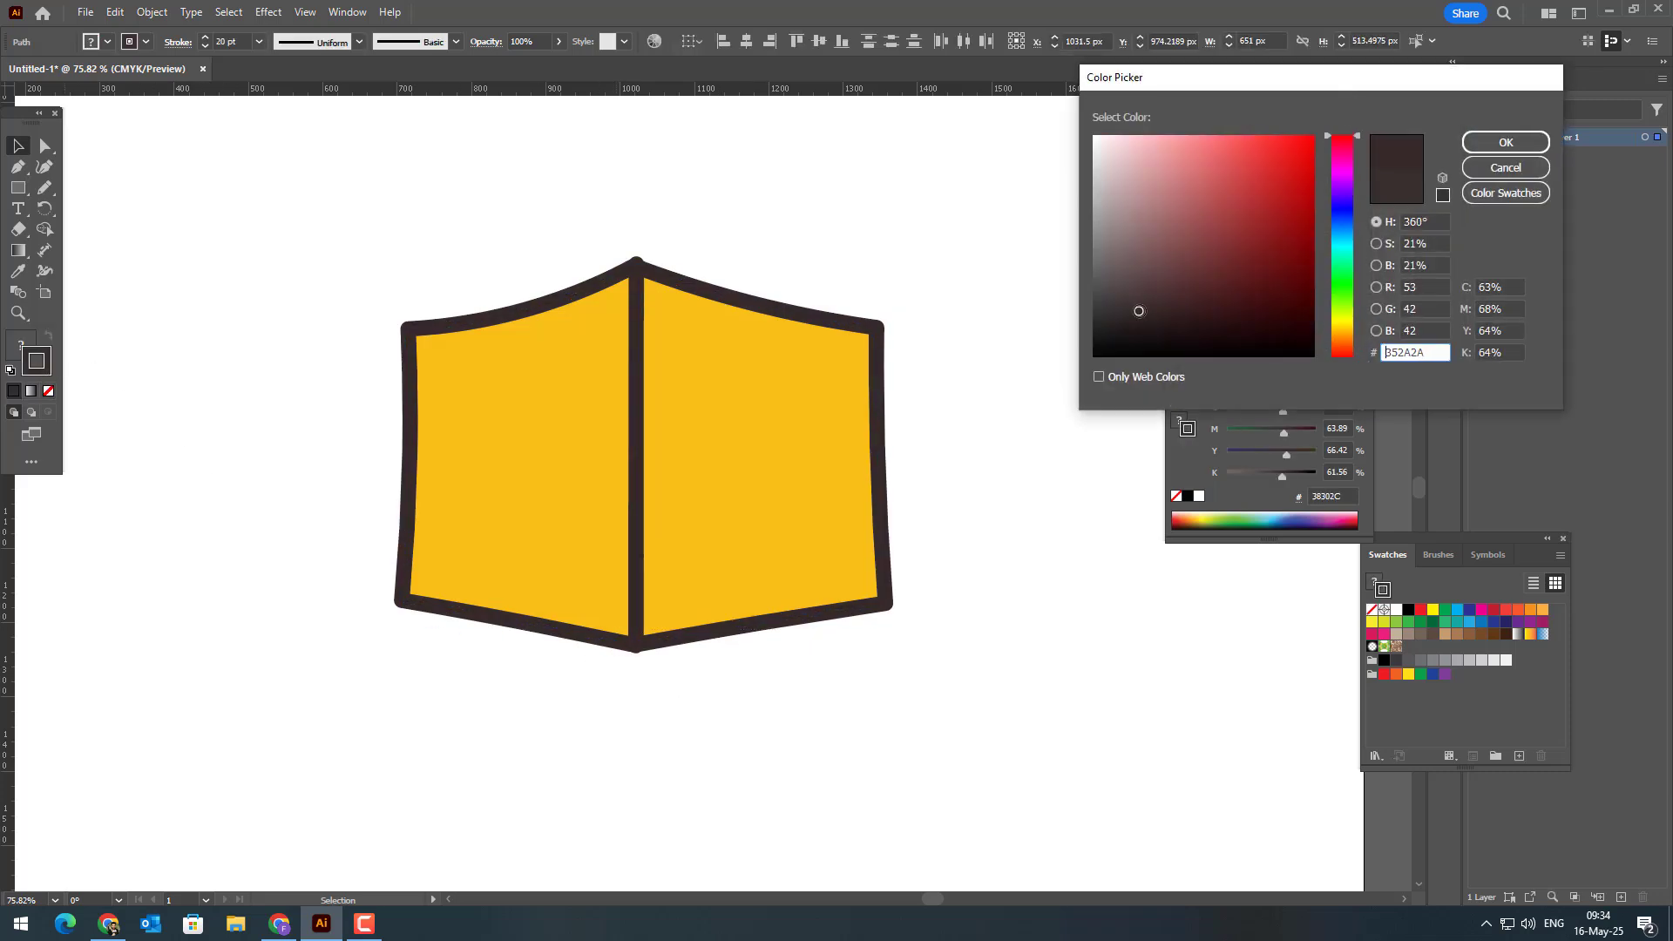
mouse_move(1139, 311)
mouse_down()
mouse_move(1170, 315)
mouse_move(1191, 286)
mouse_up()
click(1506, 142)
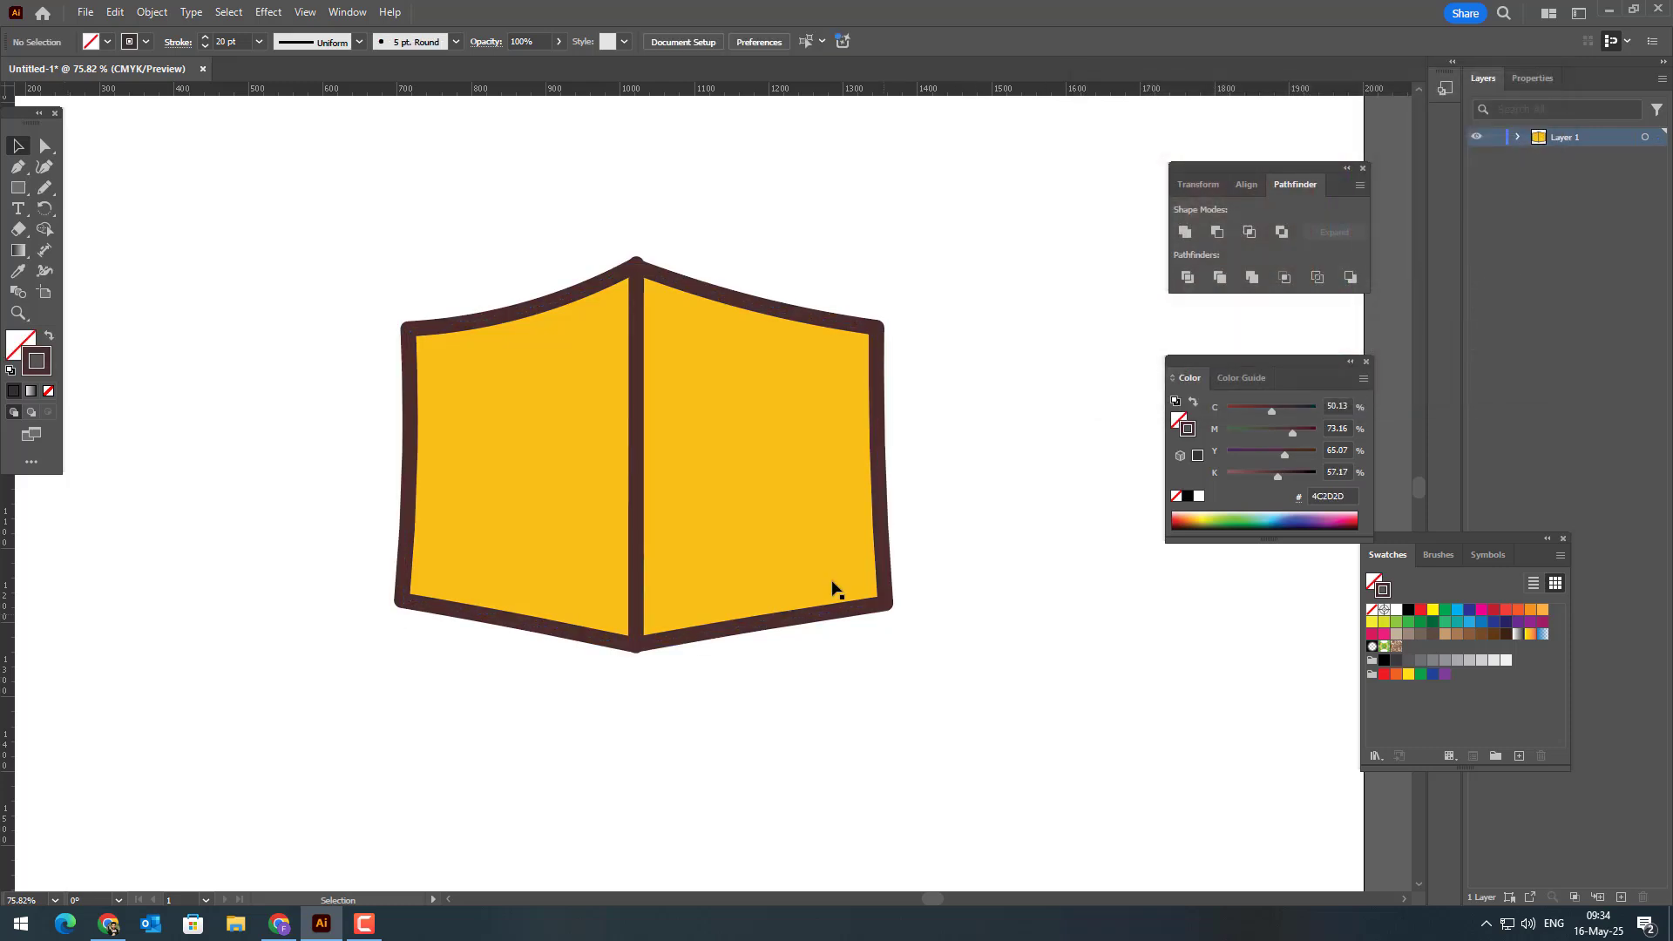
Step: Bend the vertical centre line slightly to the left at its midpoint, making it about 11 px wide
click(636, 504)
click(45, 167)
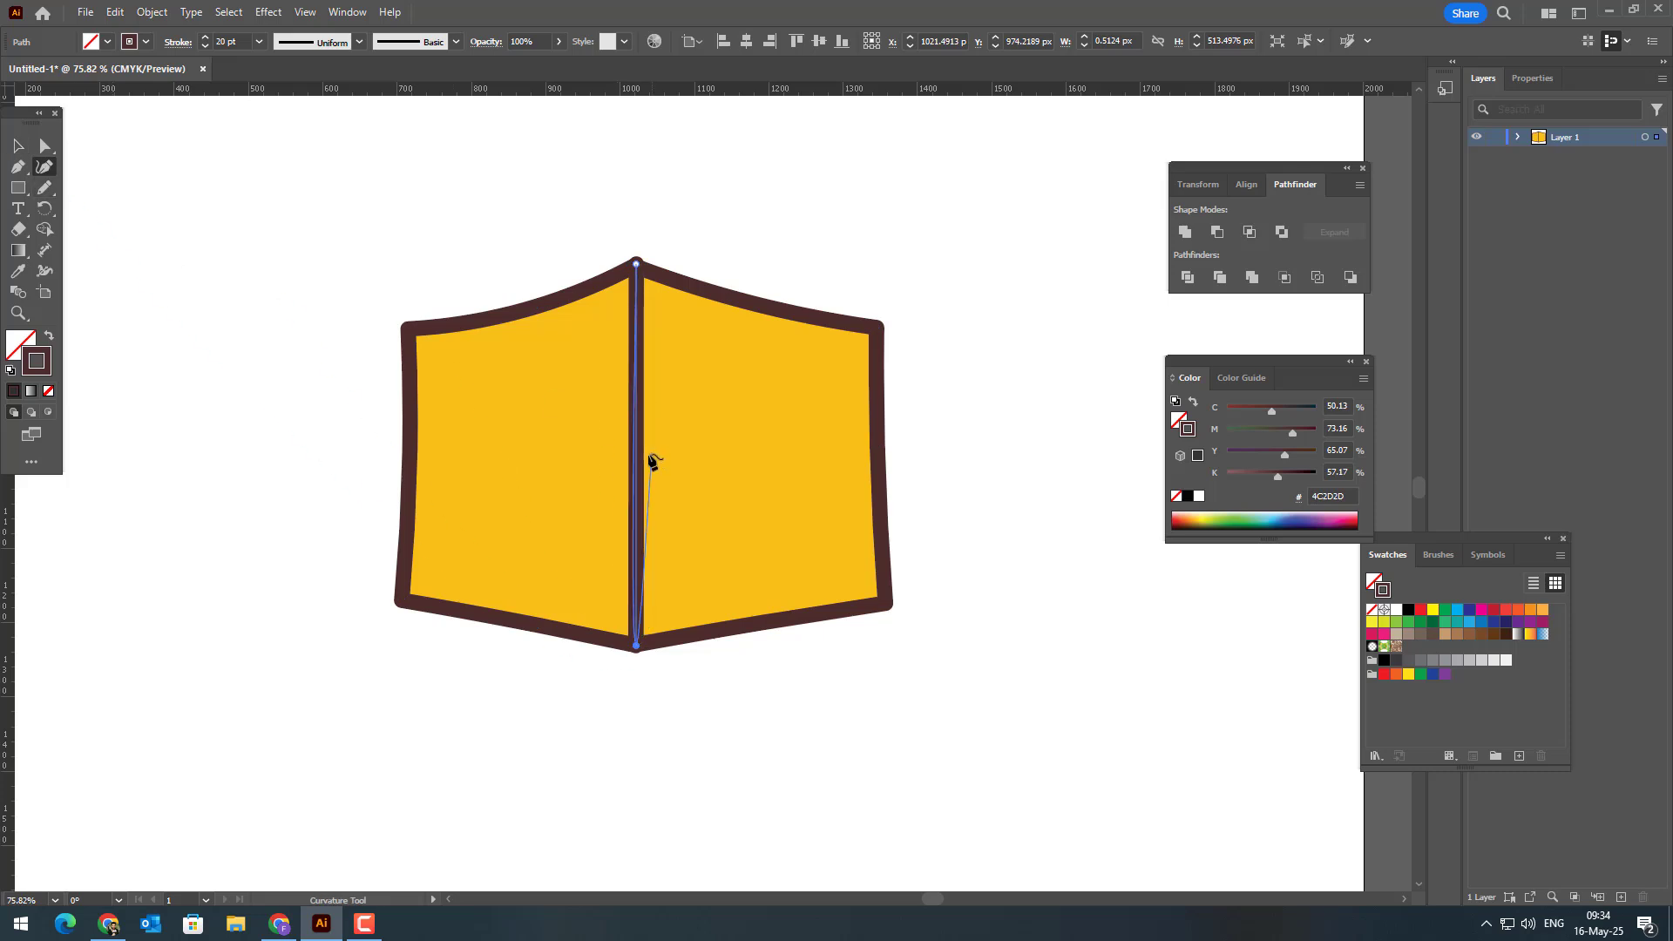
drag(635, 462, 627, 462)
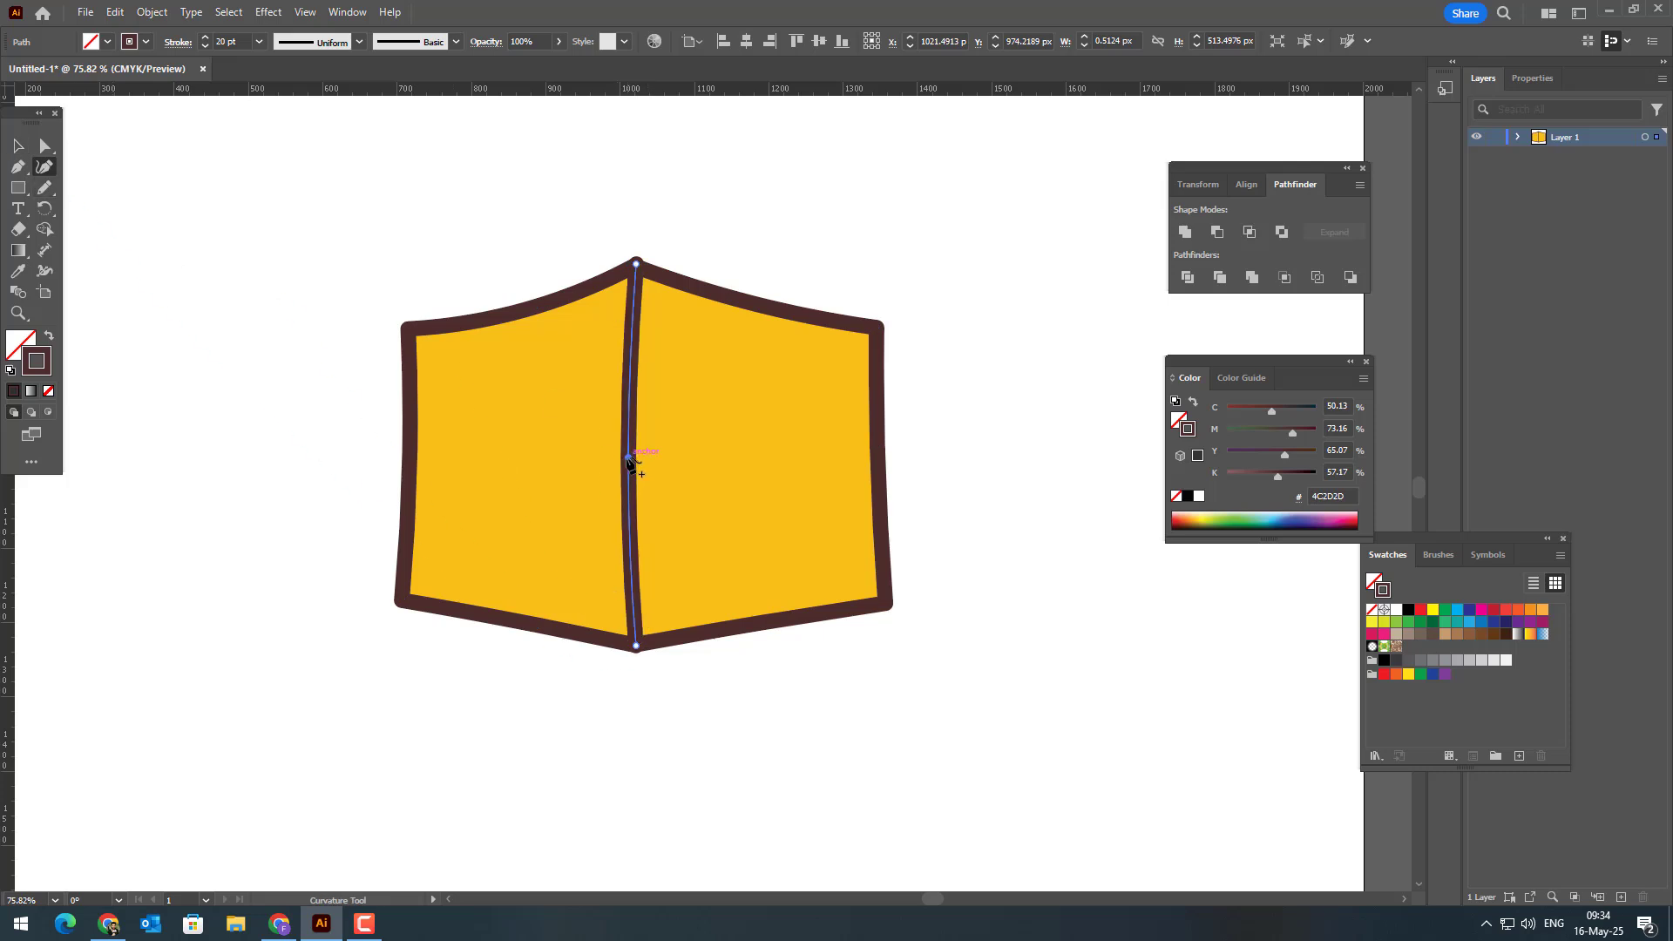
Step: Taper the centre line with the Width tool so its stroke is thinnest around the midpoint, then deselect it
click(47, 268)
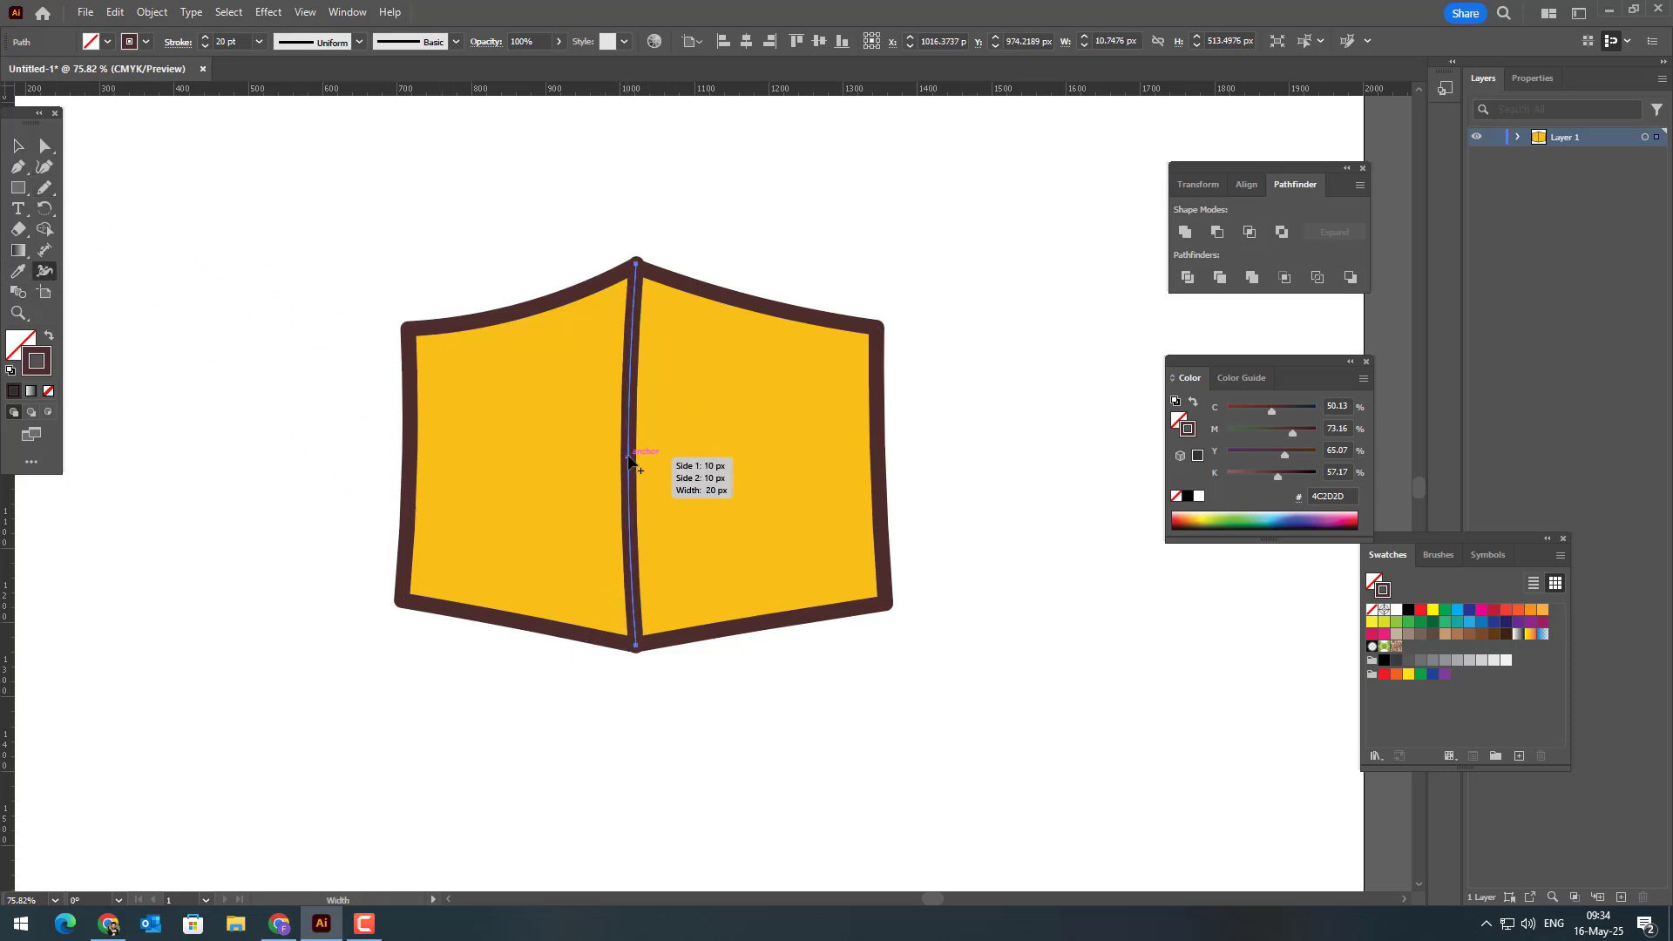
drag(635, 457, 696, 482)
click(18, 146)
click(479, 230)
Step: Move the centre line's upper endpoint slightly down so its end stays inside the outline at the top apex
key(z)
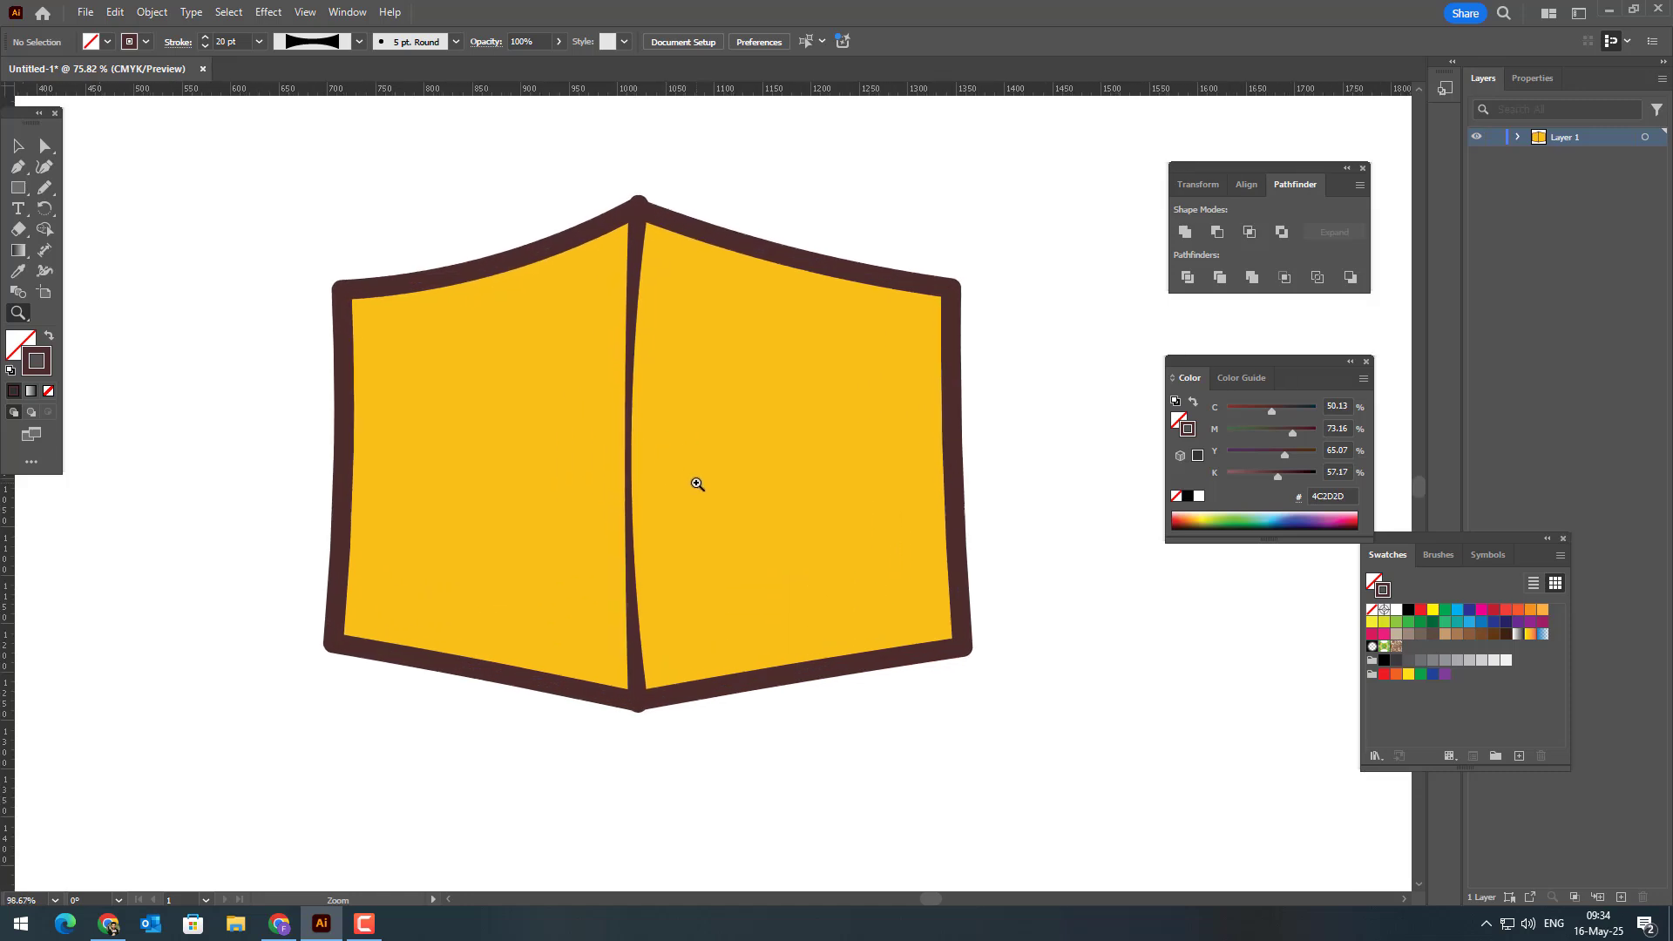
click(18, 146)
click(633, 287)
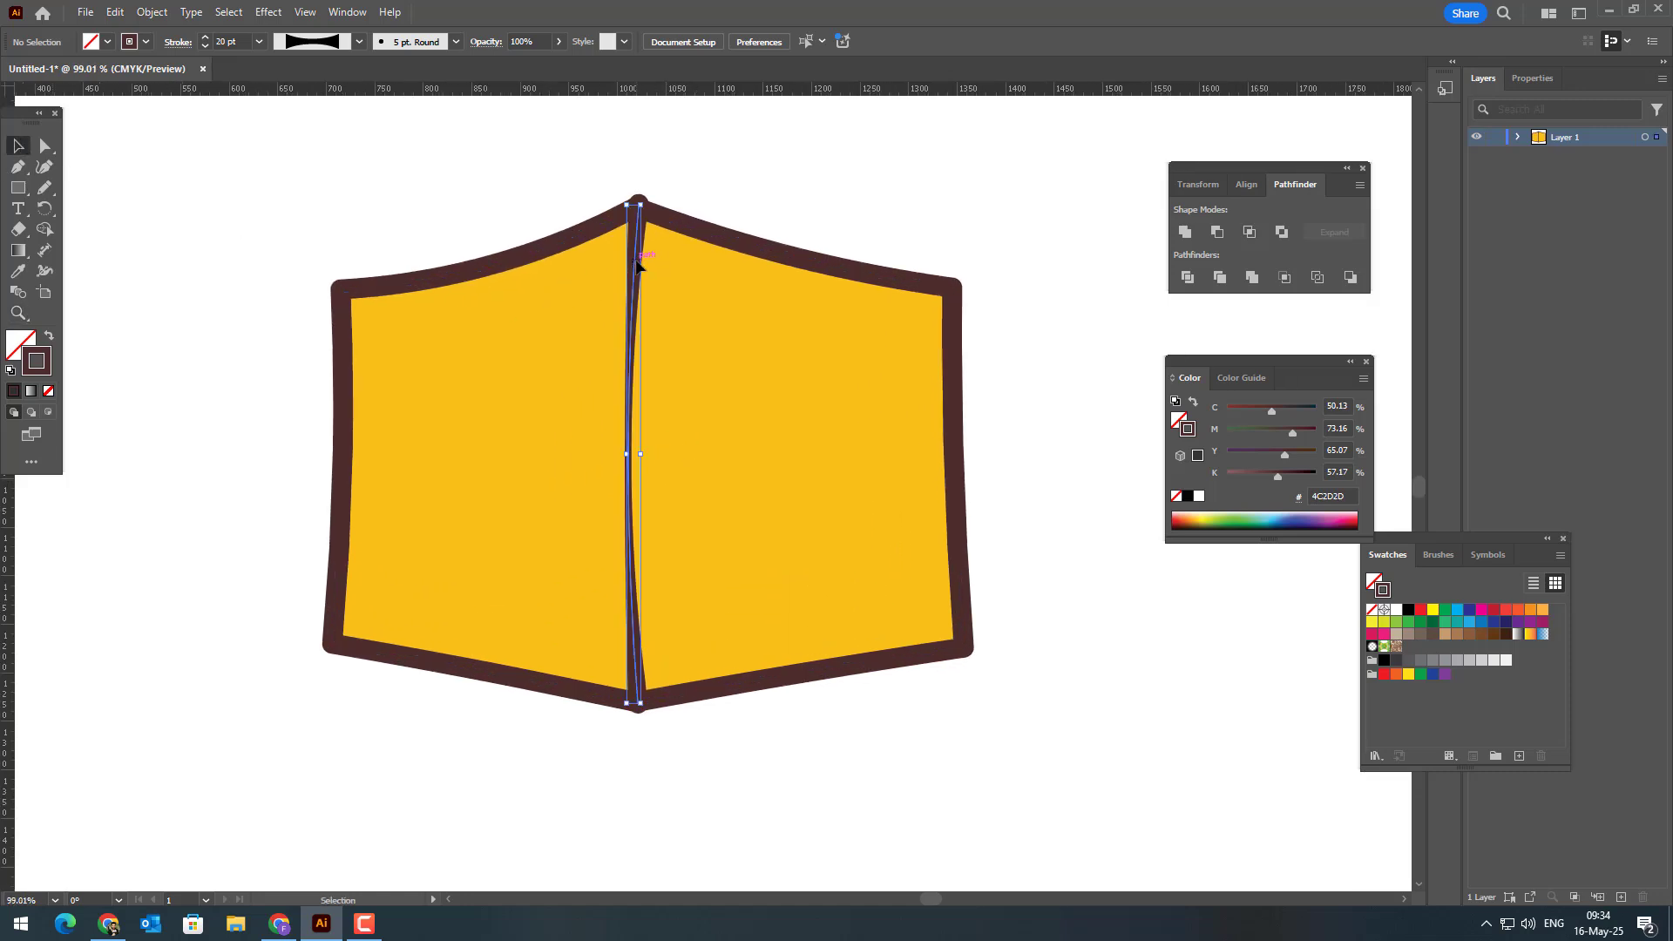
click(48, 171)
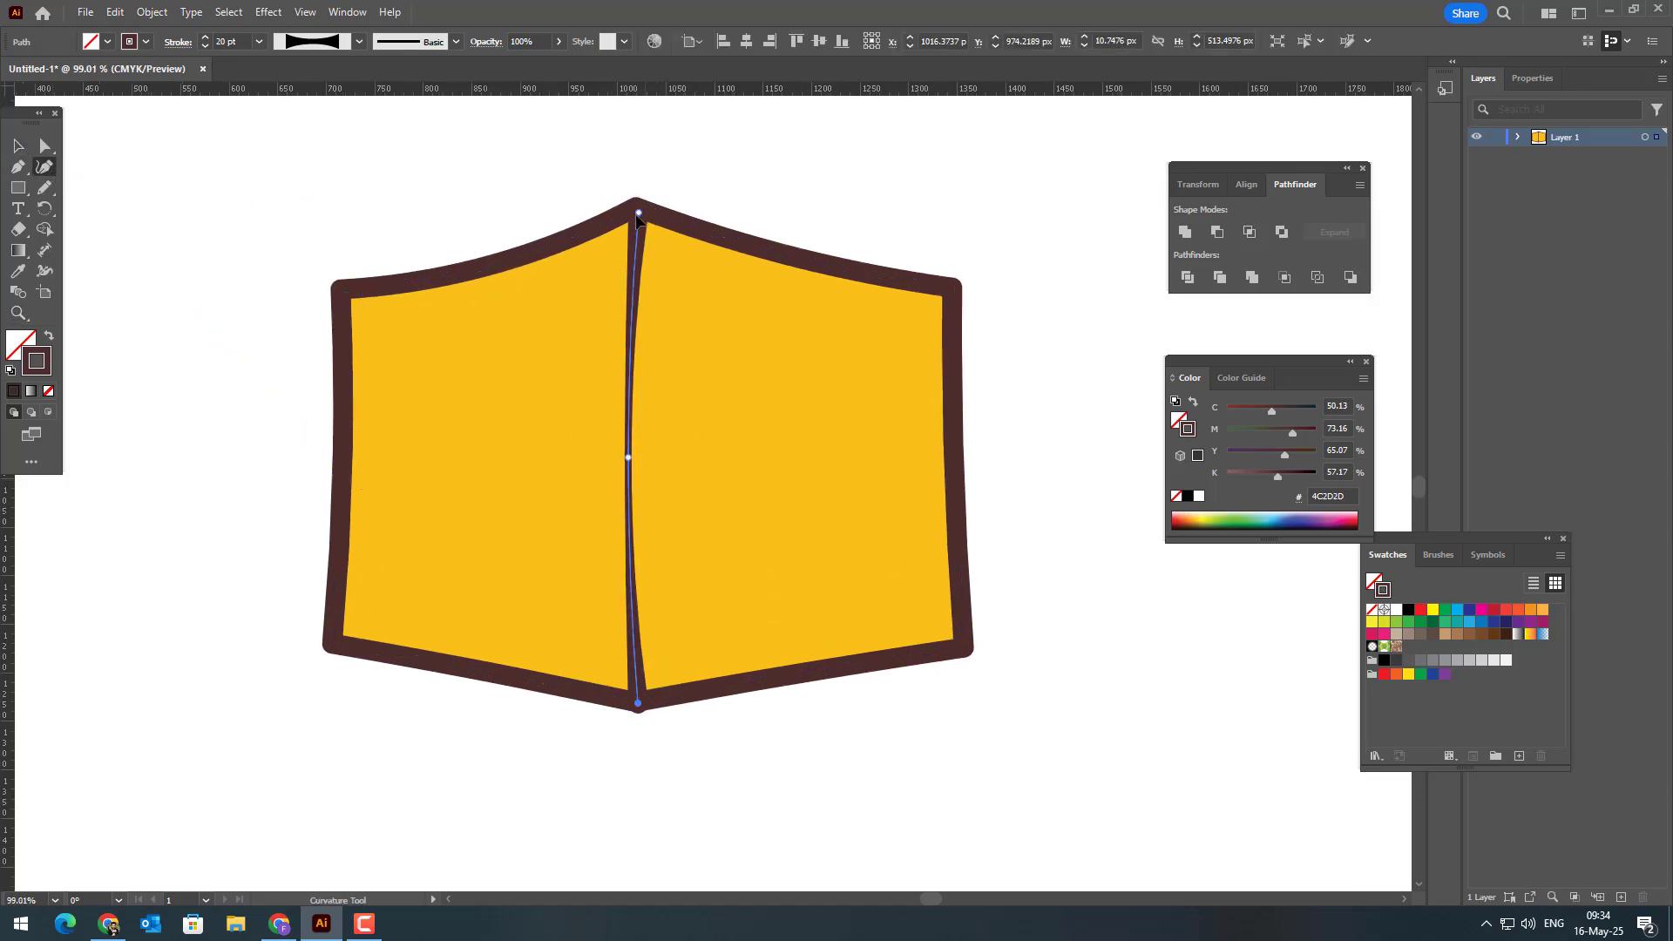
key(z)
drag(641, 225, 586, 512)
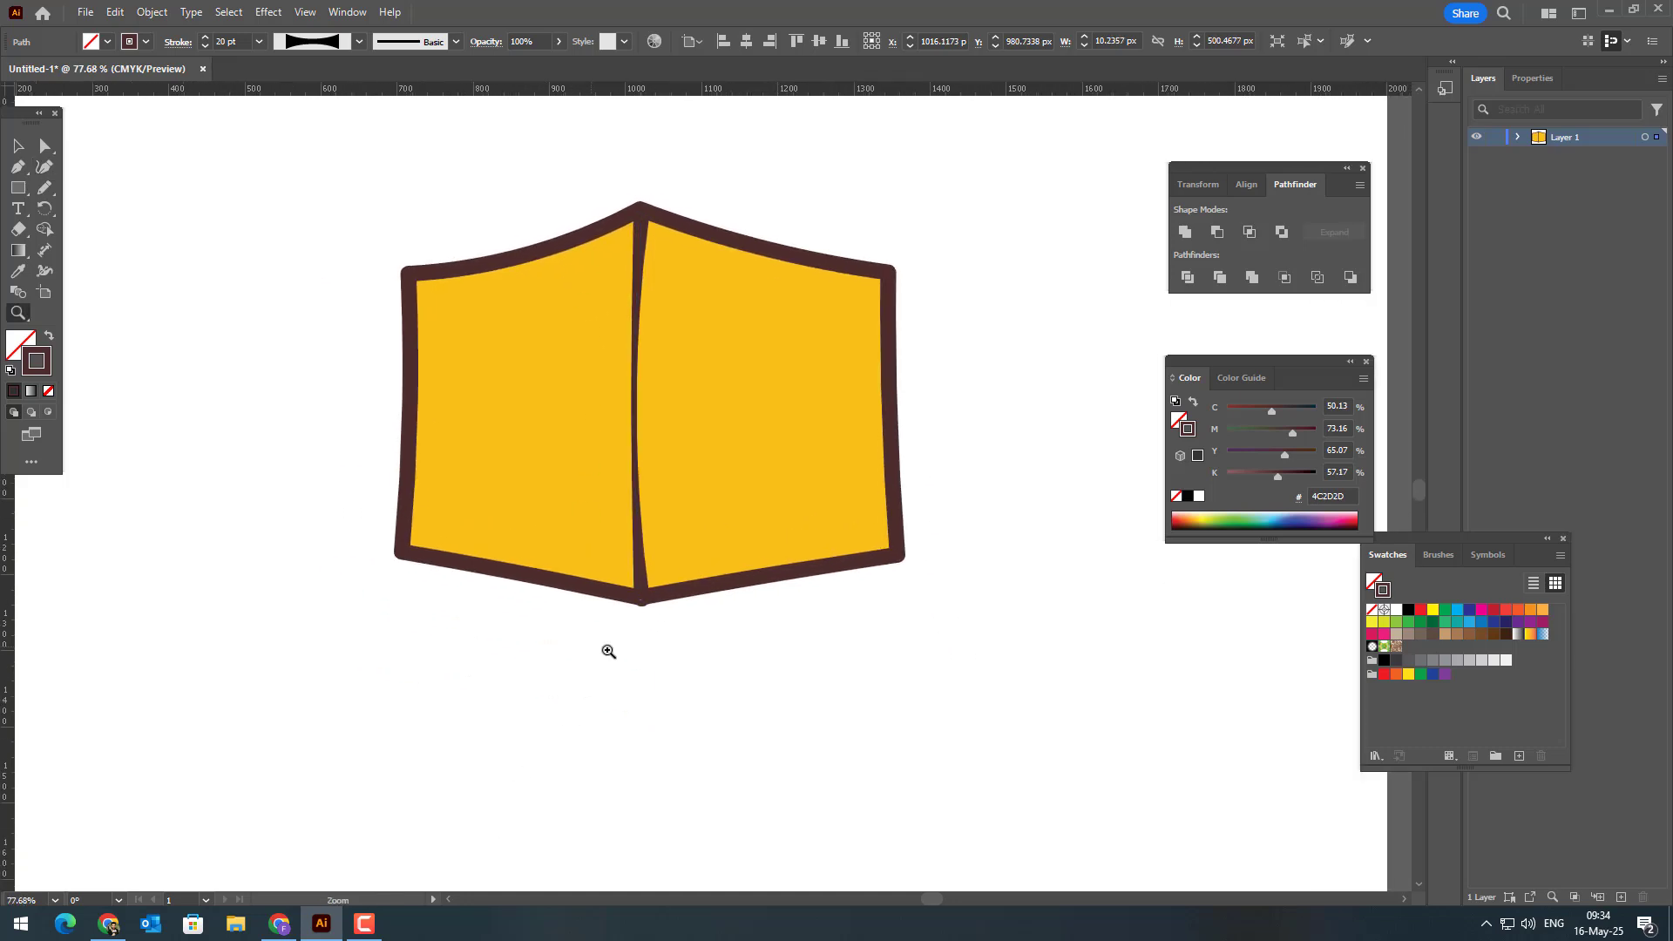
Step: Move the centre line's lower endpoint slightly up so its end stays inside the outline at the bottom apex
drag(607, 649, 947, 713)
click(44, 169)
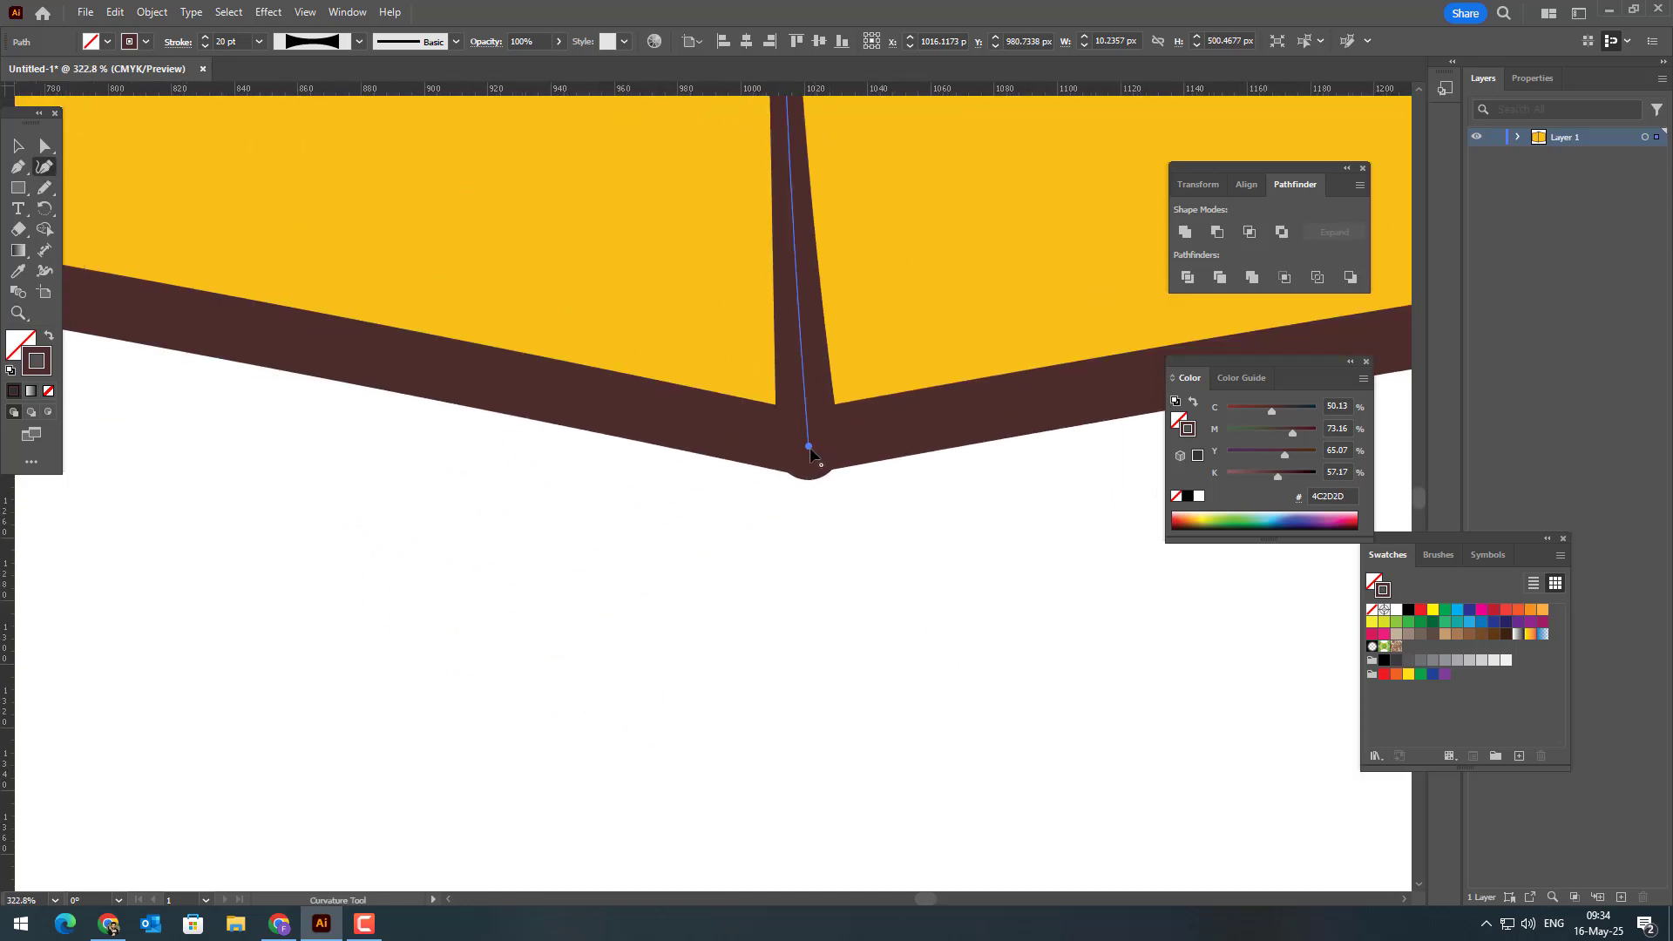
drag(808, 445, 567, 680)
key(z)
drag(586, 625, 549, 605)
drag(549, 604, 648, 594)
click(19, 146)
click(545, 198)
drag(670, 223, 598, 208)
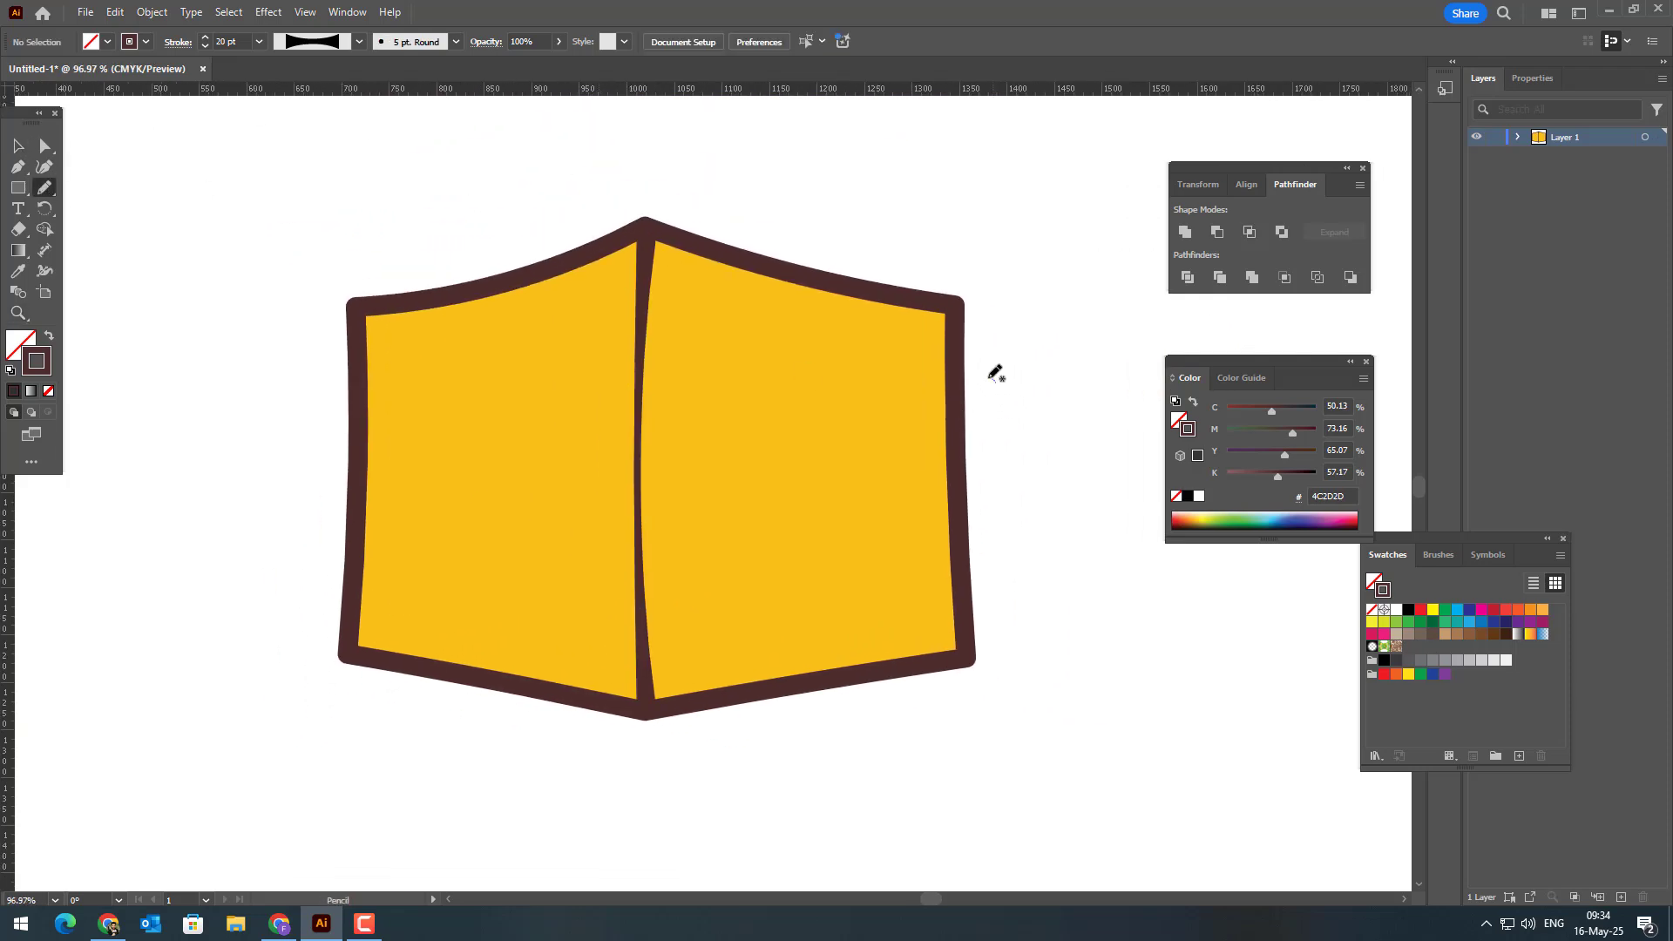
Step: Draw a freehand circle about 115 × 129 px across the box's right edge and copy the brown 20 pt stroke to it
mouse_move(924, 472)
mouse_down()
mouse_move(957, 491)
mouse_move(1013, 478)
mouse_move(1002, 375)
mouse_up()
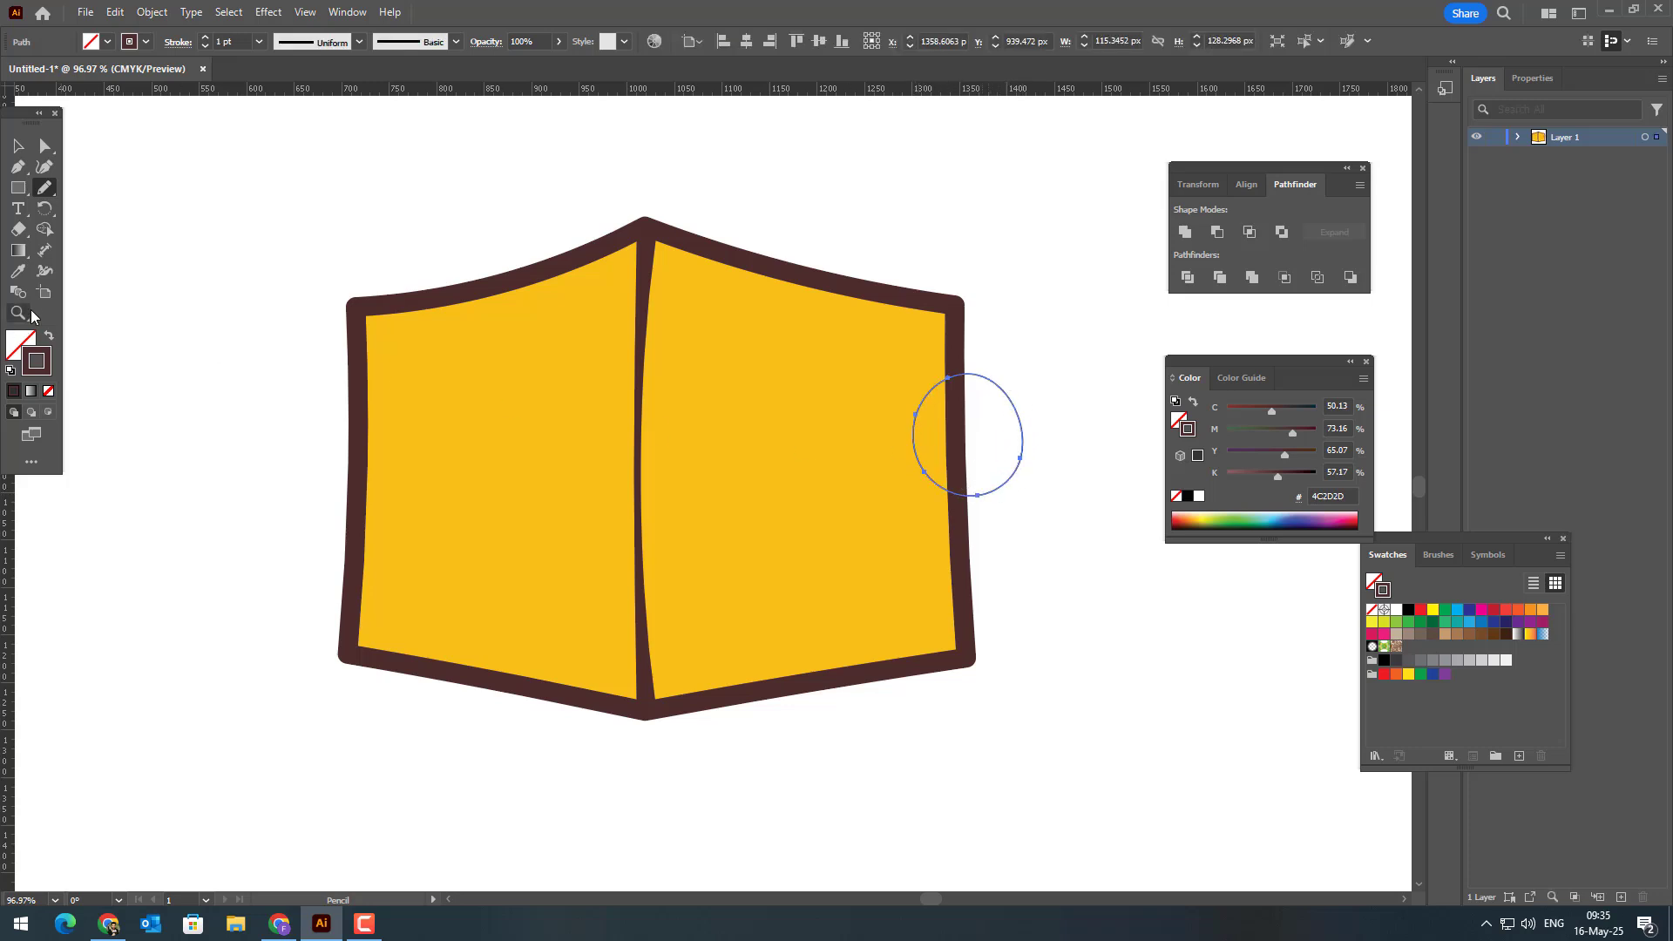
click(19, 271)
click(630, 272)
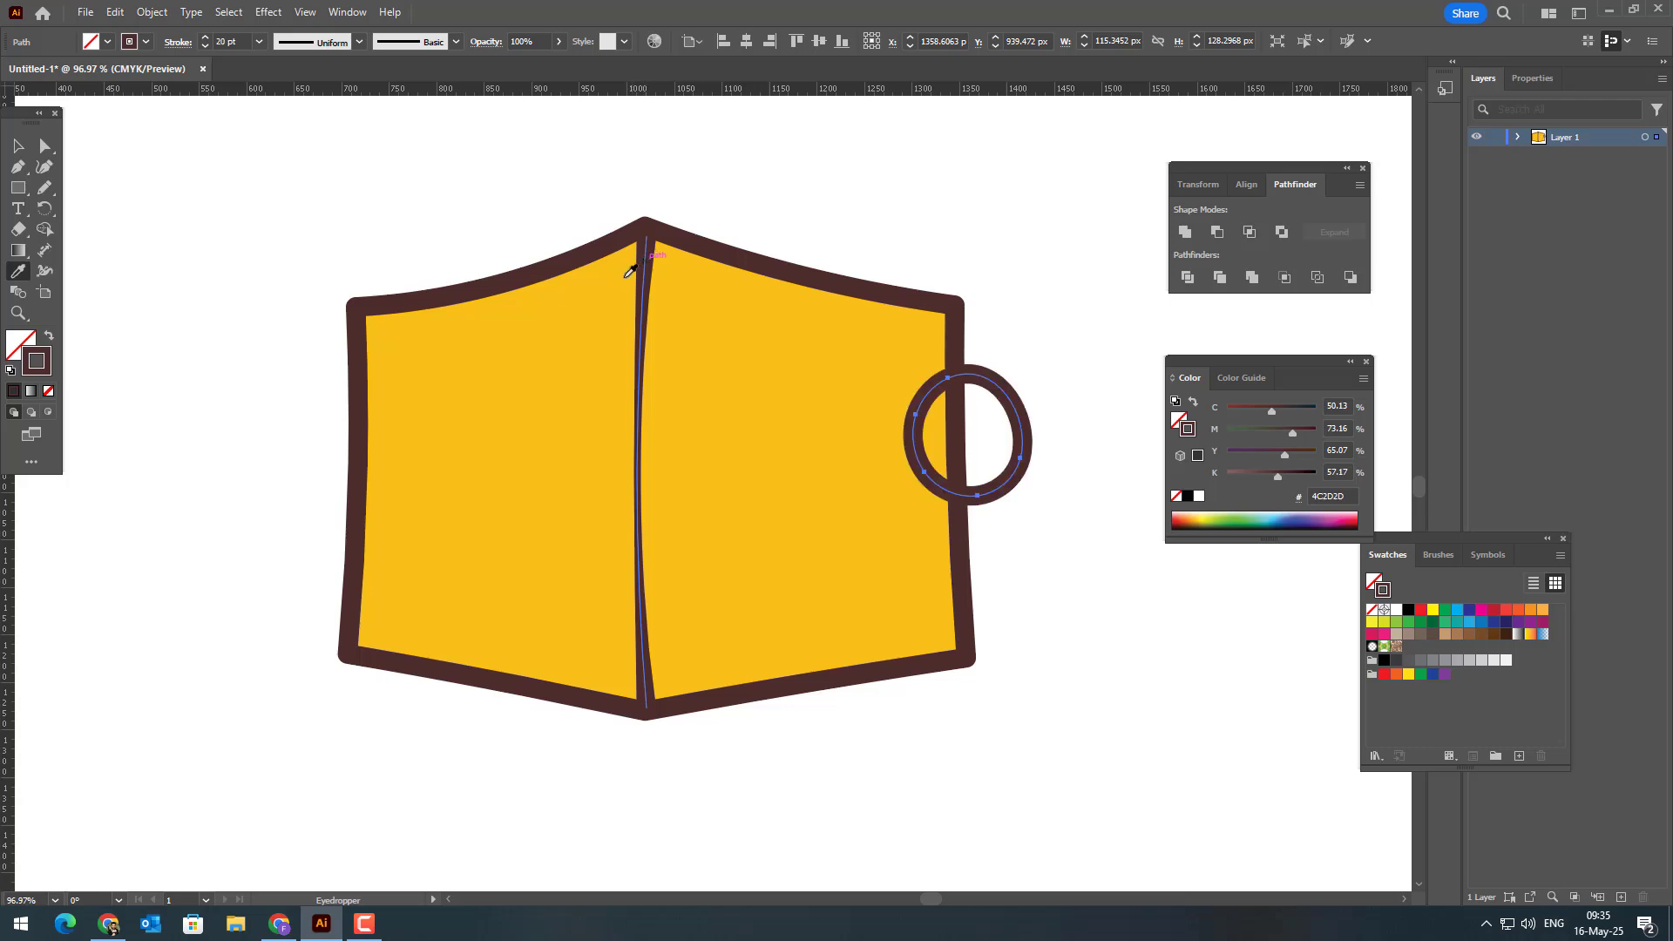
Step: Draw a freehand oval about 146 × 110 px over the lower part of the box's left edge and shift it slightly left
click(39, 195)
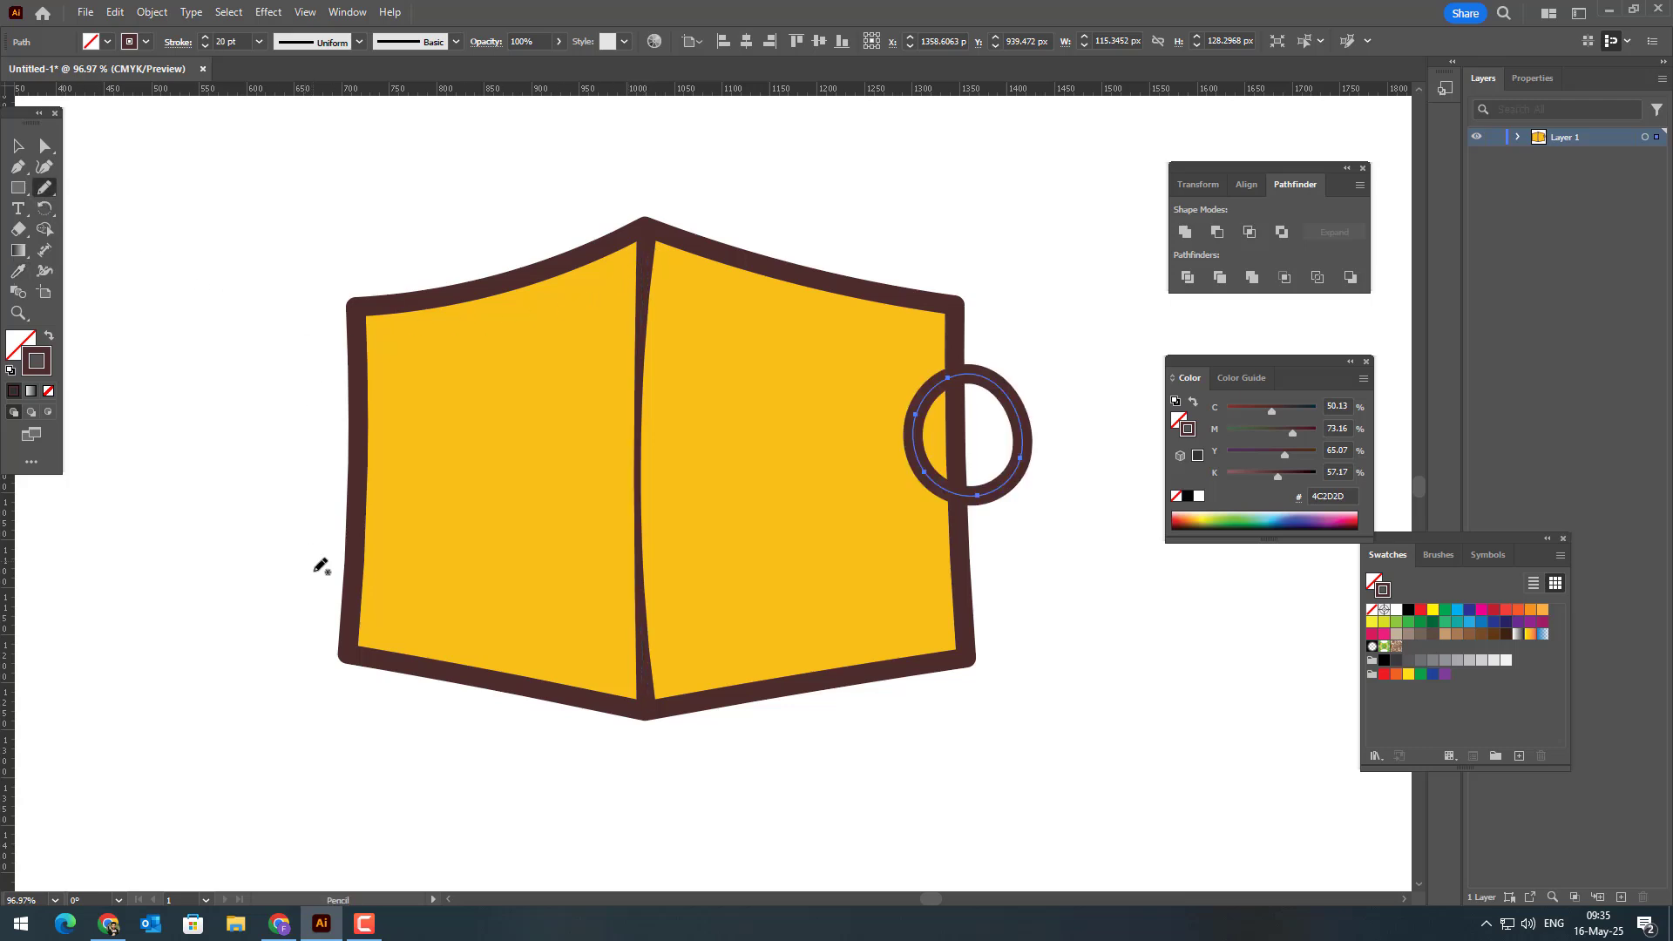
mouse_move(339, 530)
mouse_down()
mouse_move(454, 593)
mouse_move(422, 621)
mouse_move(366, 625)
mouse_move(335, 610)
mouse_move(317, 538)
mouse_up()
click(17, 146)
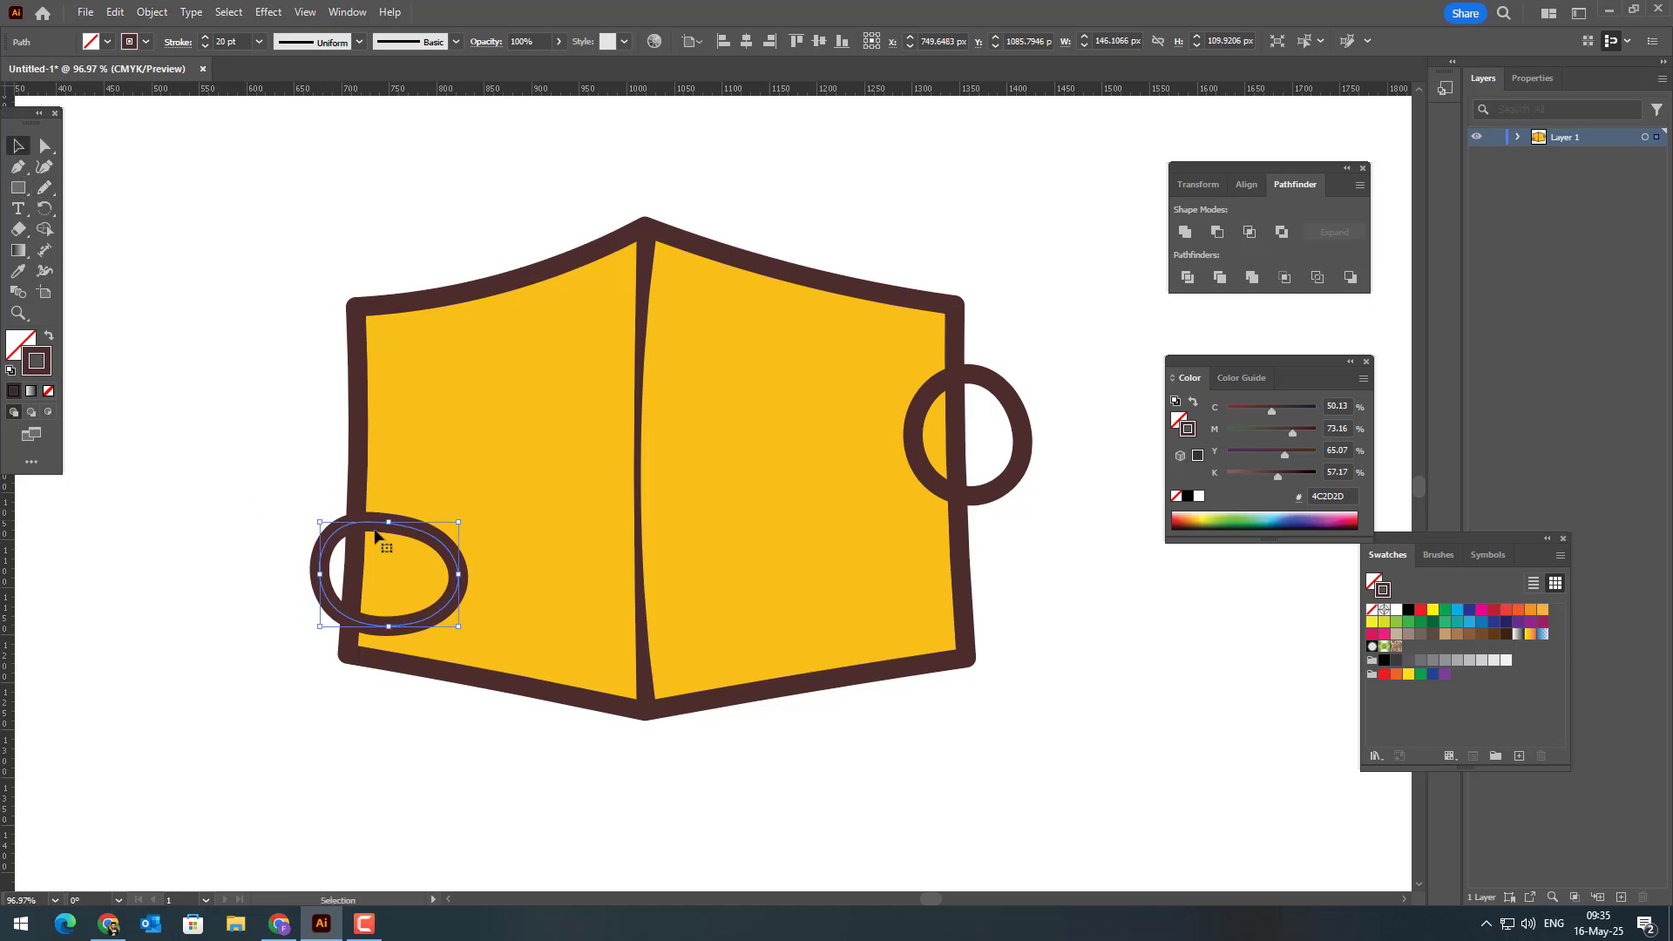
drag(445, 553, 416, 553)
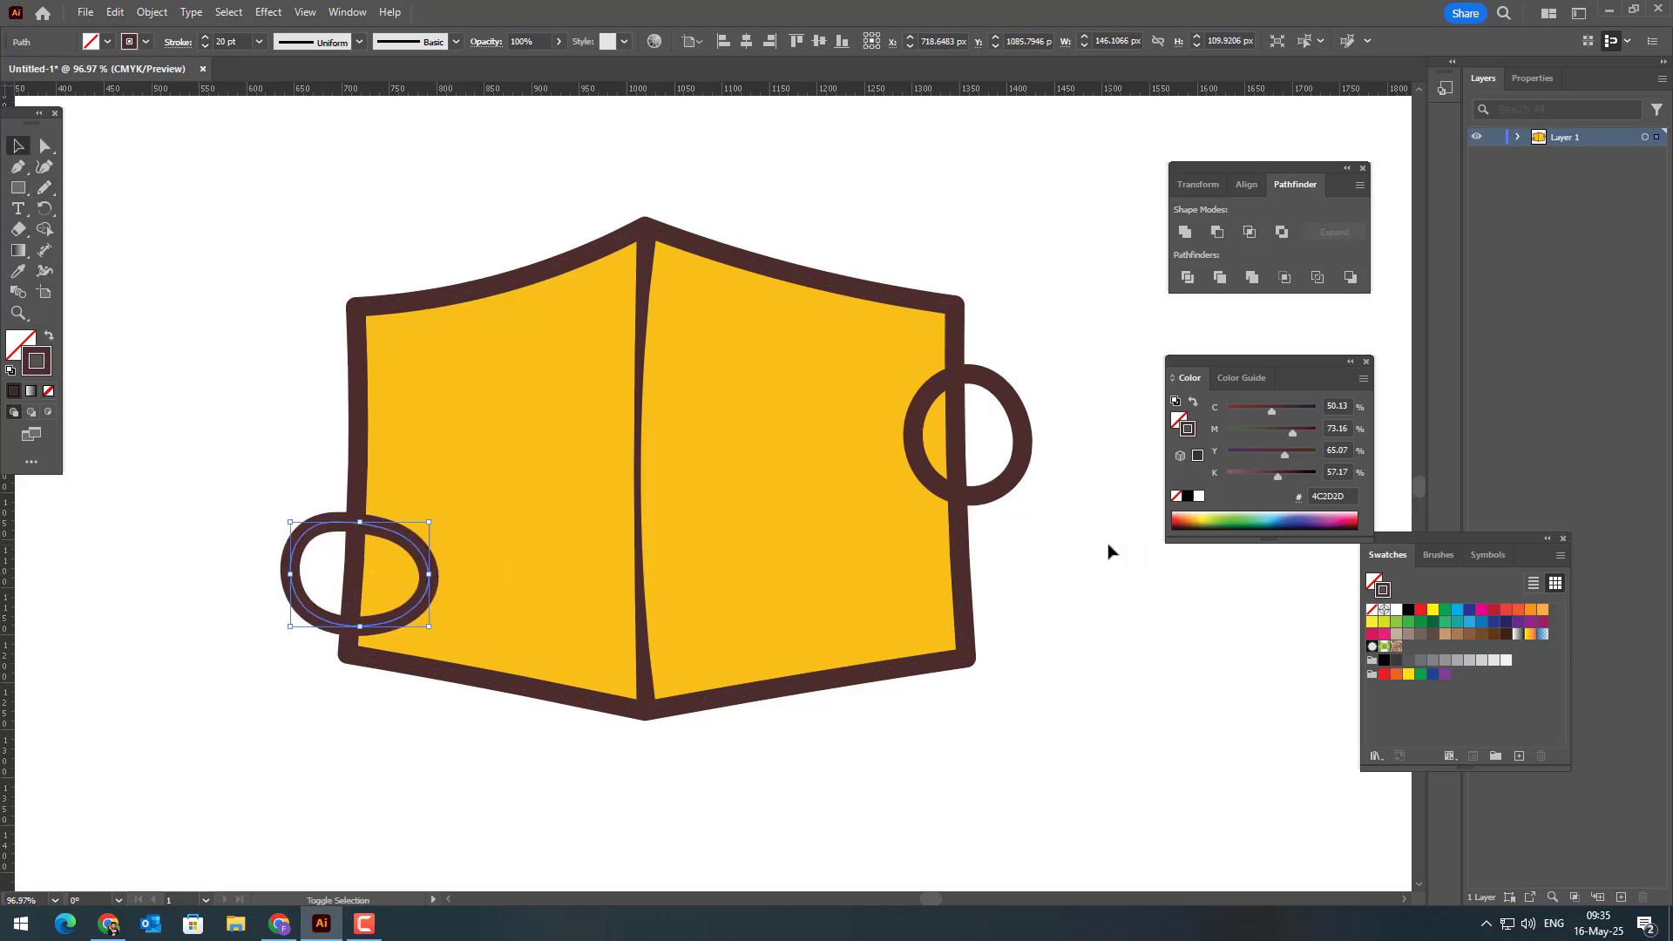
Step: Select the box outline with both edge circles and merge the inner and outer parts of each circle using Shape Builder
drag(1105, 549, 953, 473)
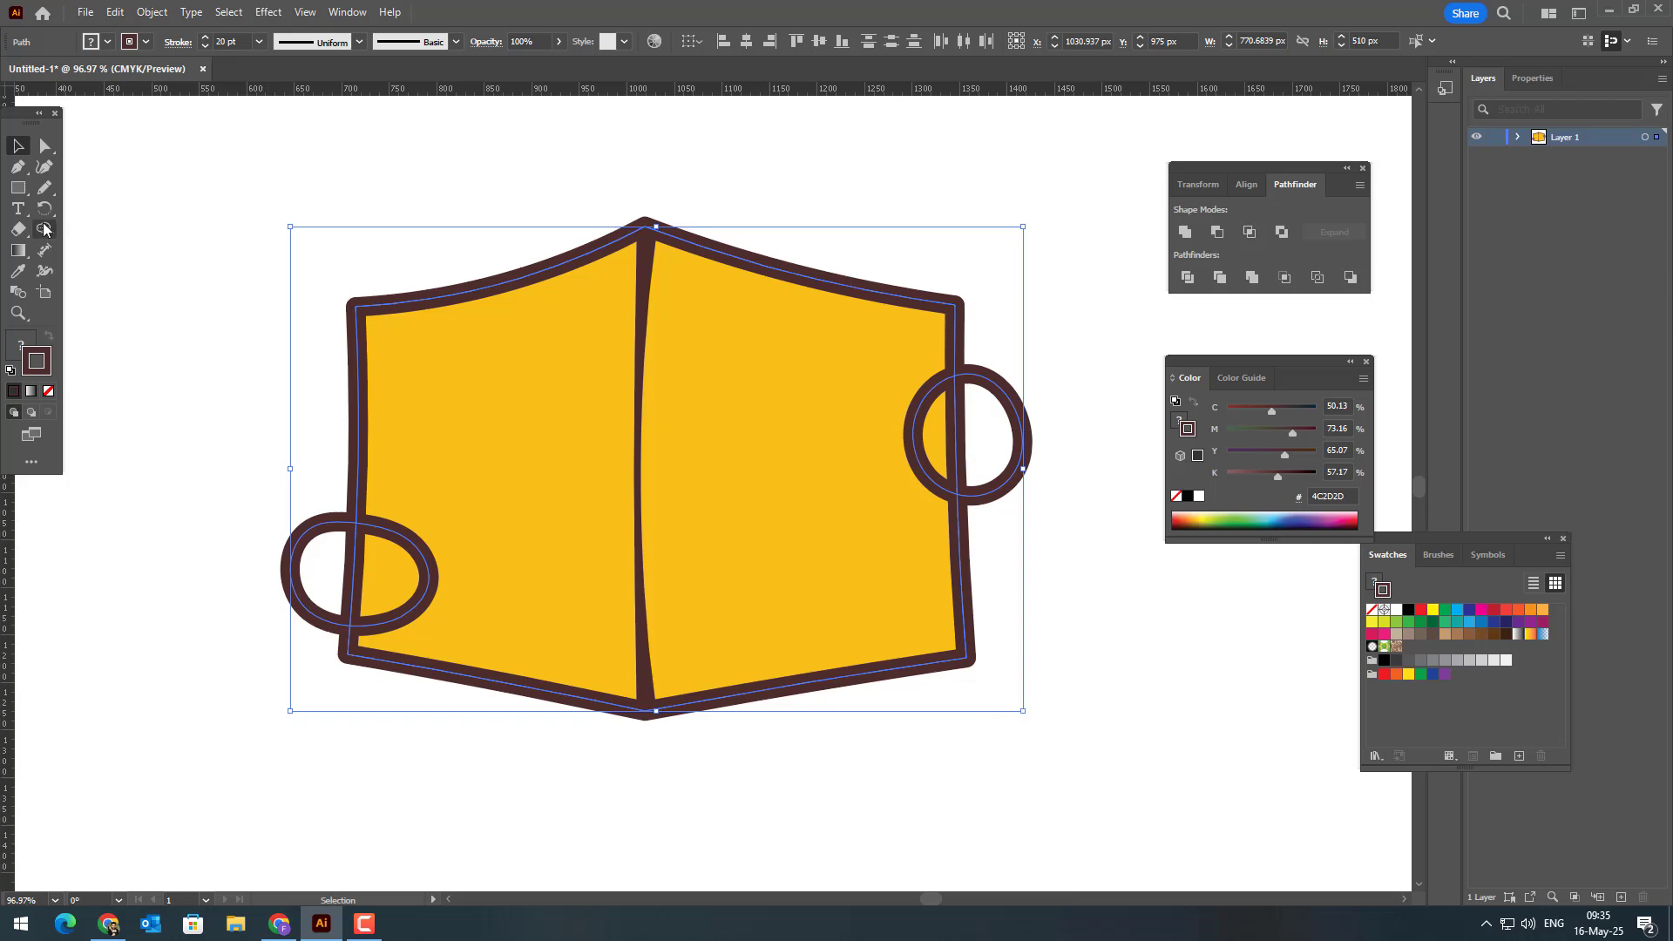
click(45, 228)
mouse_move(331, 562)
mouse_down()
mouse_move(392, 563)
mouse_move(362, 607)
mouse_up()
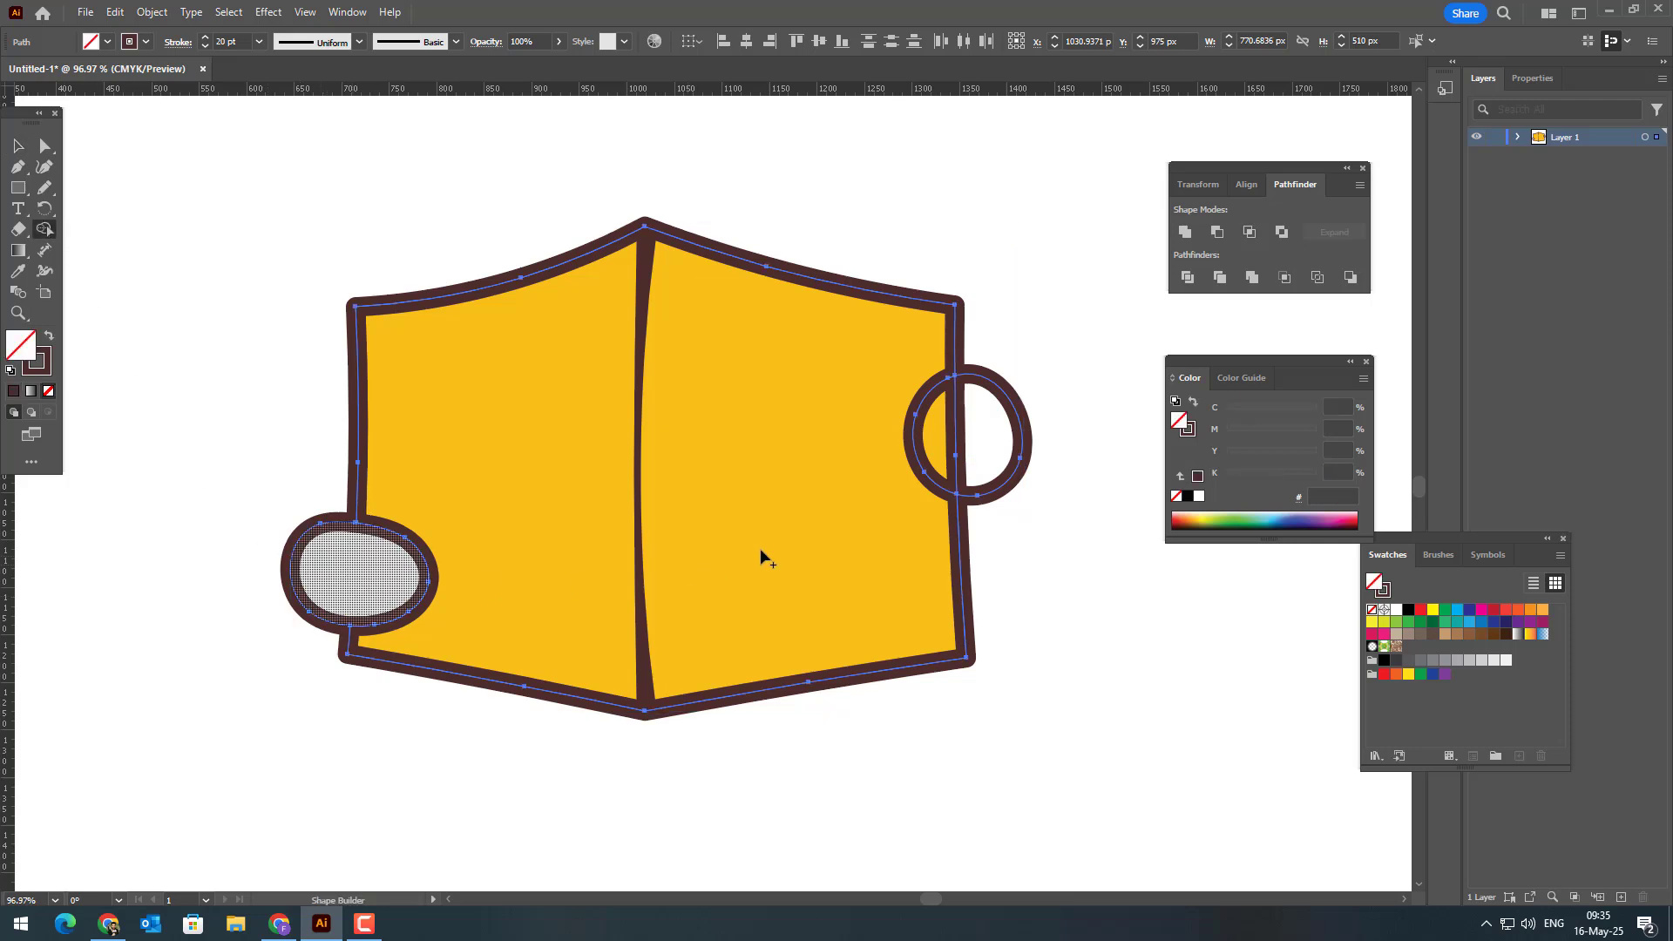
mouse_move(1000, 427)
mouse_down()
mouse_move(942, 416)
mouse_move(953, 456)
mouse_up()
Step: Delete the parts of both edge circles that lie outside the box, leaving only the inward arcs, and deselect
click(44, 145)
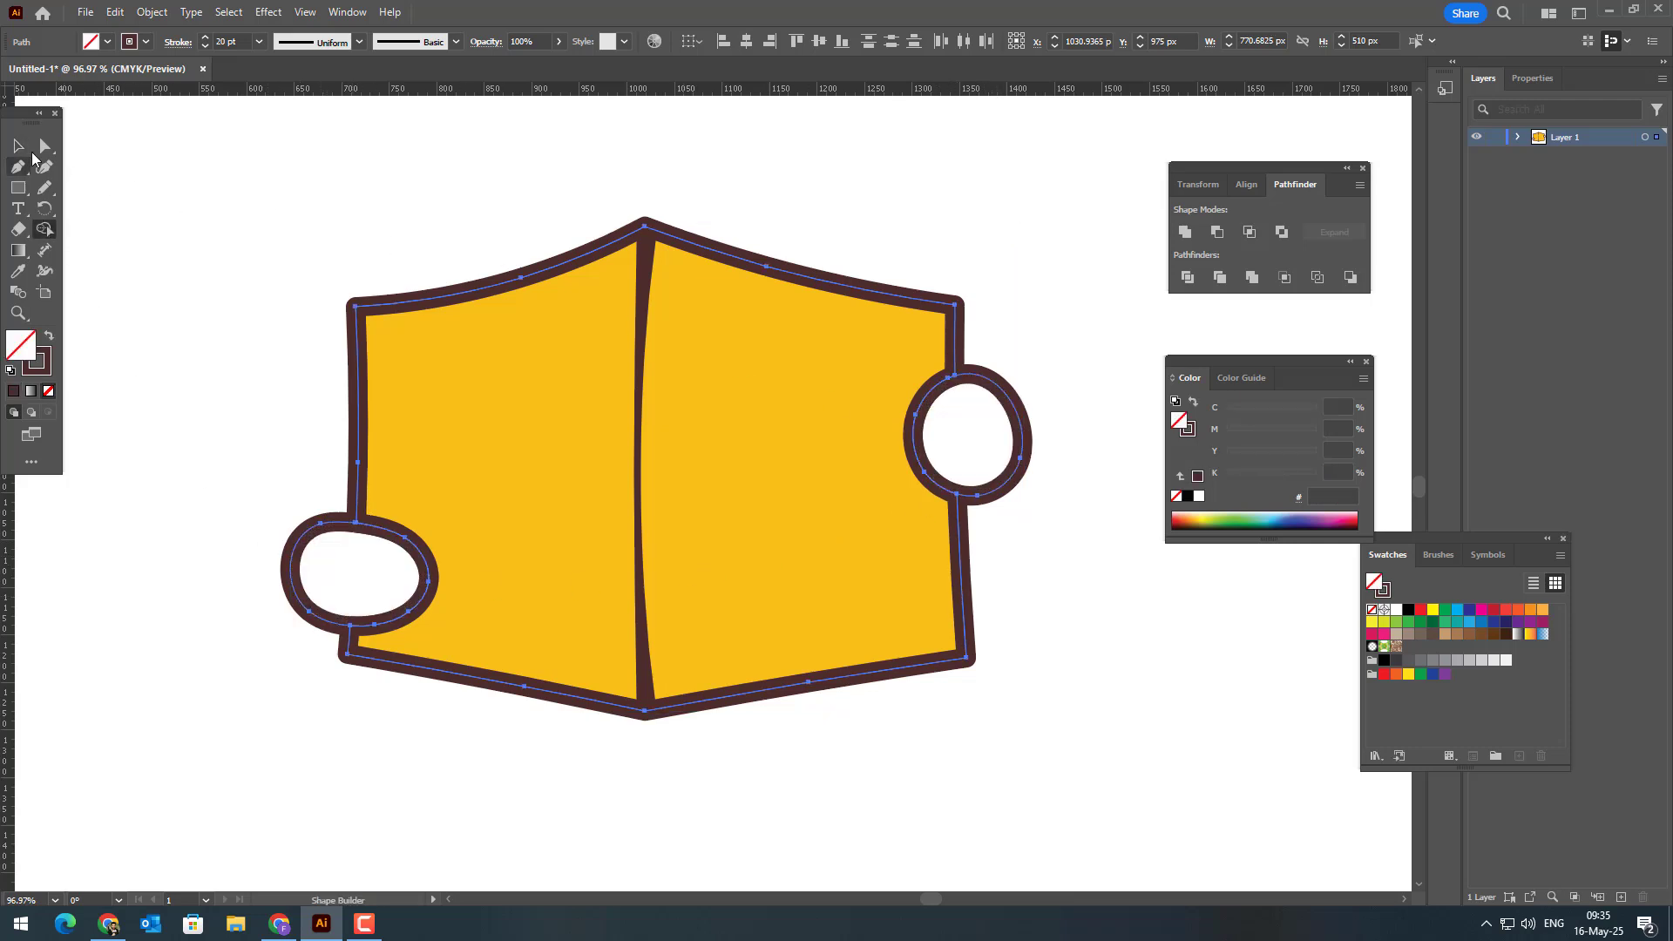
drag(1072, 562, 975, 373)
key(Delete)
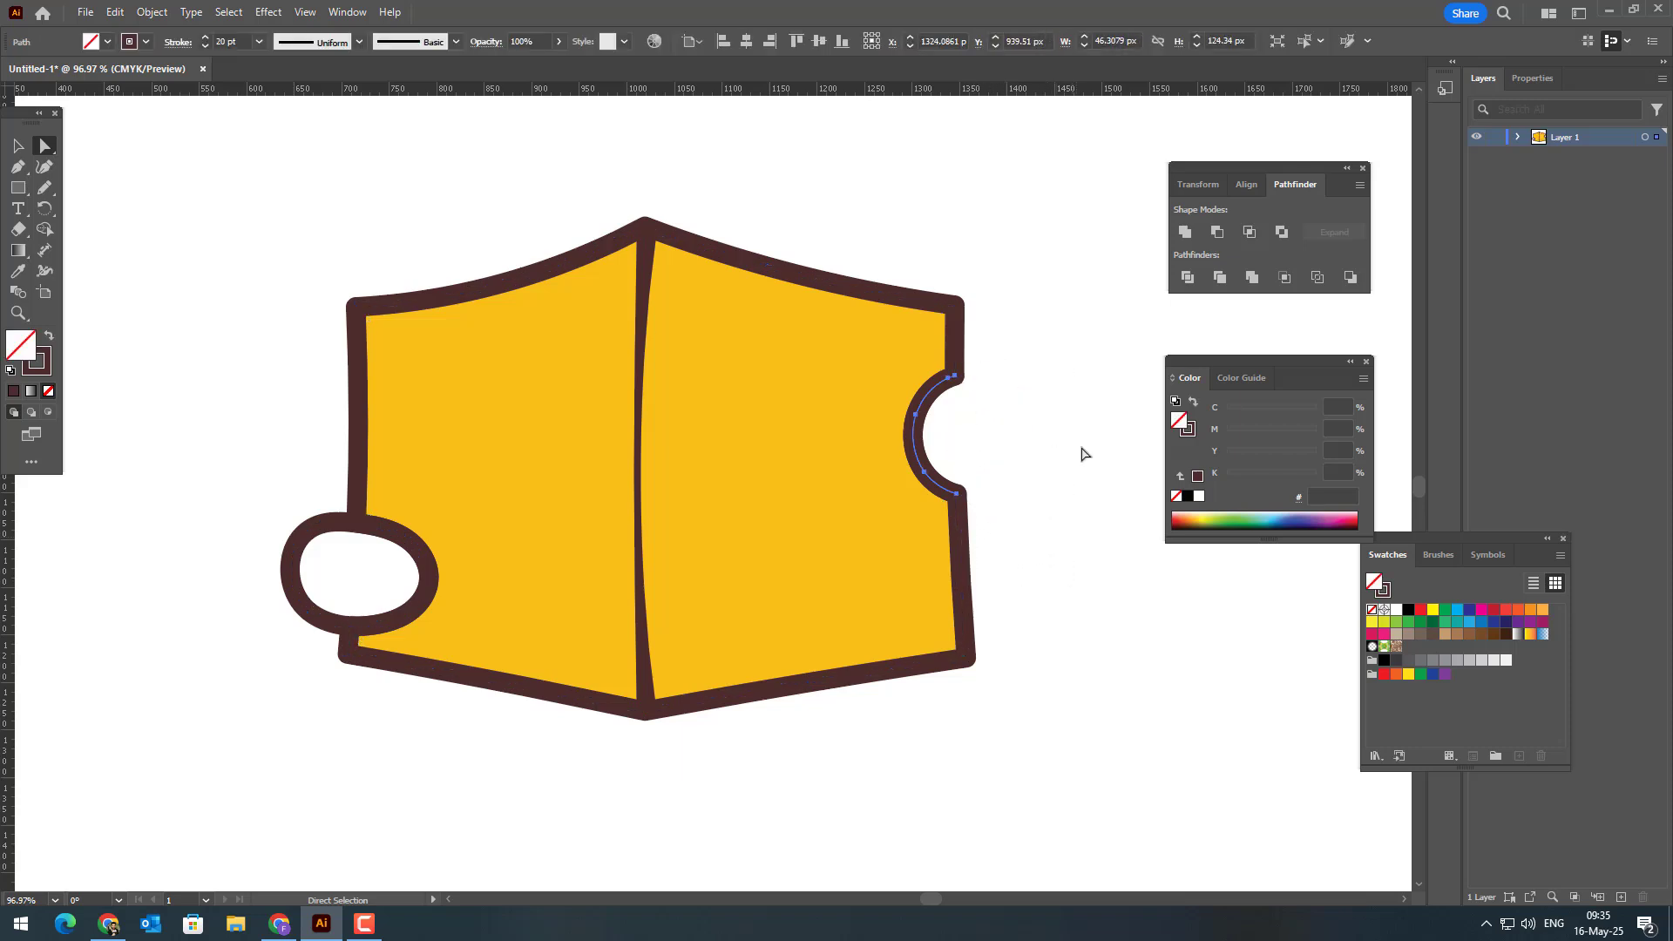
drag(215, 465, 331, 672)
key(Delete)
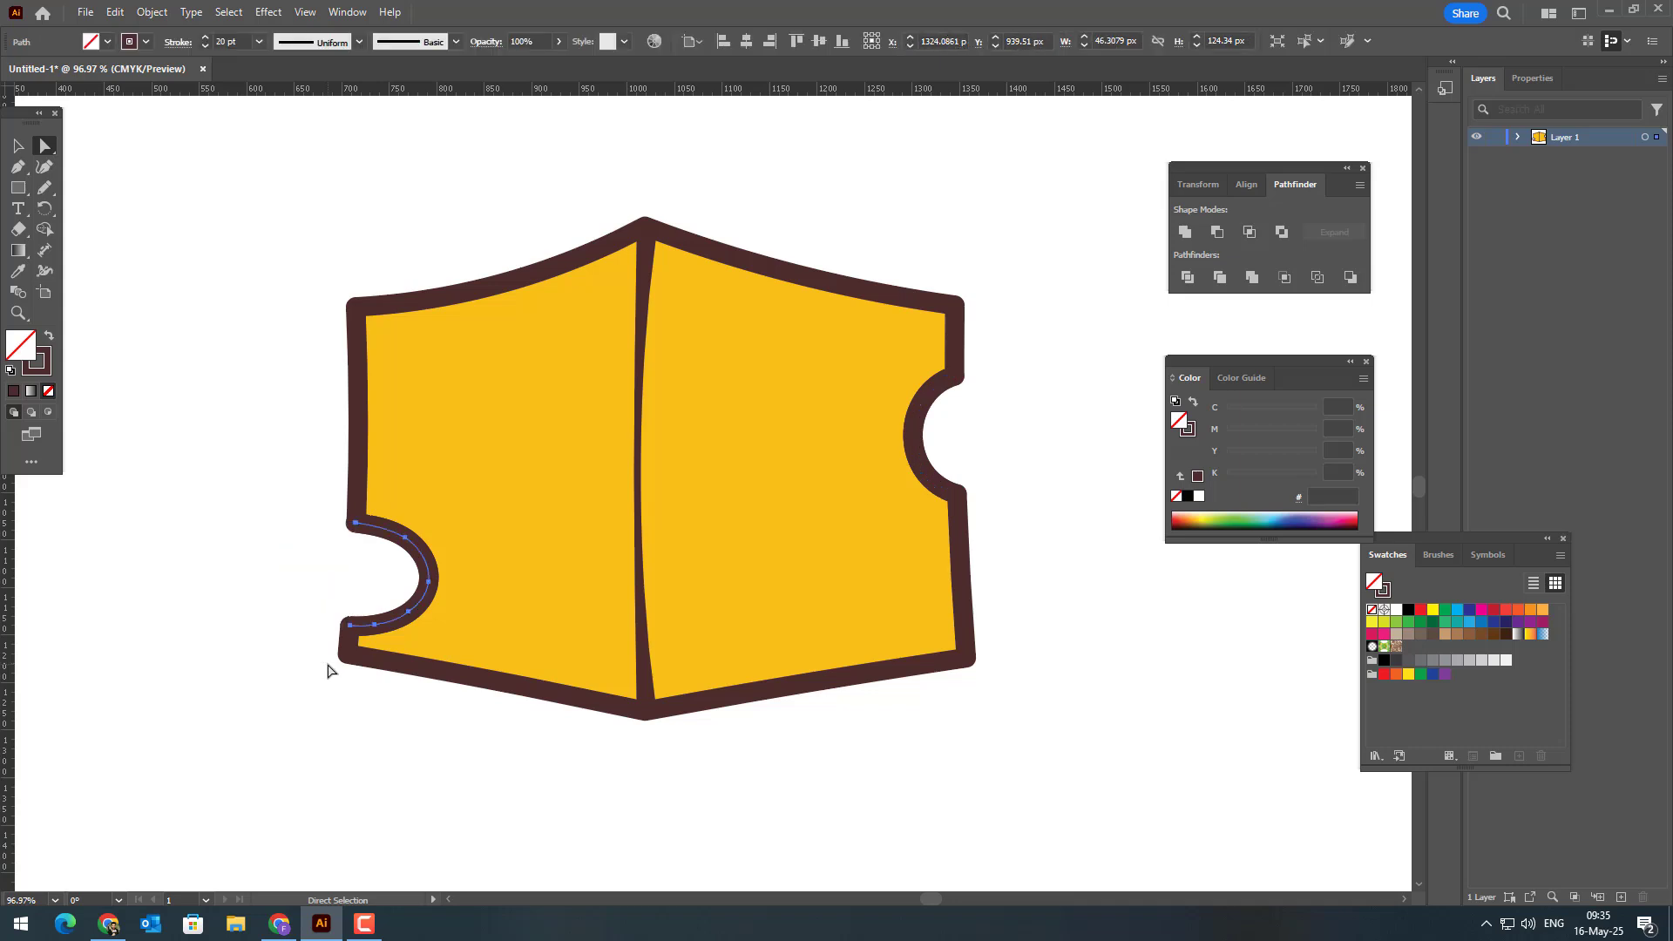
click(321, 695)
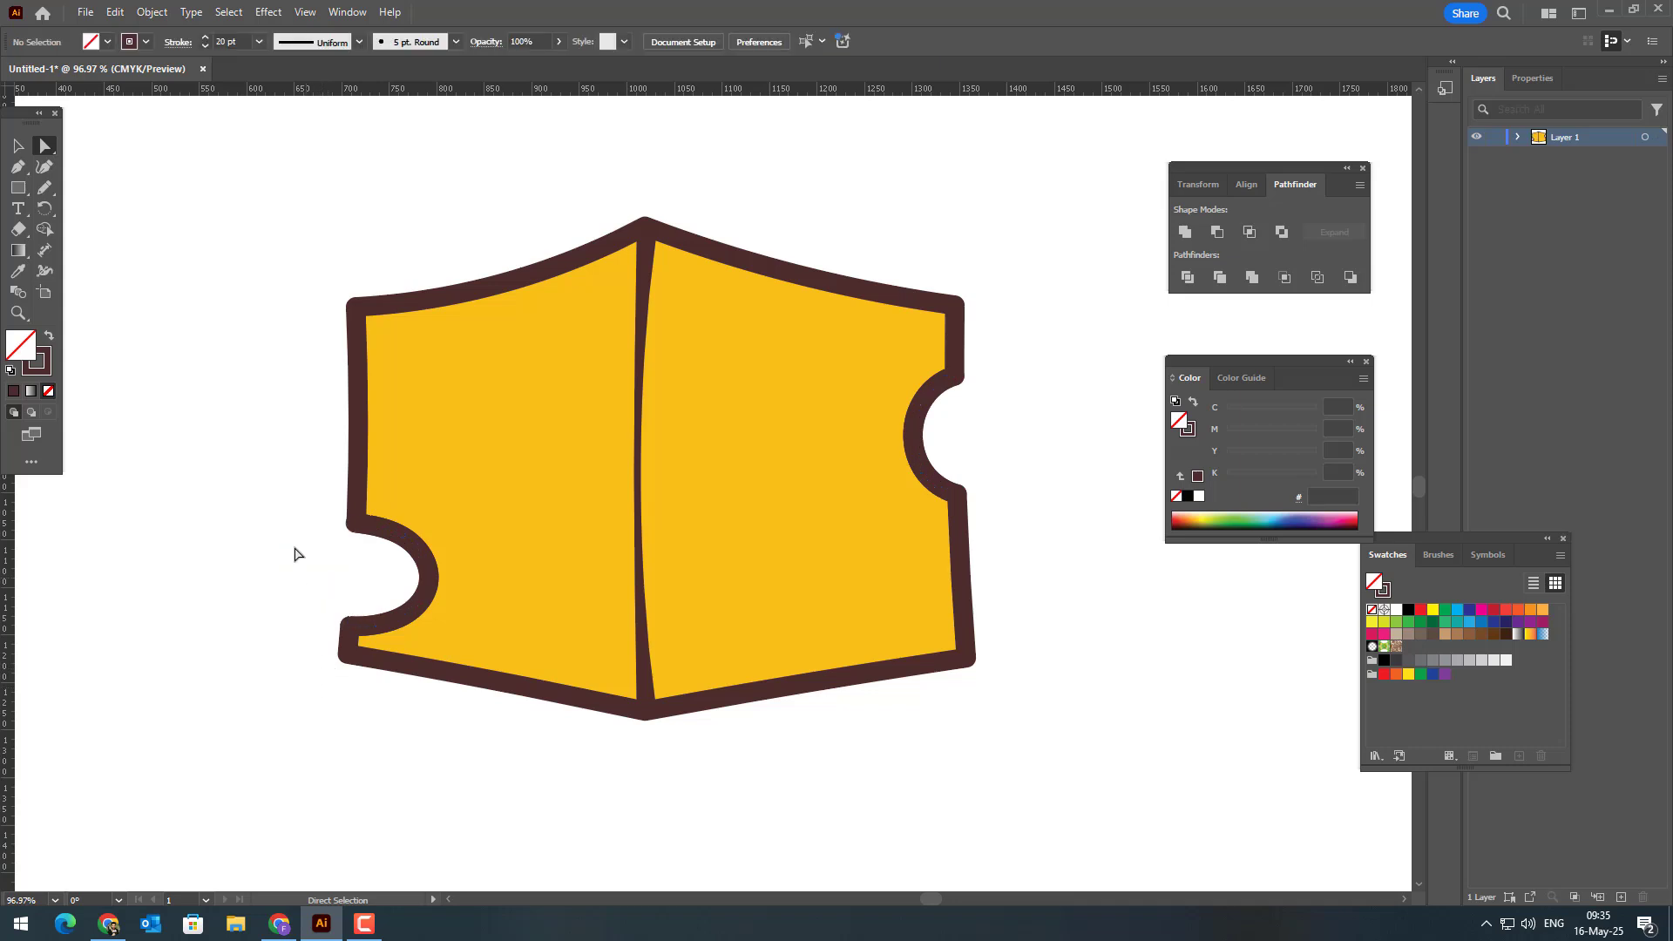
Step: Draw three freehand holes on the right face: about 70 × 79 px near the notch, about 66 × 51 px near the bottom, and one upper left
click(44, 187)
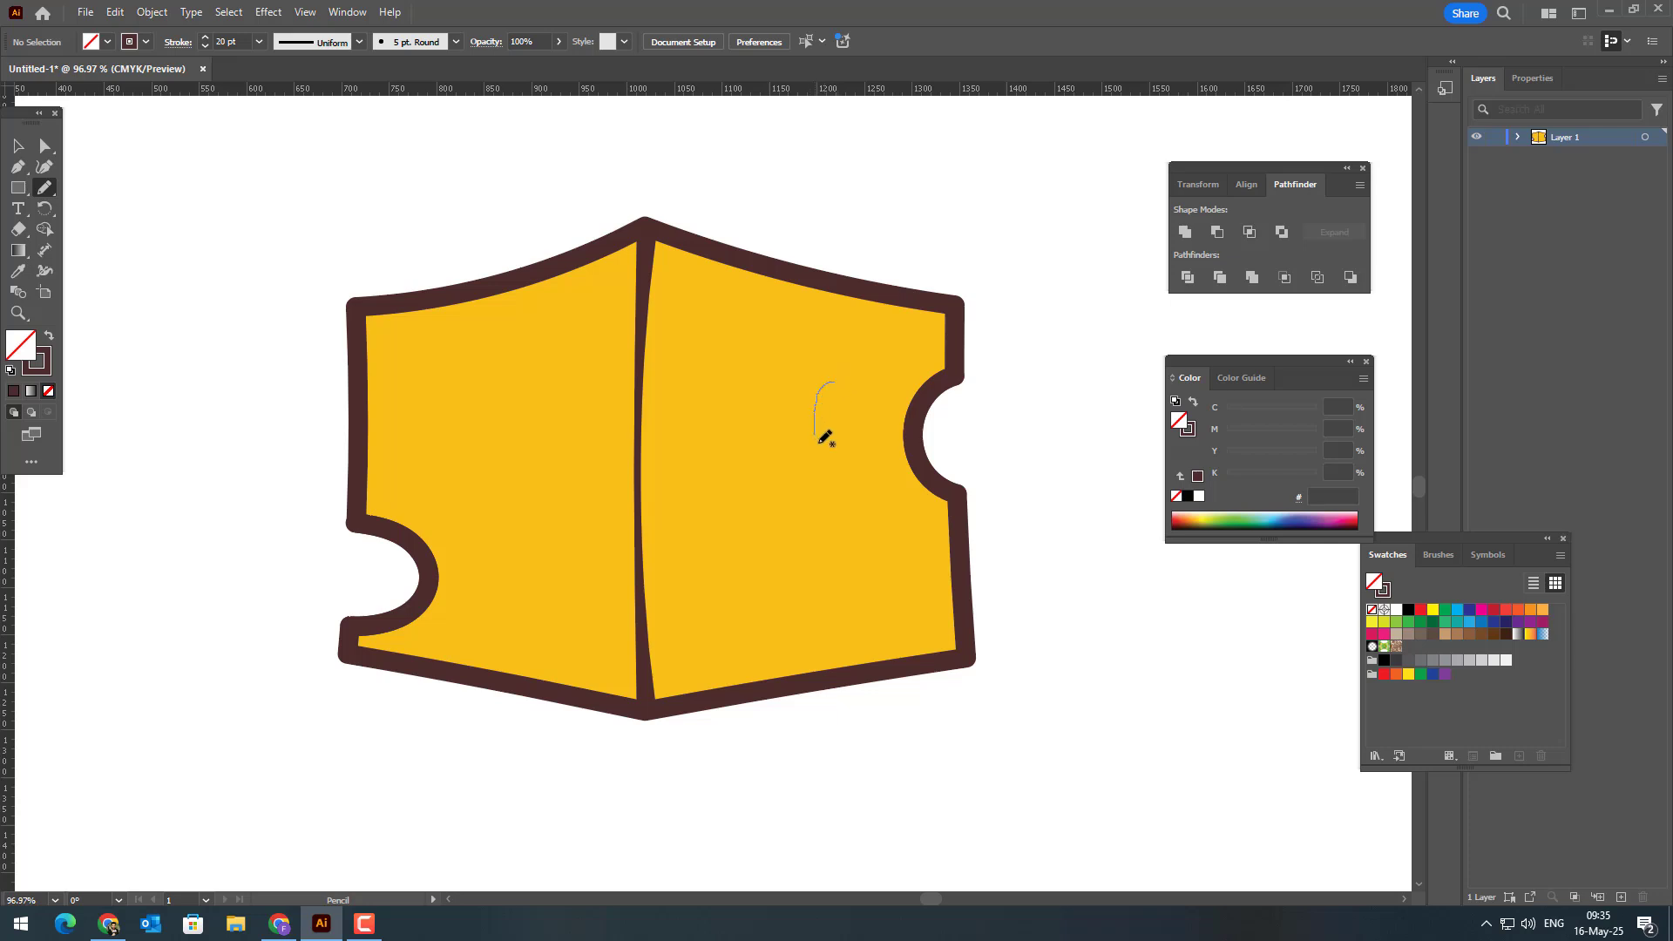
drag(841, 380, 830, 380)
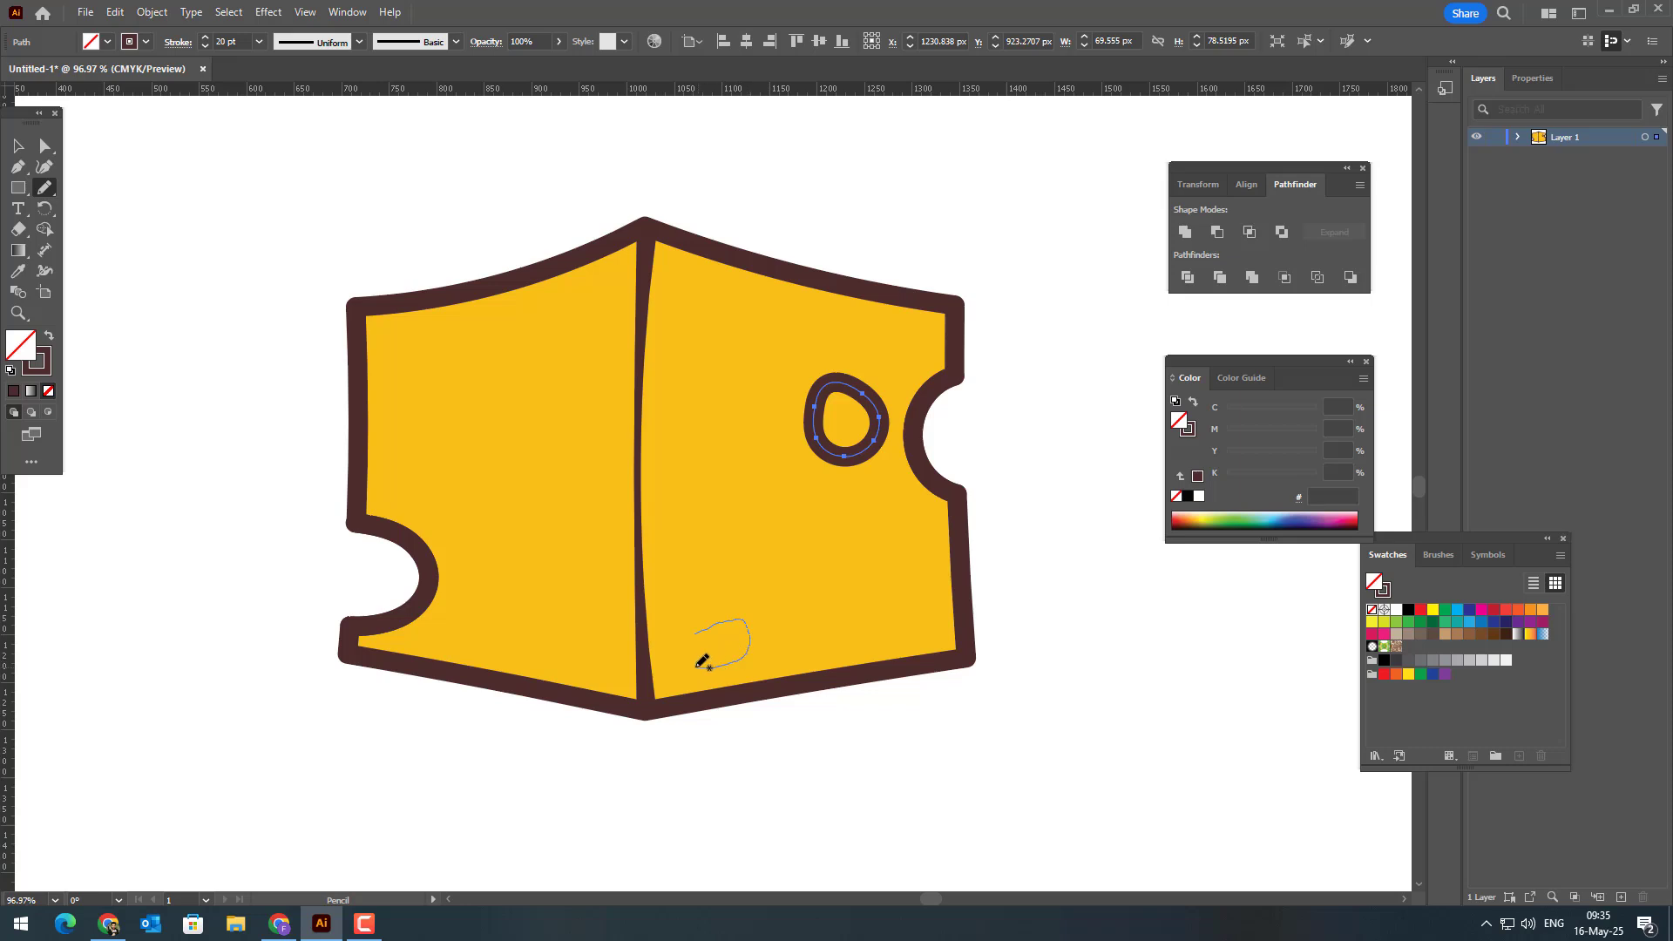
drag(694, 635, 696, 633)
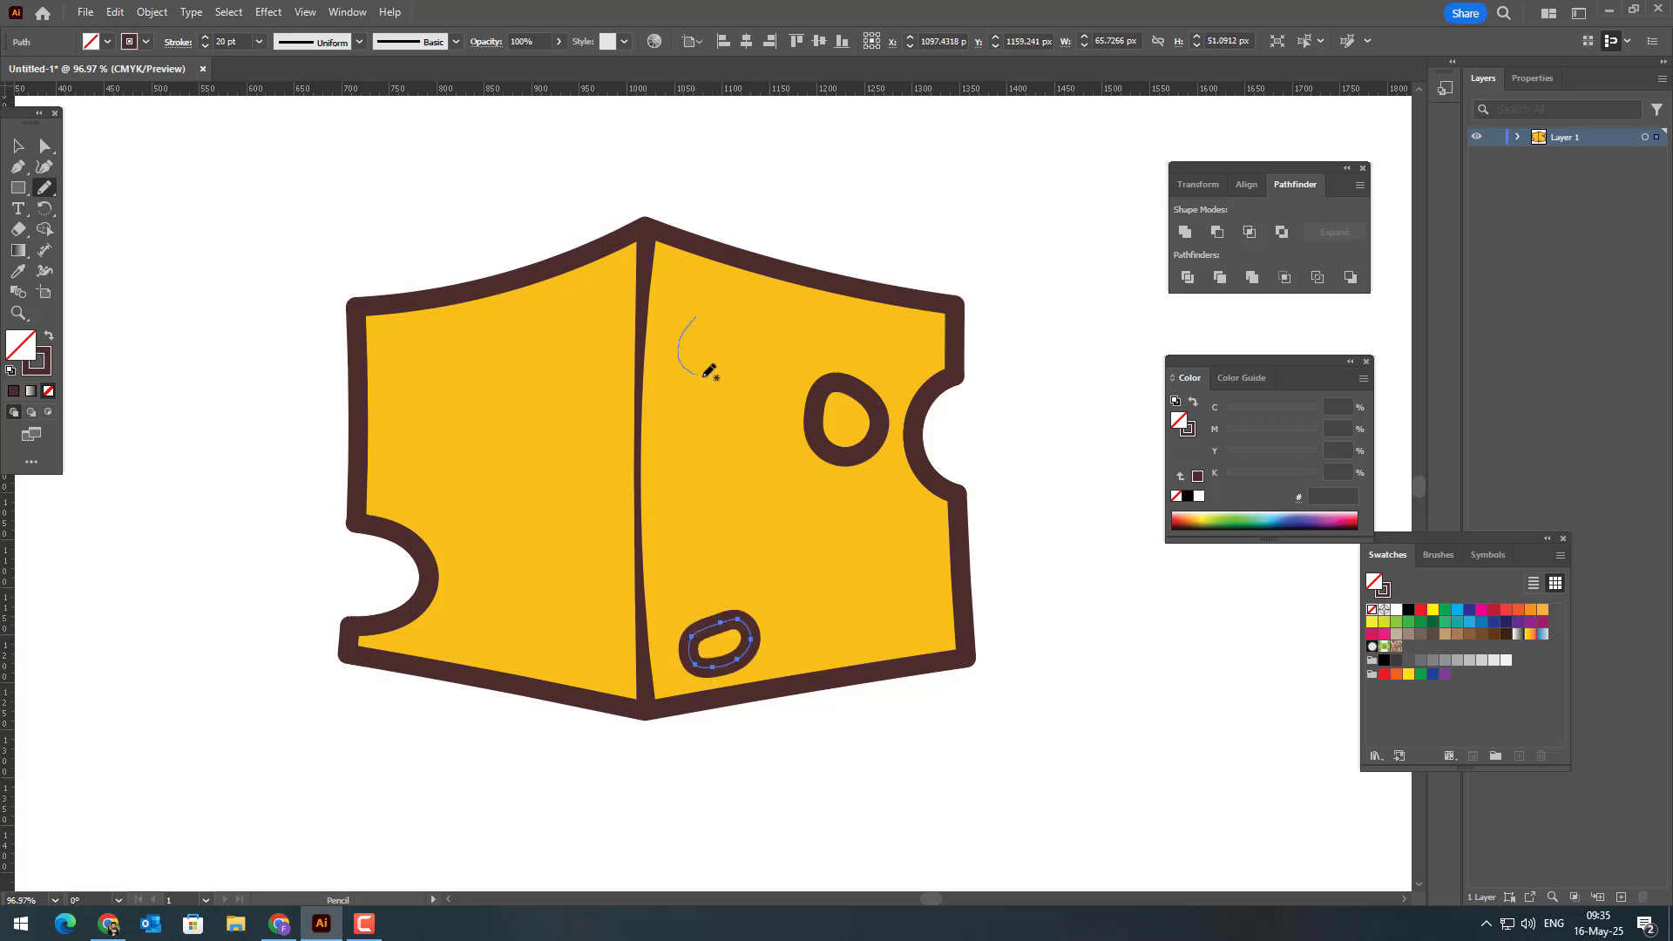
drag(705, 316, 711, 317)
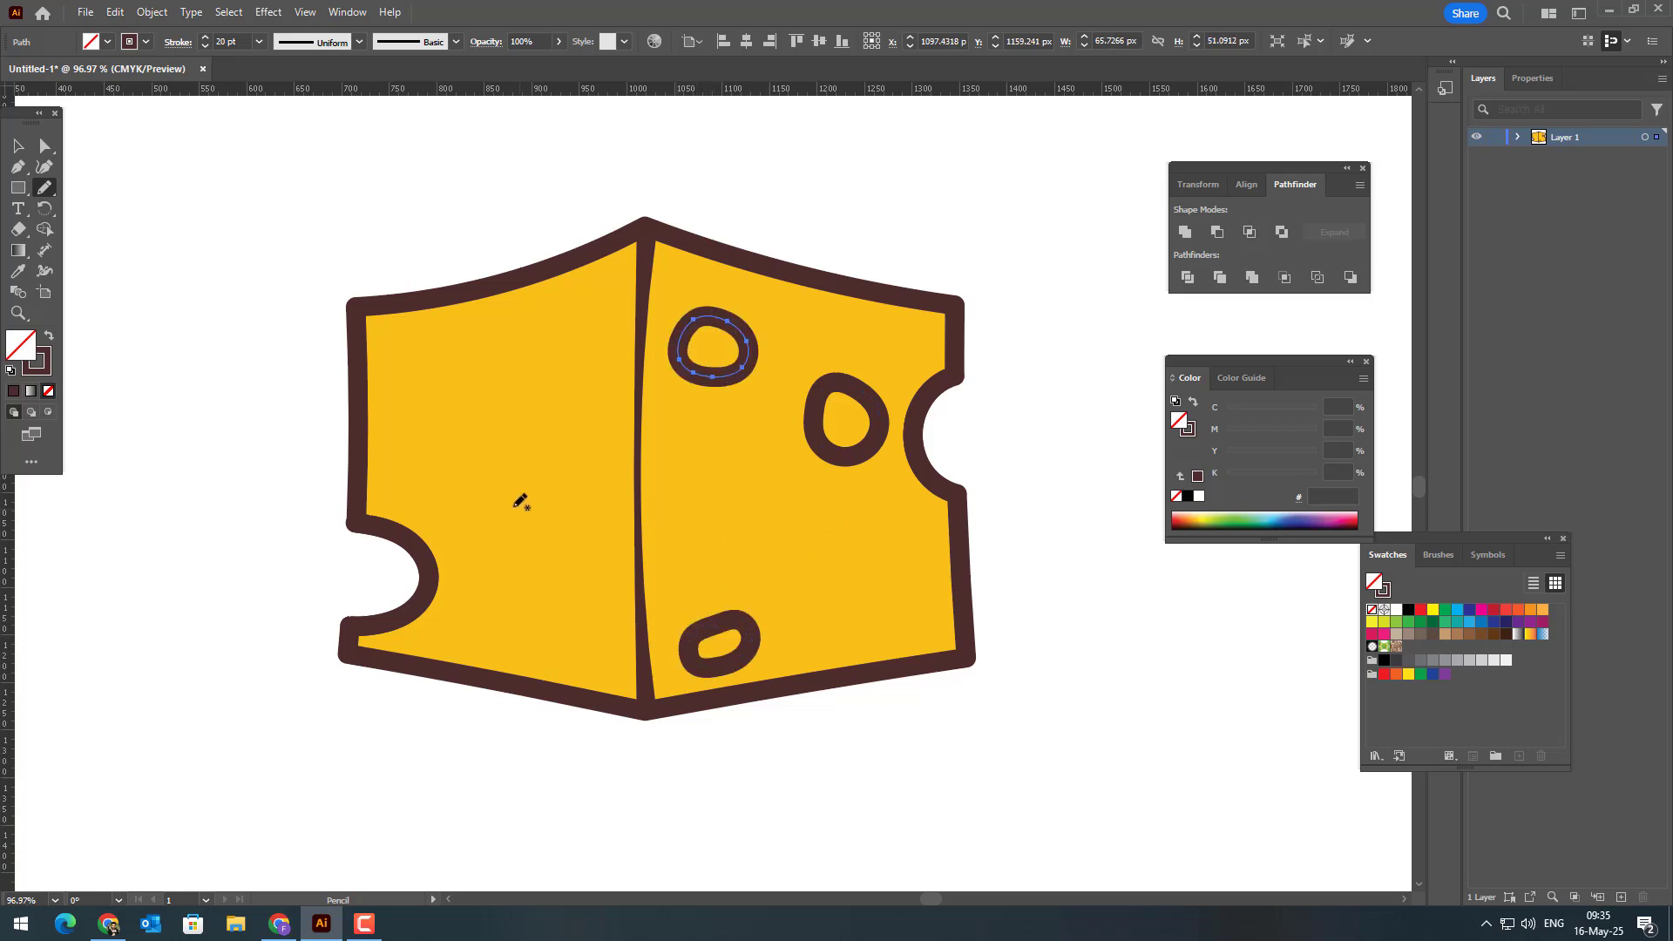
Step: Draw five more freehand holes: one about 87 × 86 px across the centre line and four of varied sizes on the left face
mouse_move(507, 502)
mouse_down()
mouse_move(552, 483)
mouse_move(568, 528)
mouse_move(534, 542)
mouse_move(507, 501)
mouse_up()
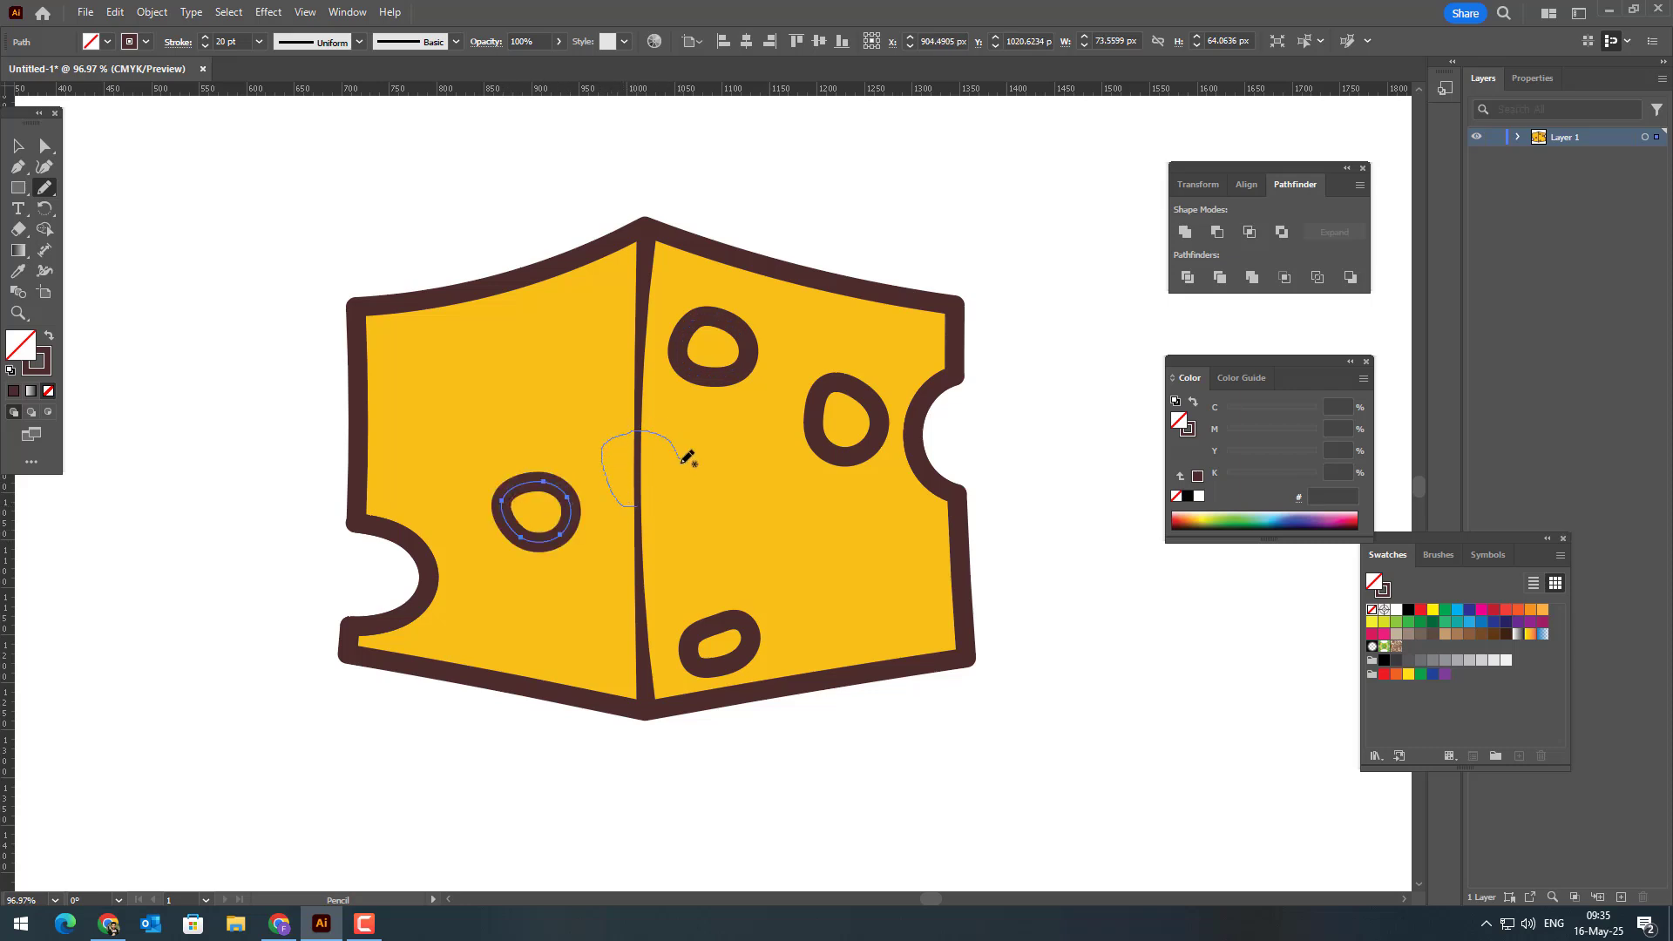
drag(662, 506, 646, 503)
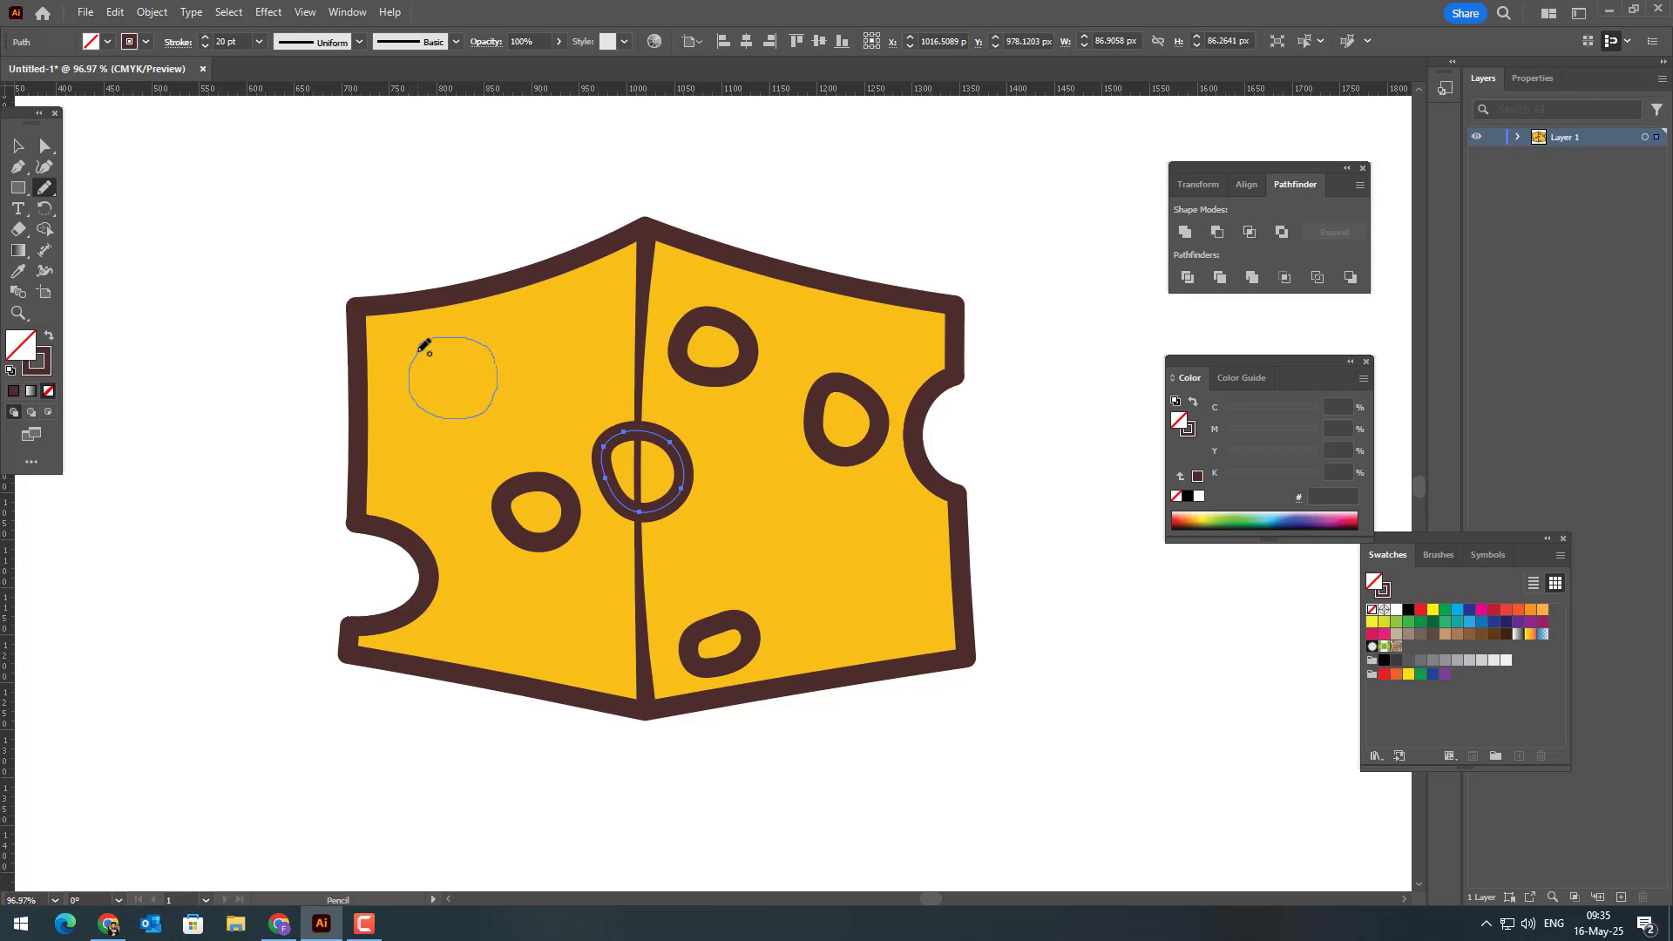
drag(421, 350, 423, 347)
mouse_move(597, 320)
mouse_down()
mouse_move(579, 342)
mouse_move(600, 319)
mouse_up()
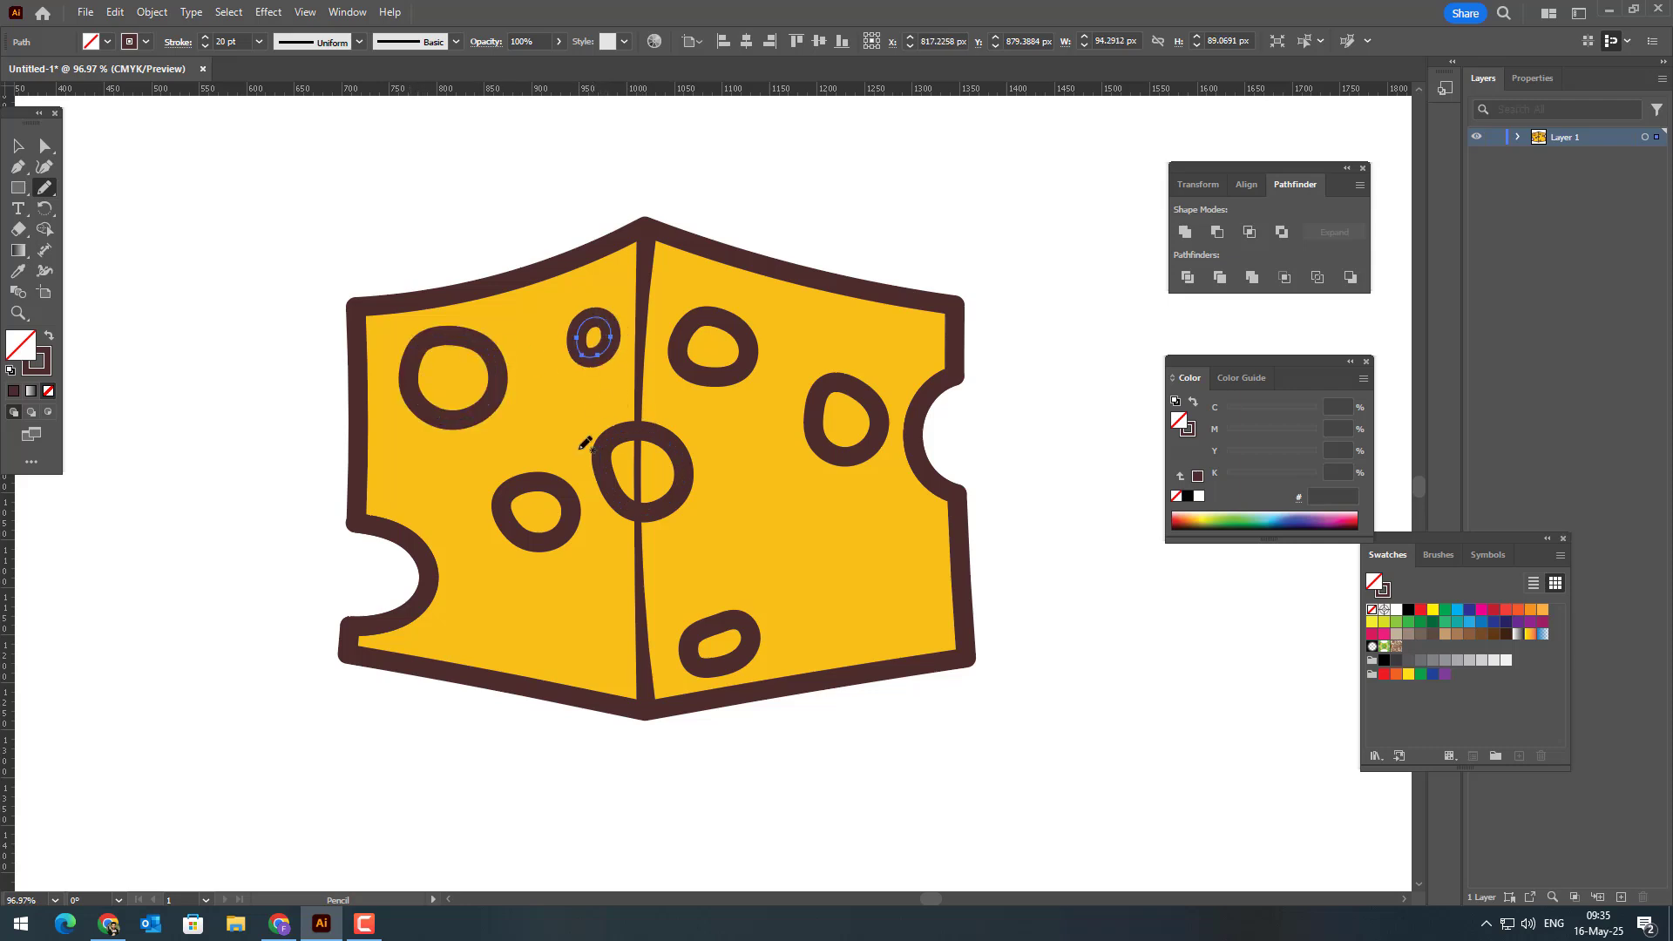
mouse_move(492, 647)
mouse_down()
mouse_move(544, 645)
mouse_move(497, 646)
mouse_up()
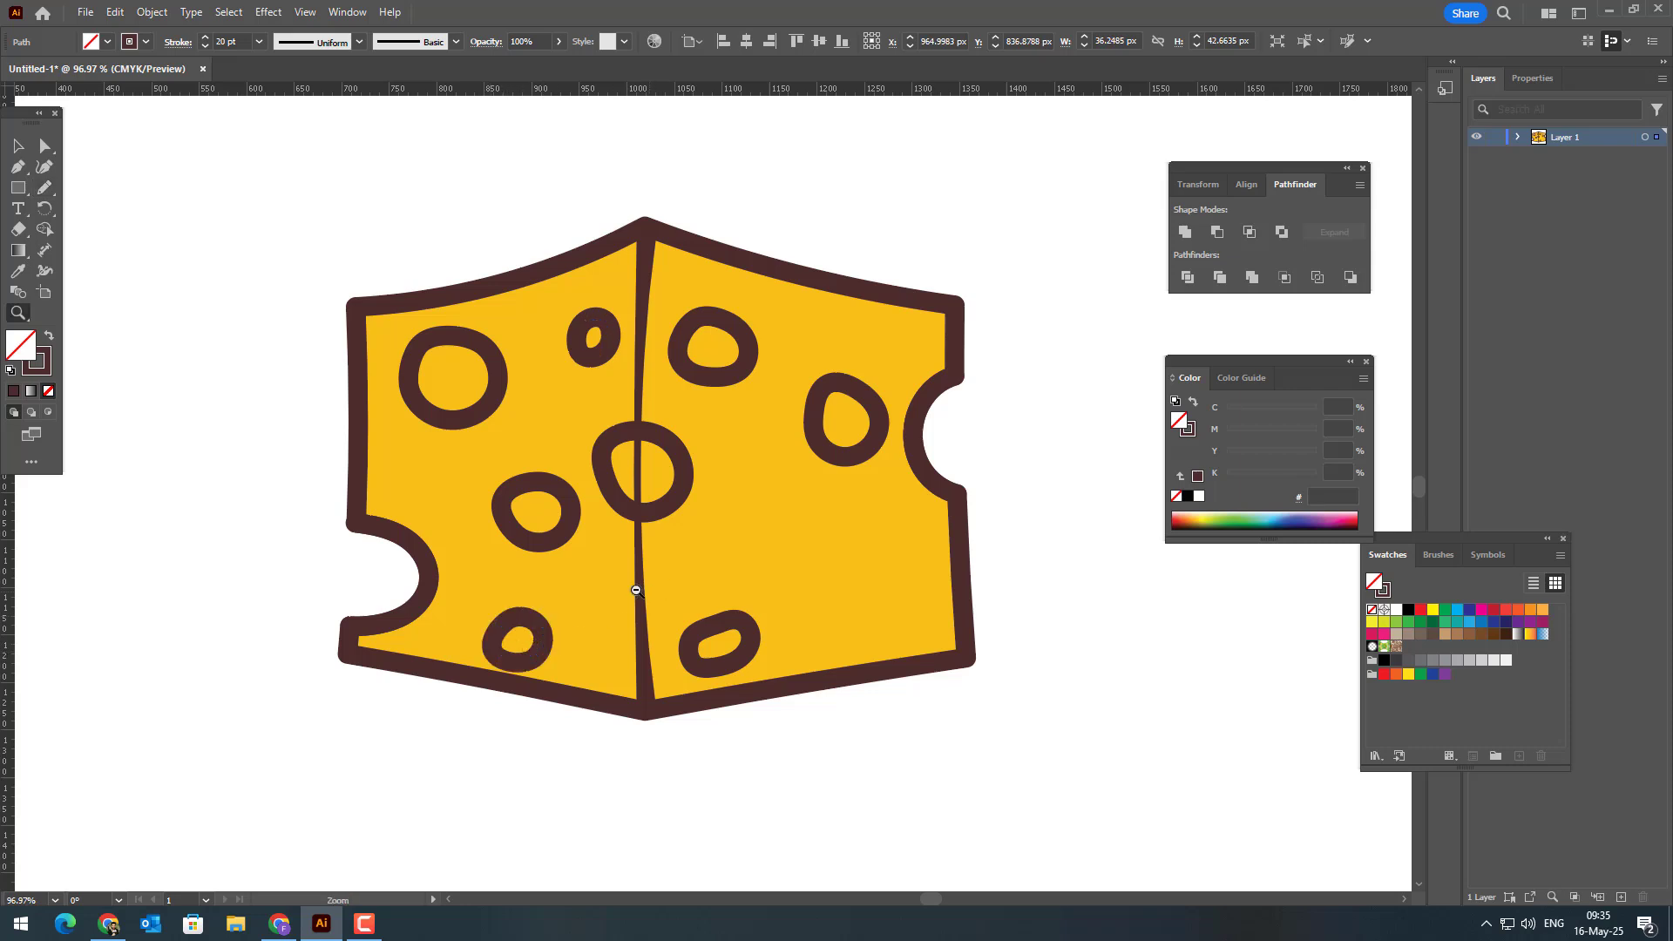
Step: Select all eight holes and swap their fill and stroke so they become solid dark brown shapes without outlines
scroll(645, 584, down, 2)
click(16, 146)
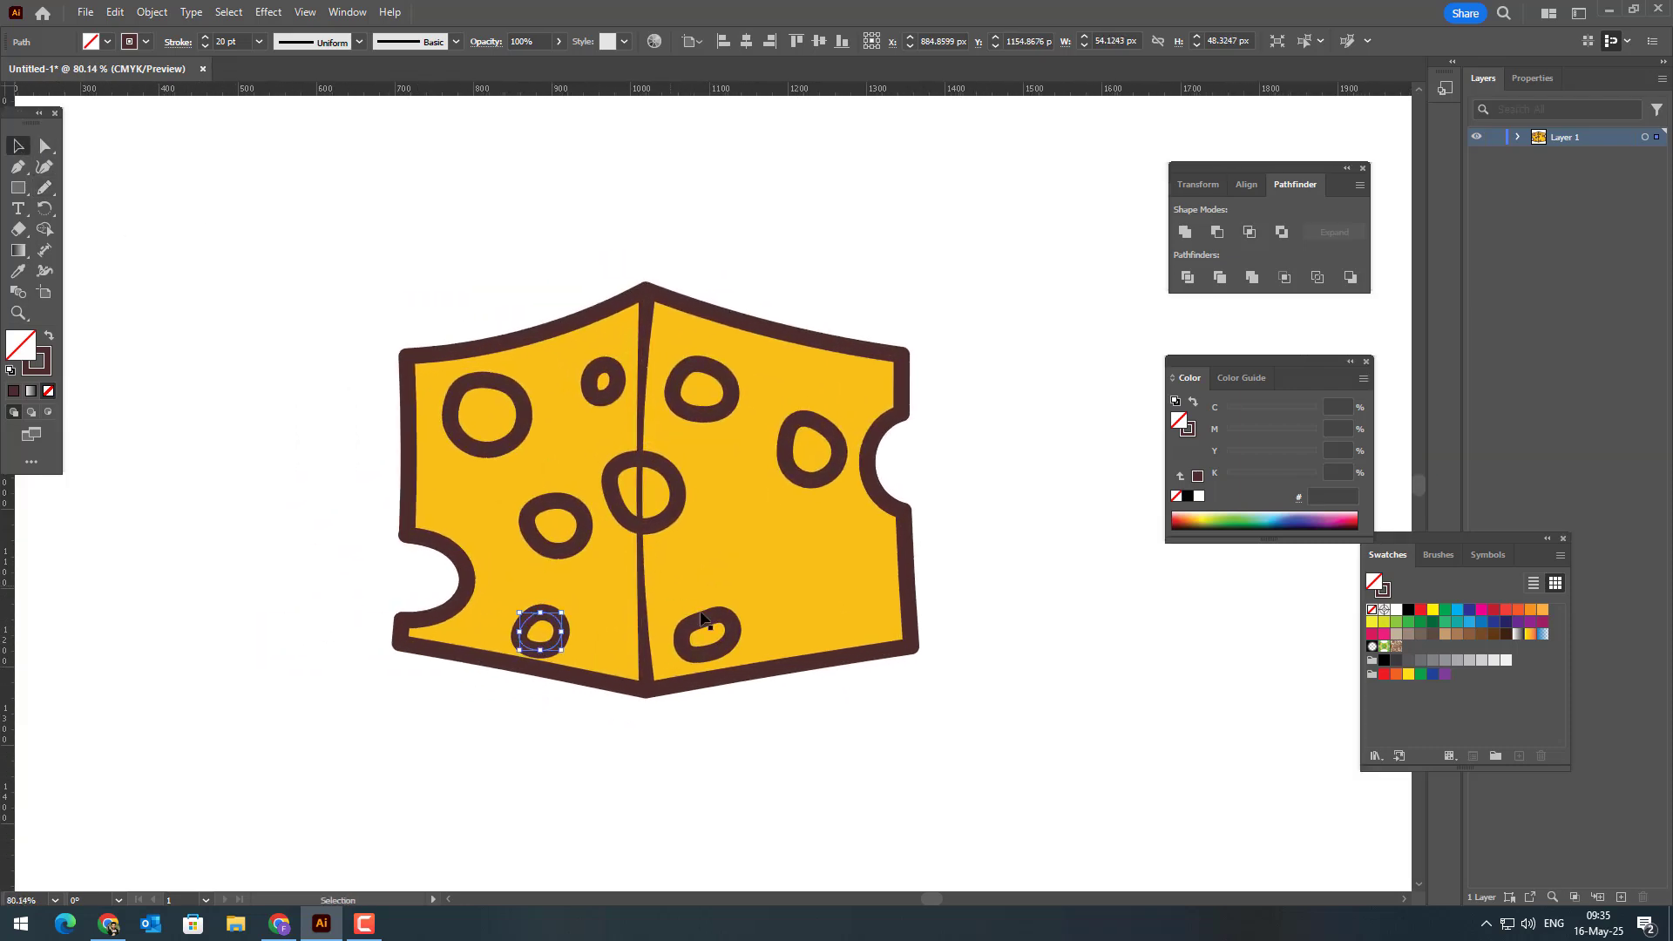
shift+click(737, 643)
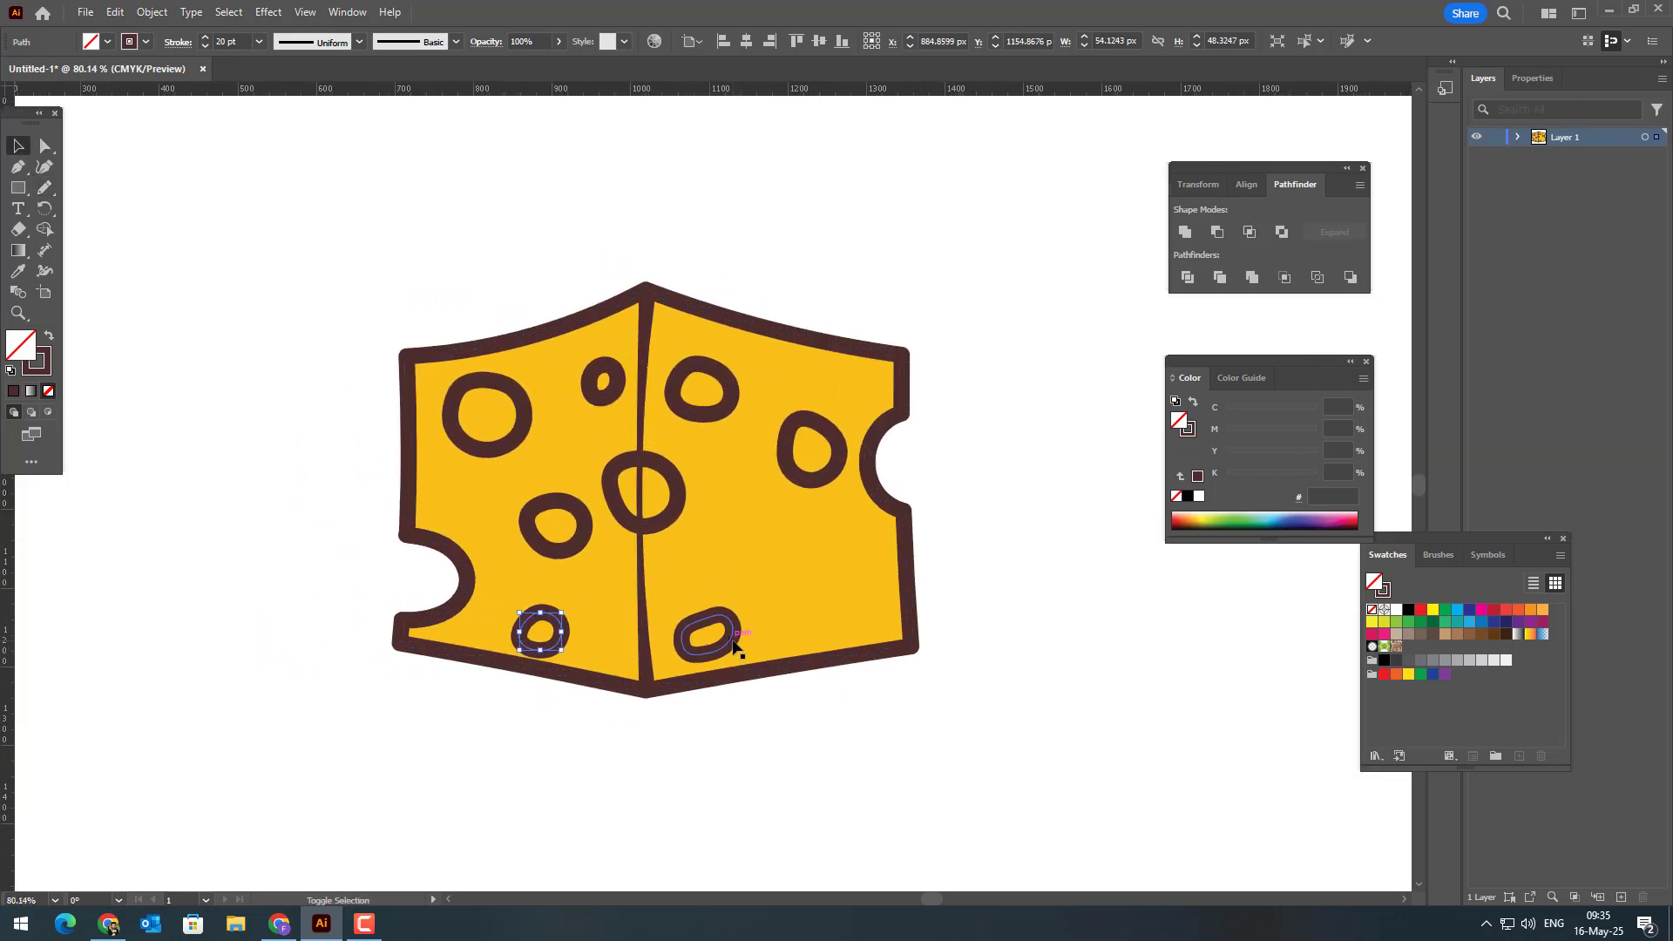
shift+click(676, 519)
shift+click(560, 558)
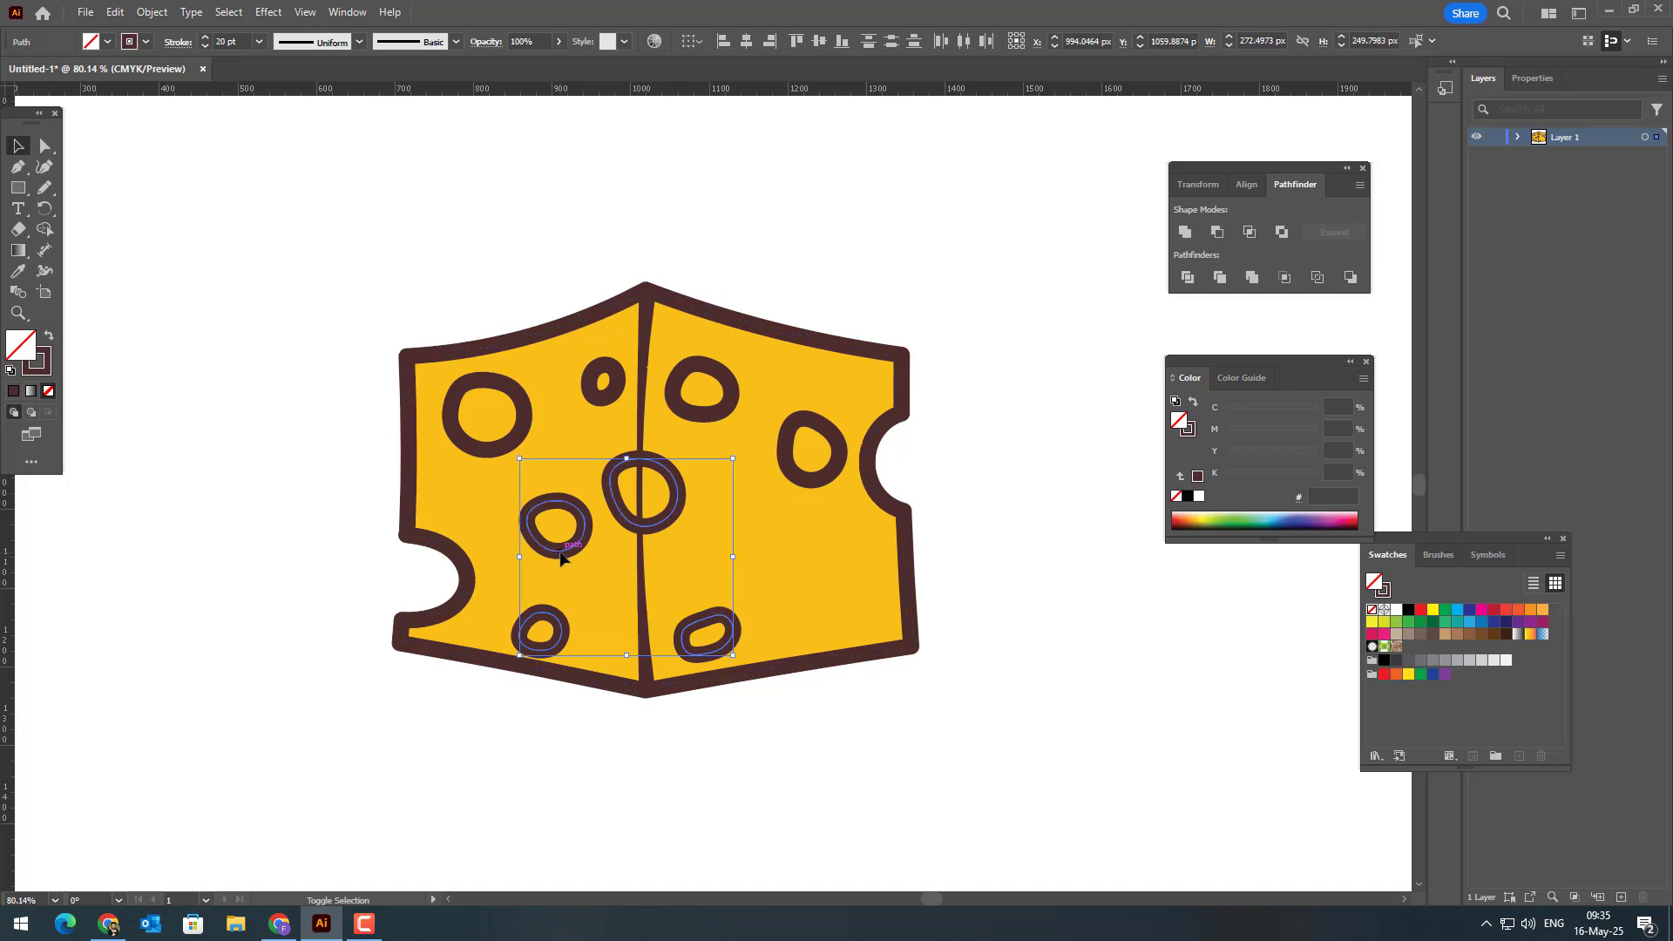
shift+click(516, 440)
shift+click(616, 383)
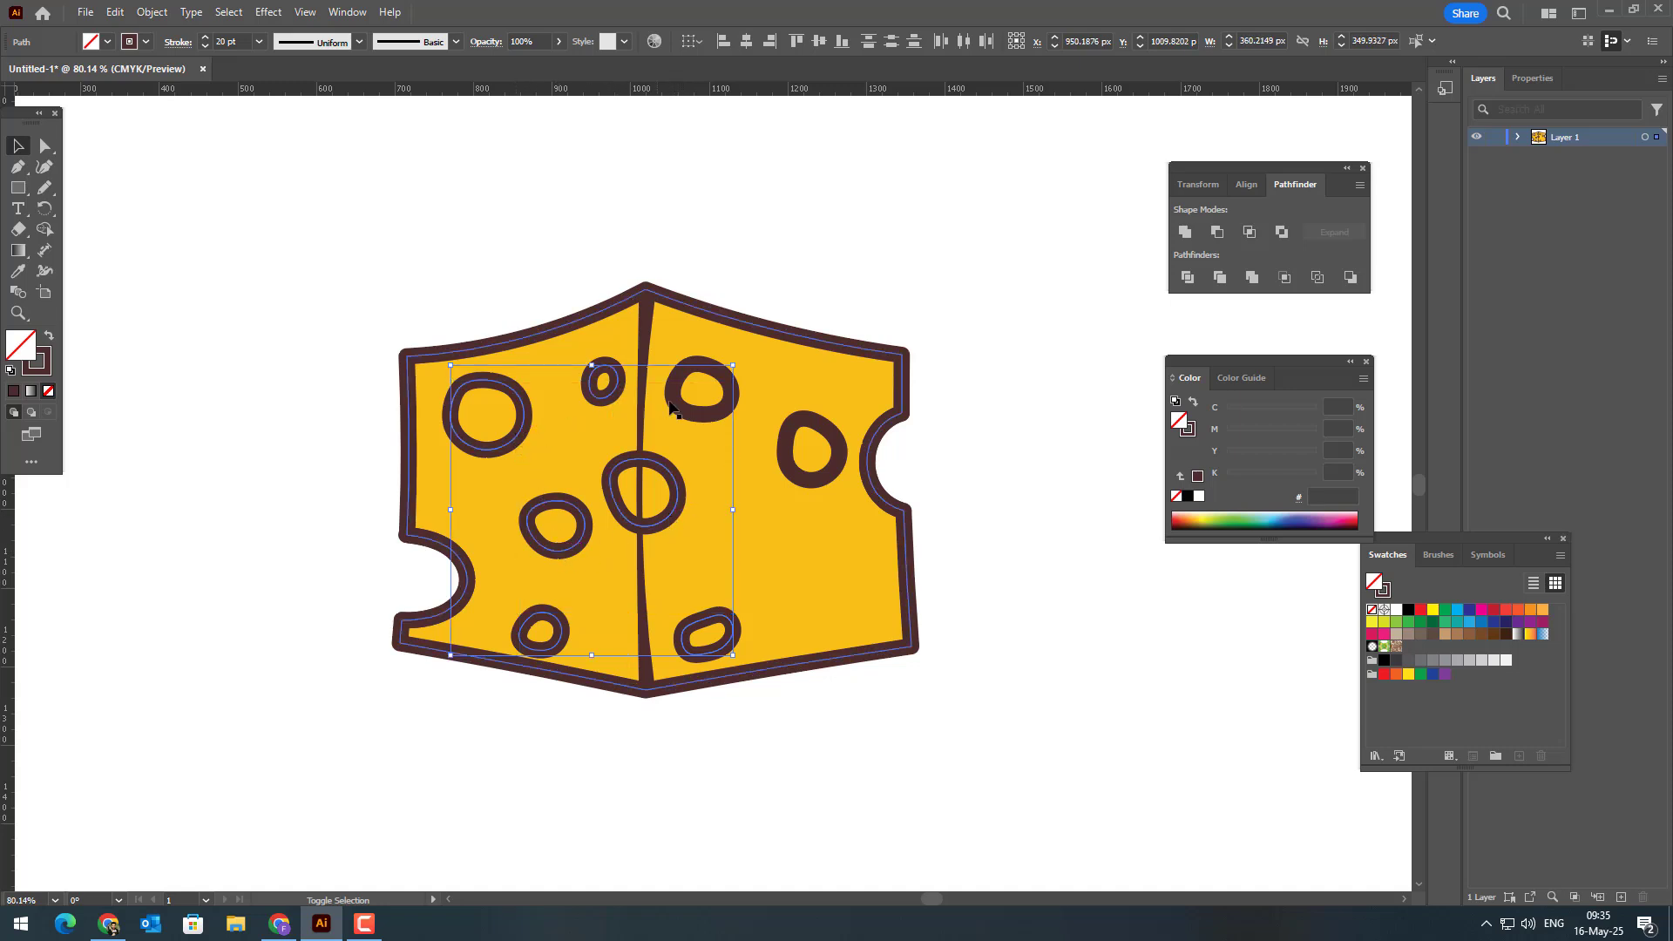
shift+click(673, 410)
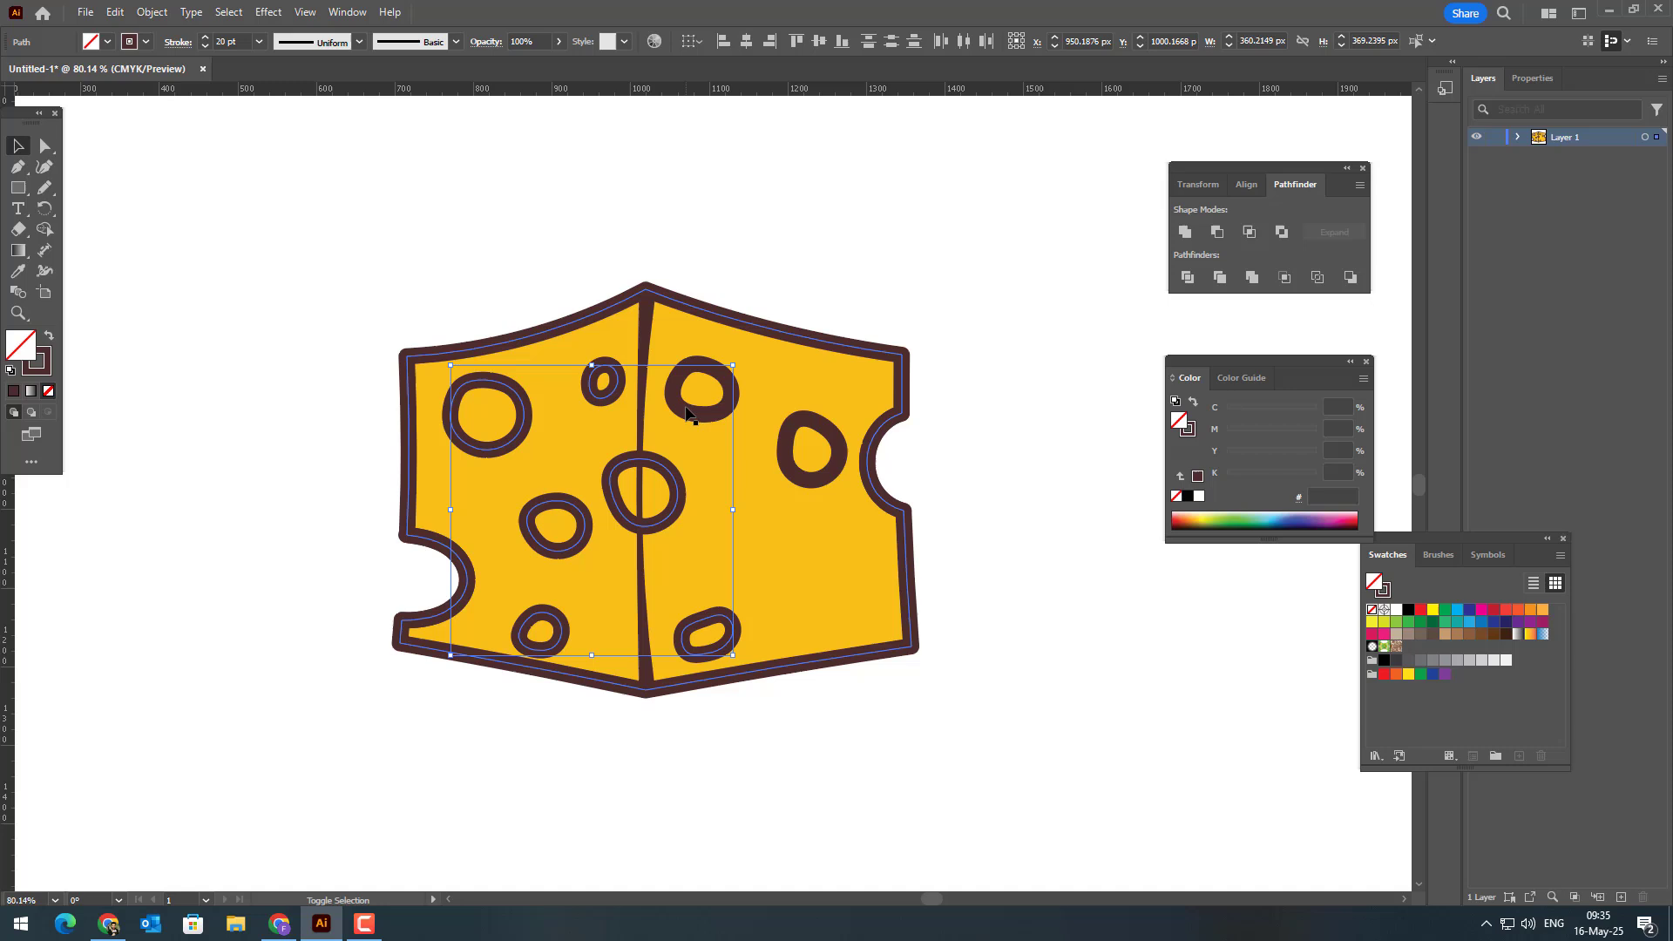
shift+click(839, 475)
click(49, 337)
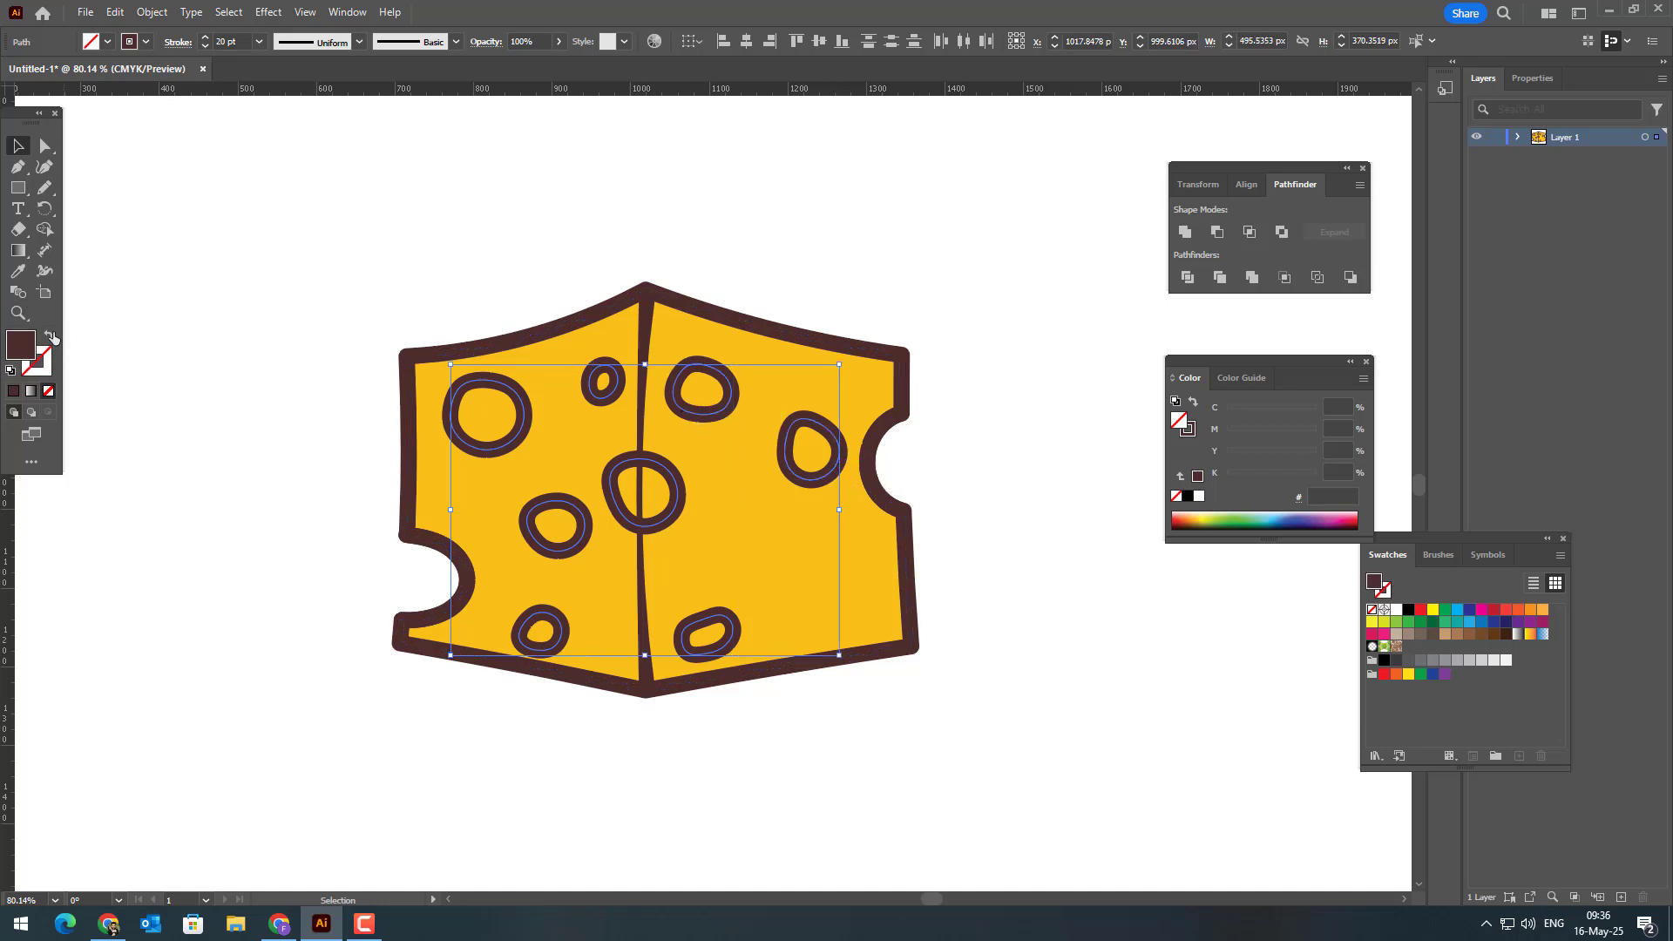
click(875, 752)
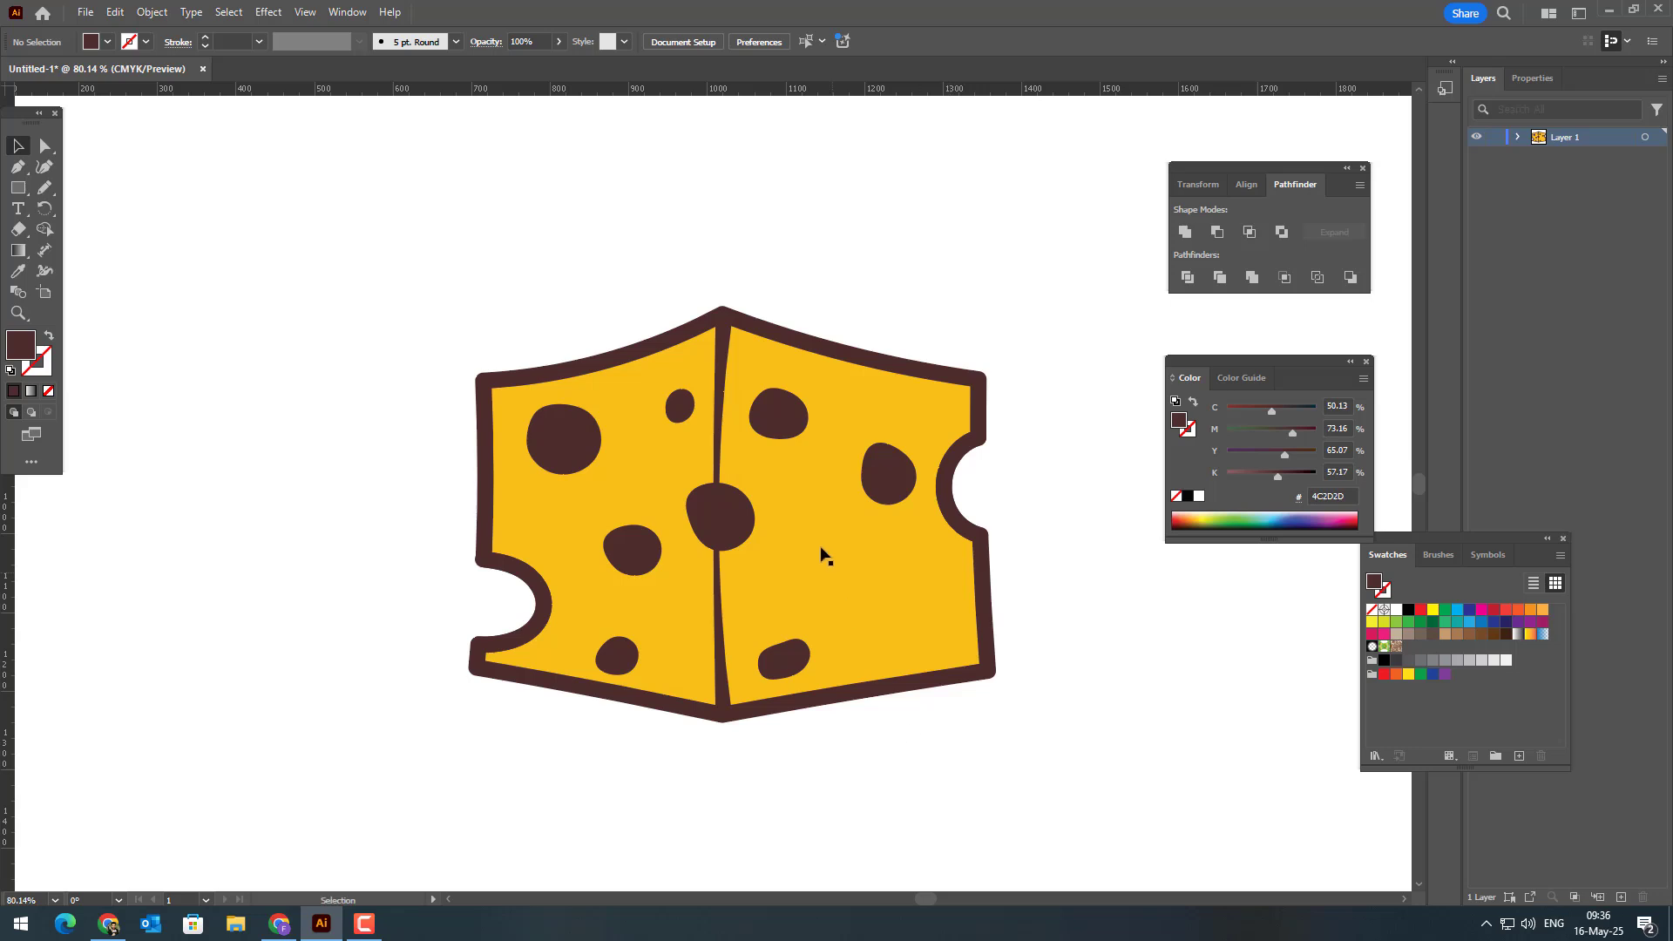
Step: Set the cheese body to Draw Inside and draw a closed freehand shape about 428 × 598 px covering the whole left face
click(787, 536)
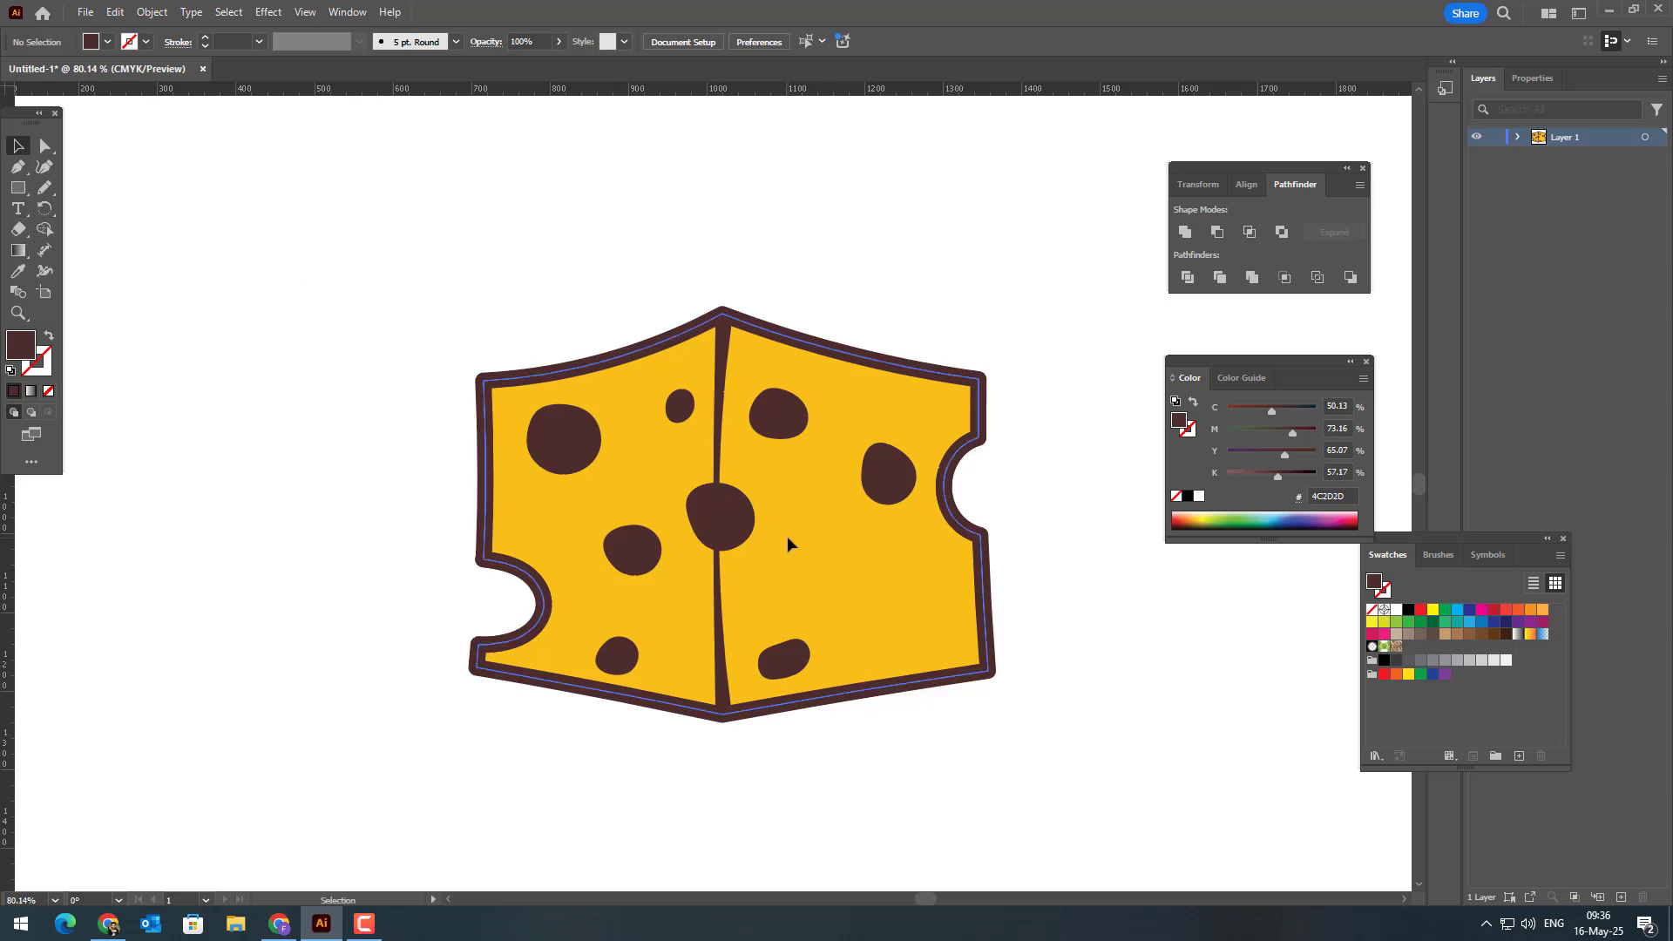
click(51, 415)
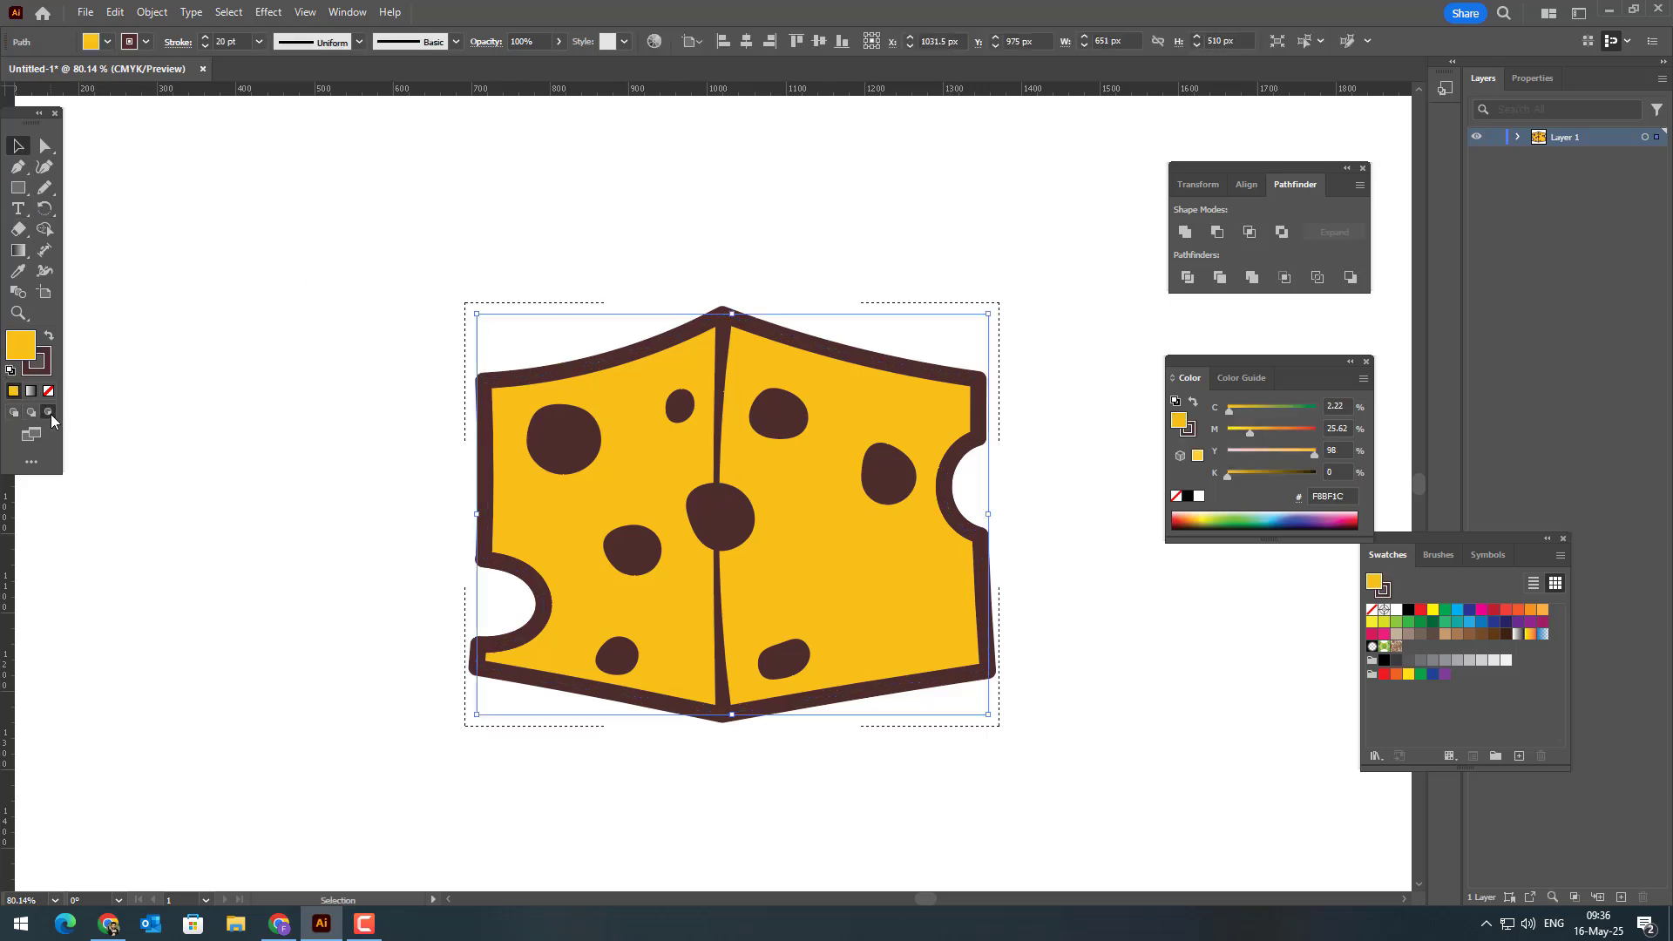
click(45, 187)
mouse_move(471, 357)
mouse_down()
mouse_move(538, 359)
mouse_move(734, 298)
mouse_up()
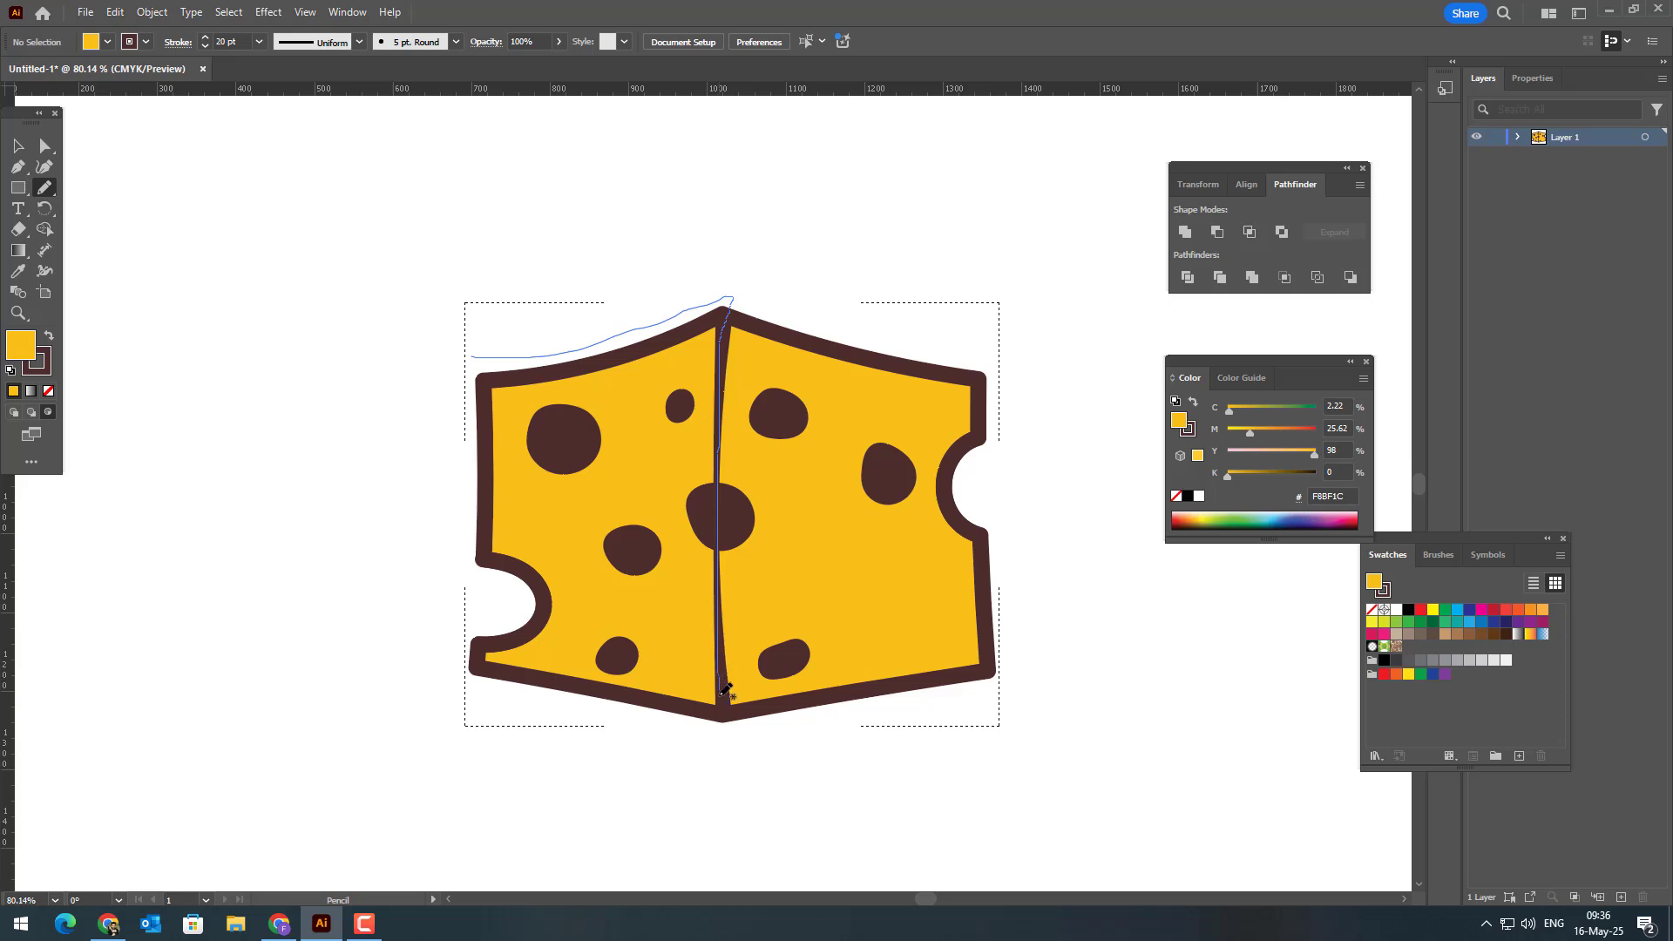
mouse_move(726, 690)
mouse_down()
mouse_move(624, 764)
mouse_move(496, 746)
mouse_move(395, 526)
mouse_move(475, 356)
mouse_up()
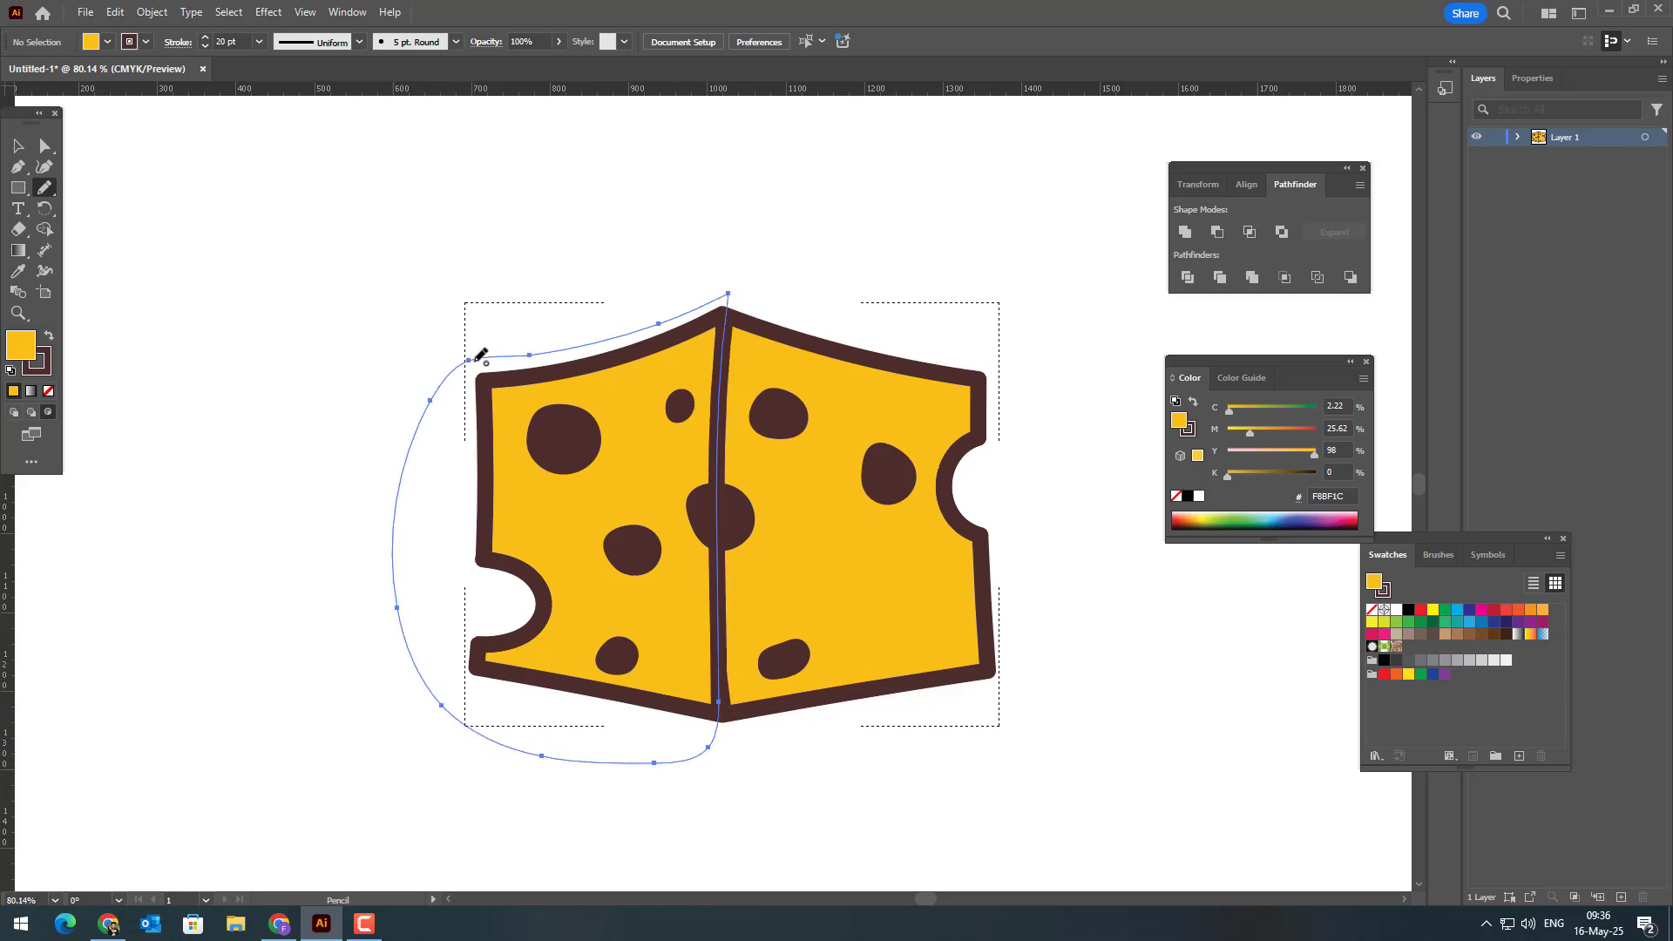
Step: Fill the shape over the left face with orange FFA008, without a stroke, and deselect it
click(49, 337)
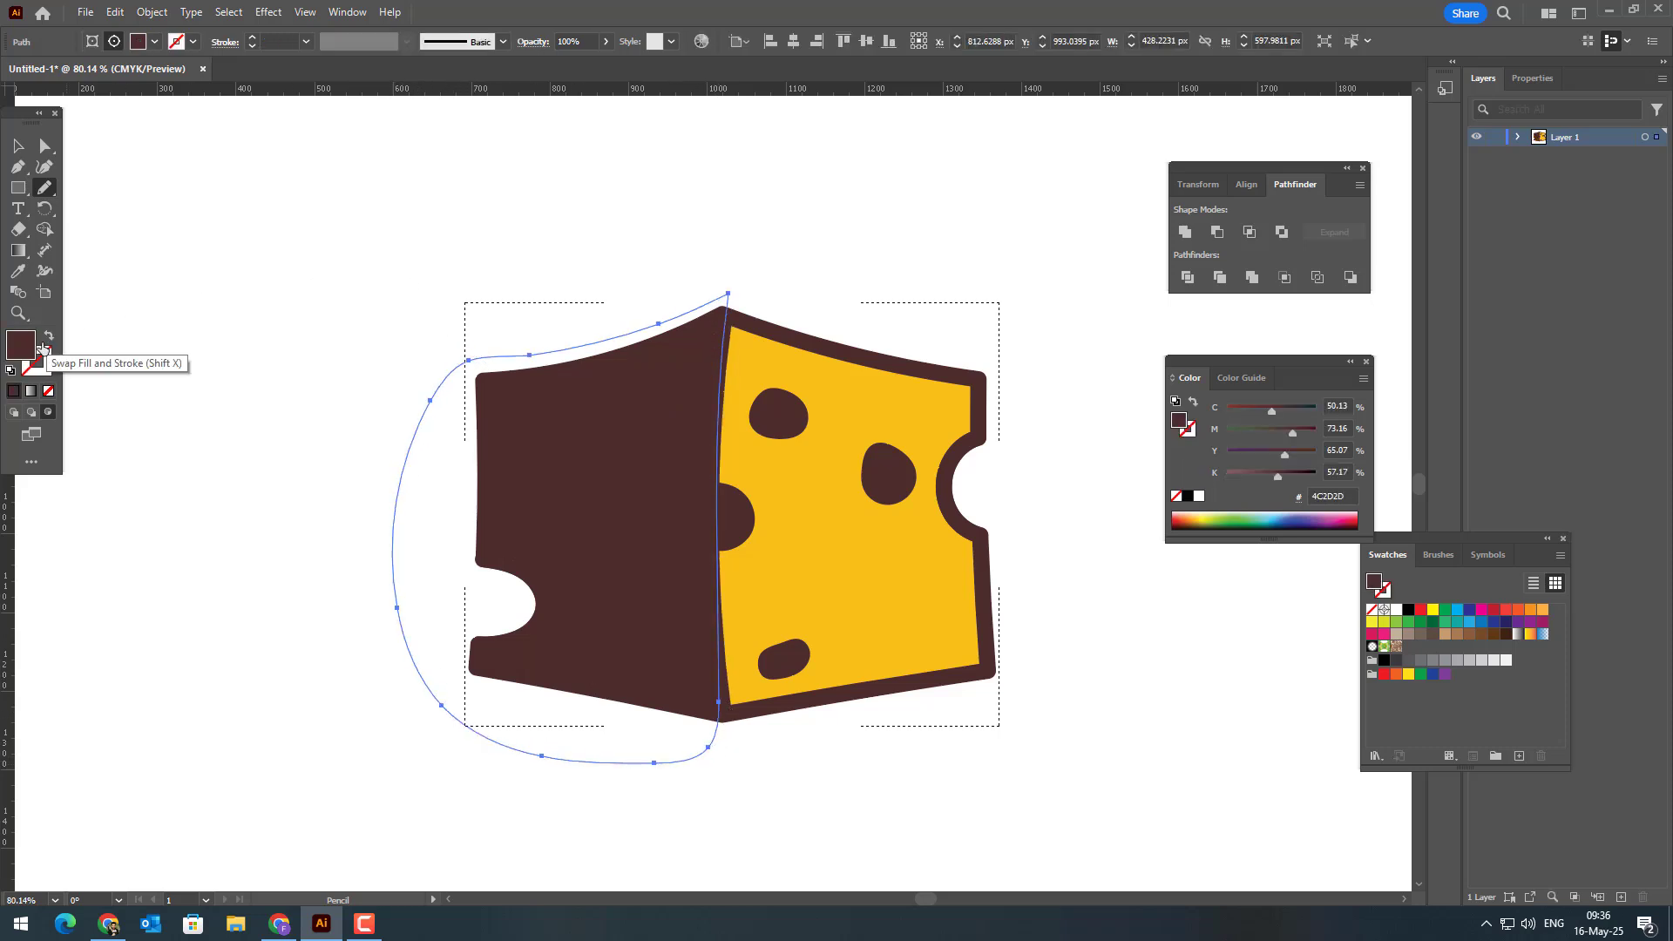
double_click(20, 344)
click(1351, 332)
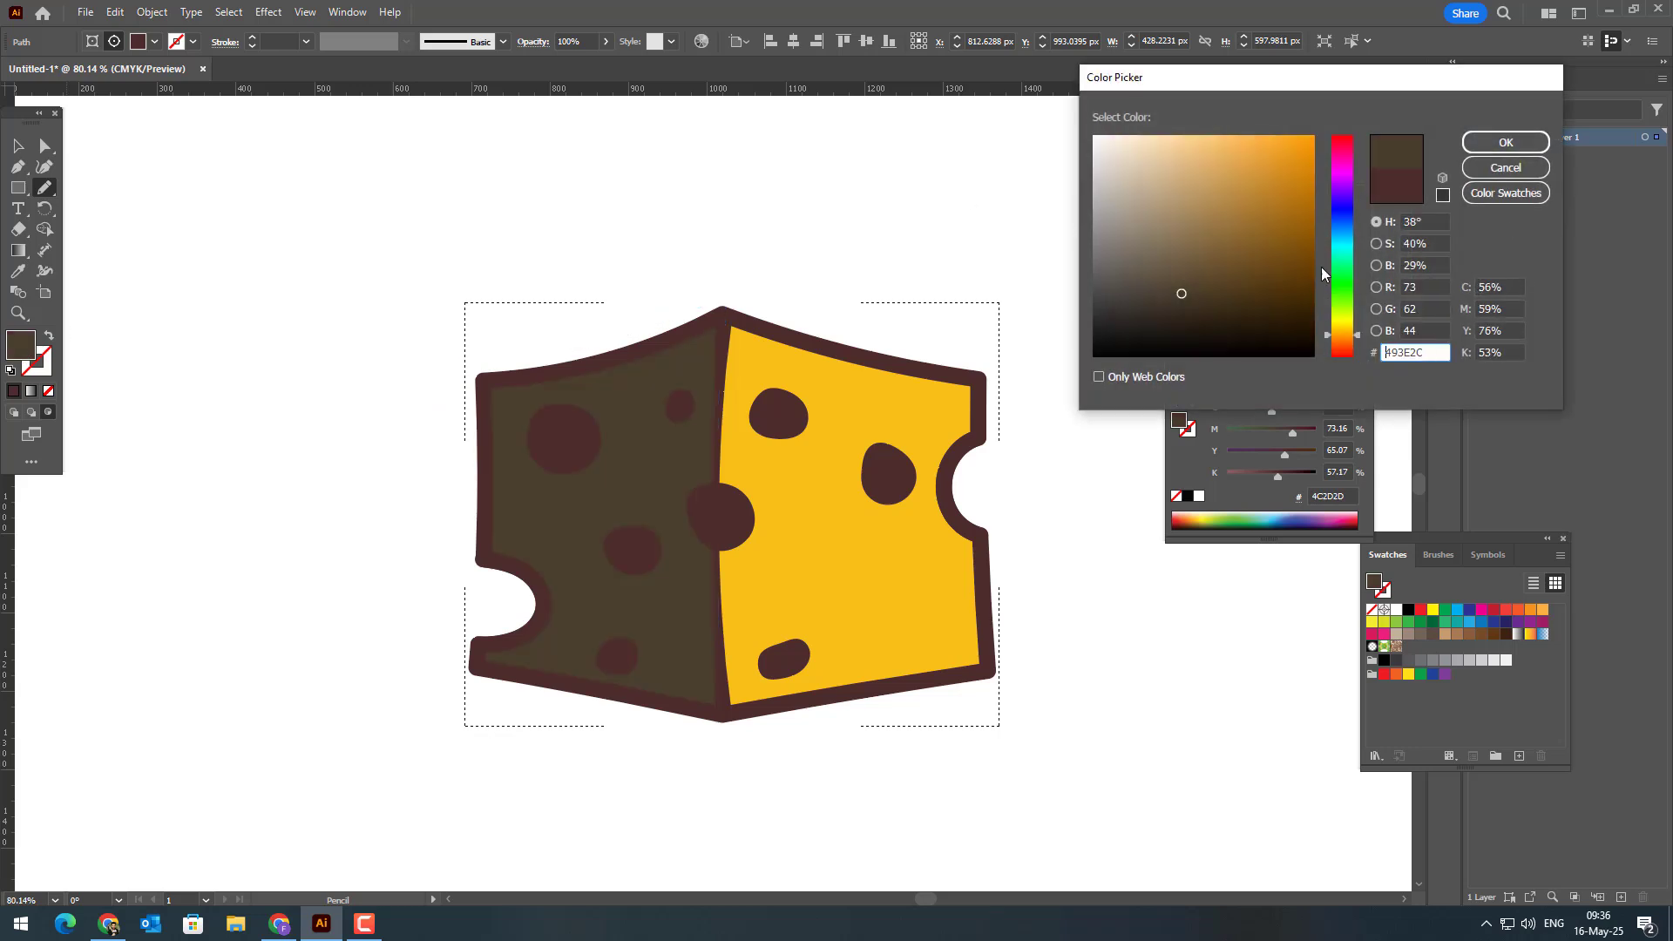
drag(1281, 157, 1310, 117)
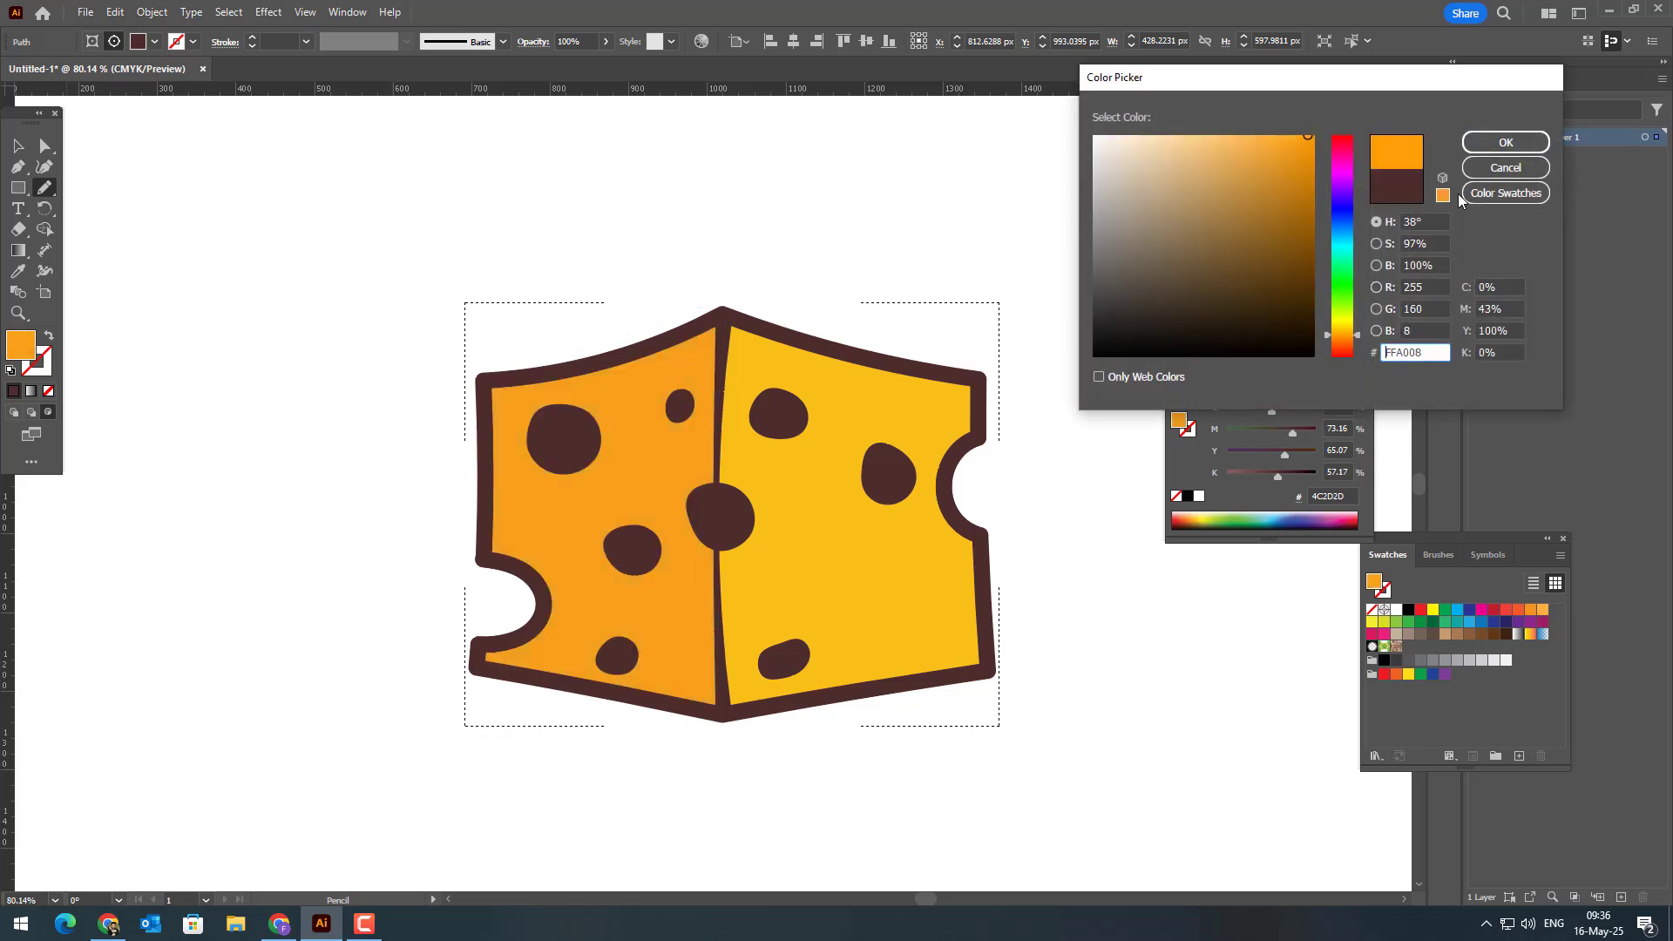
click(1506, 142)
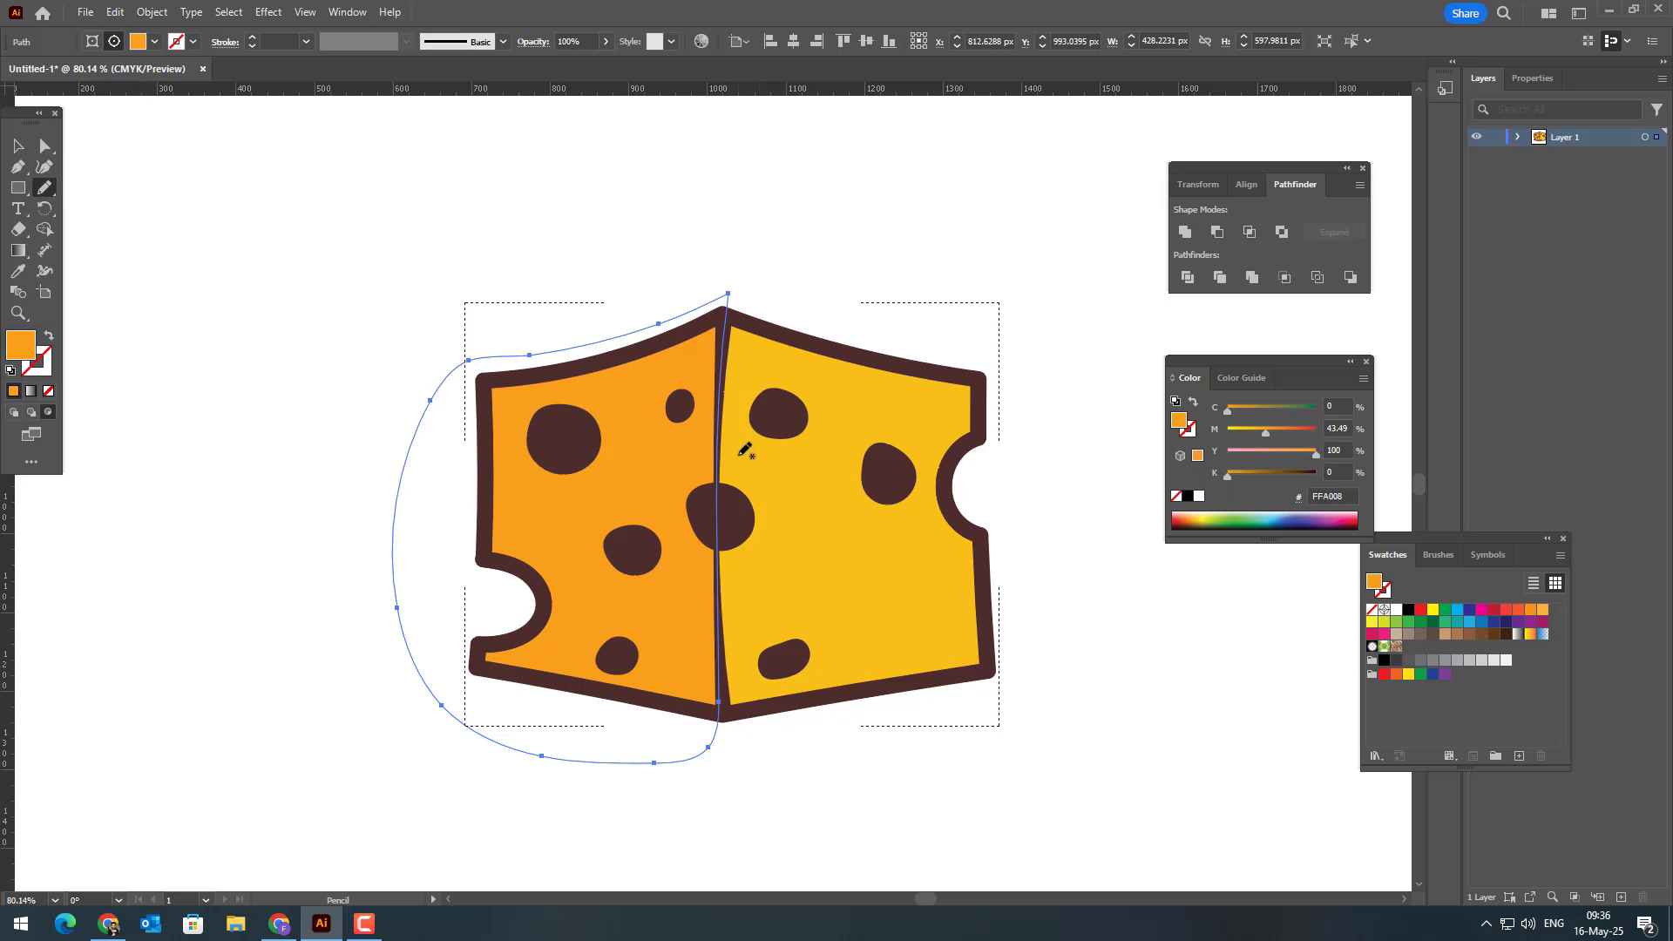
click(18, 145)
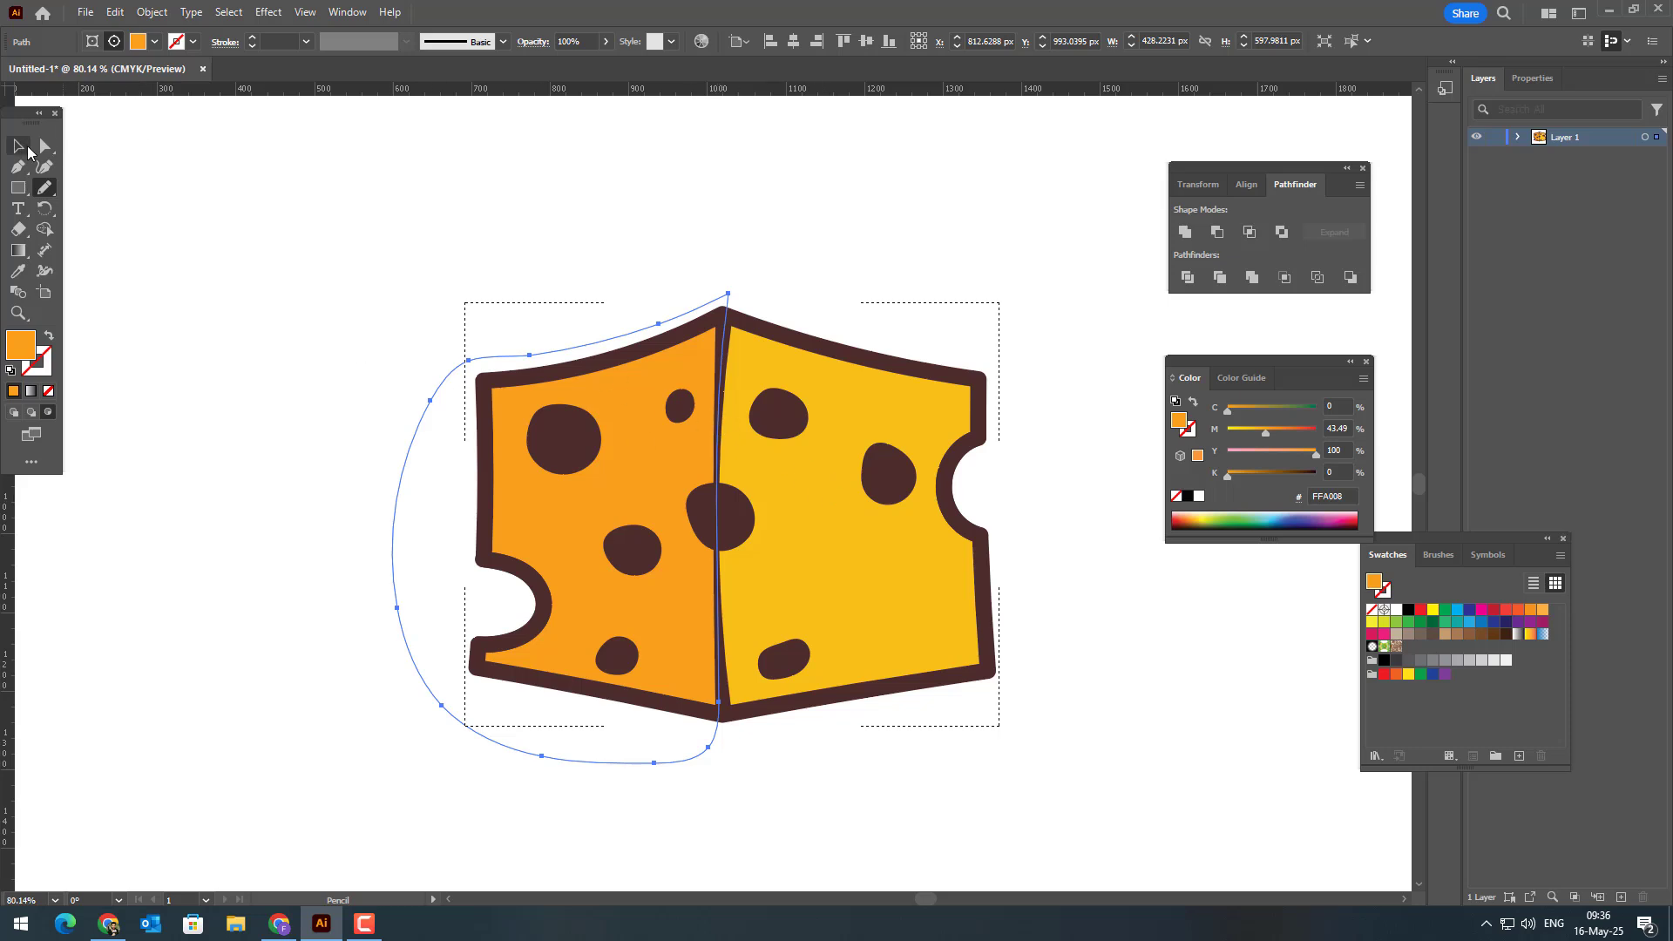
click(534, 173)
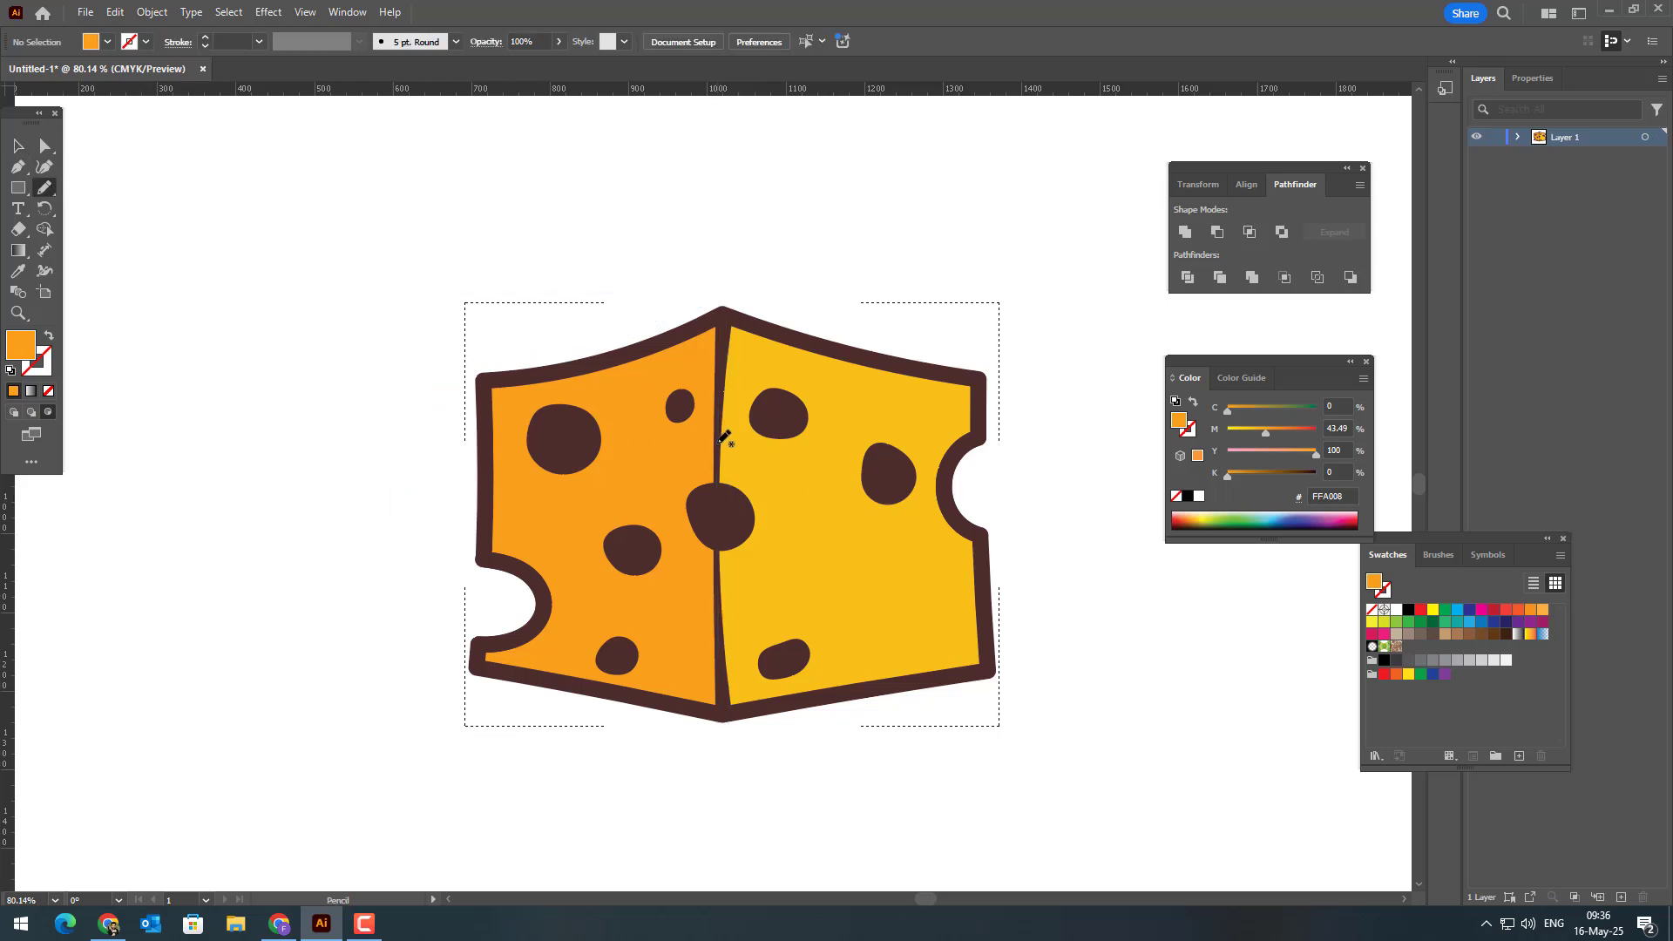
Step: Draw a curved shadow about 388 × 398 px across the right face's lower part and fill it with the left face's orange
mouse_move(732, 495)
mouse_down()
mouse_move(745, 554)
mouse_move(796, 609)
mouse_move(1010, 668)
mouse_move(949, 723)
mouse_move(735, 730)
mouse_up()
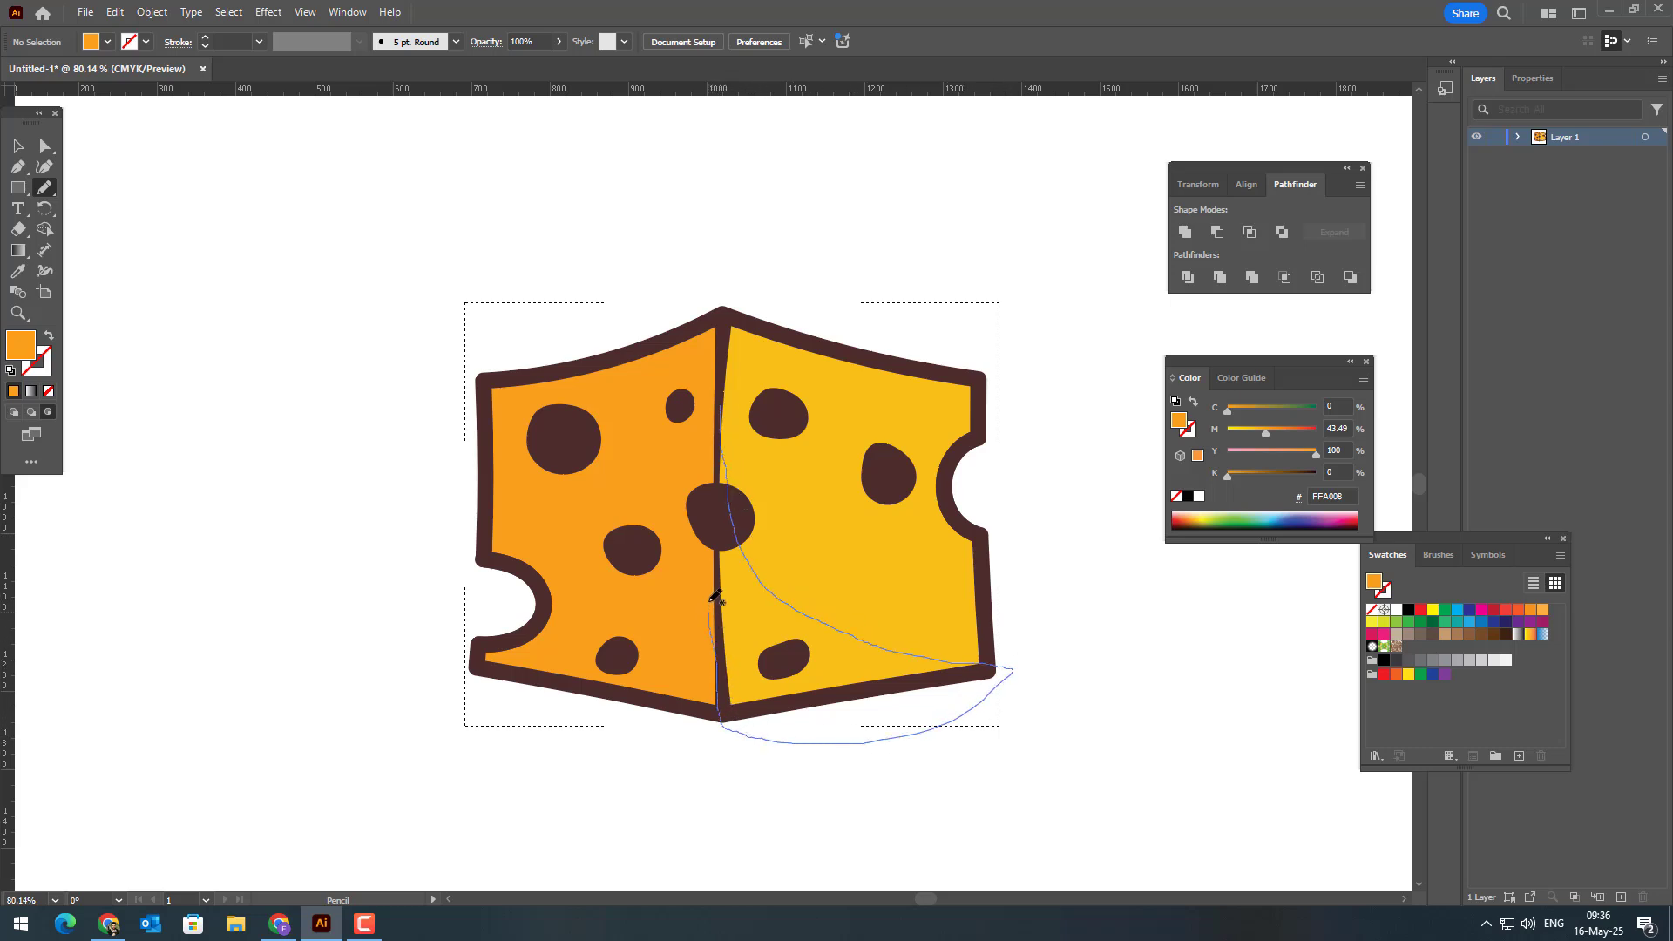
drag(722, 401, 722, 399)
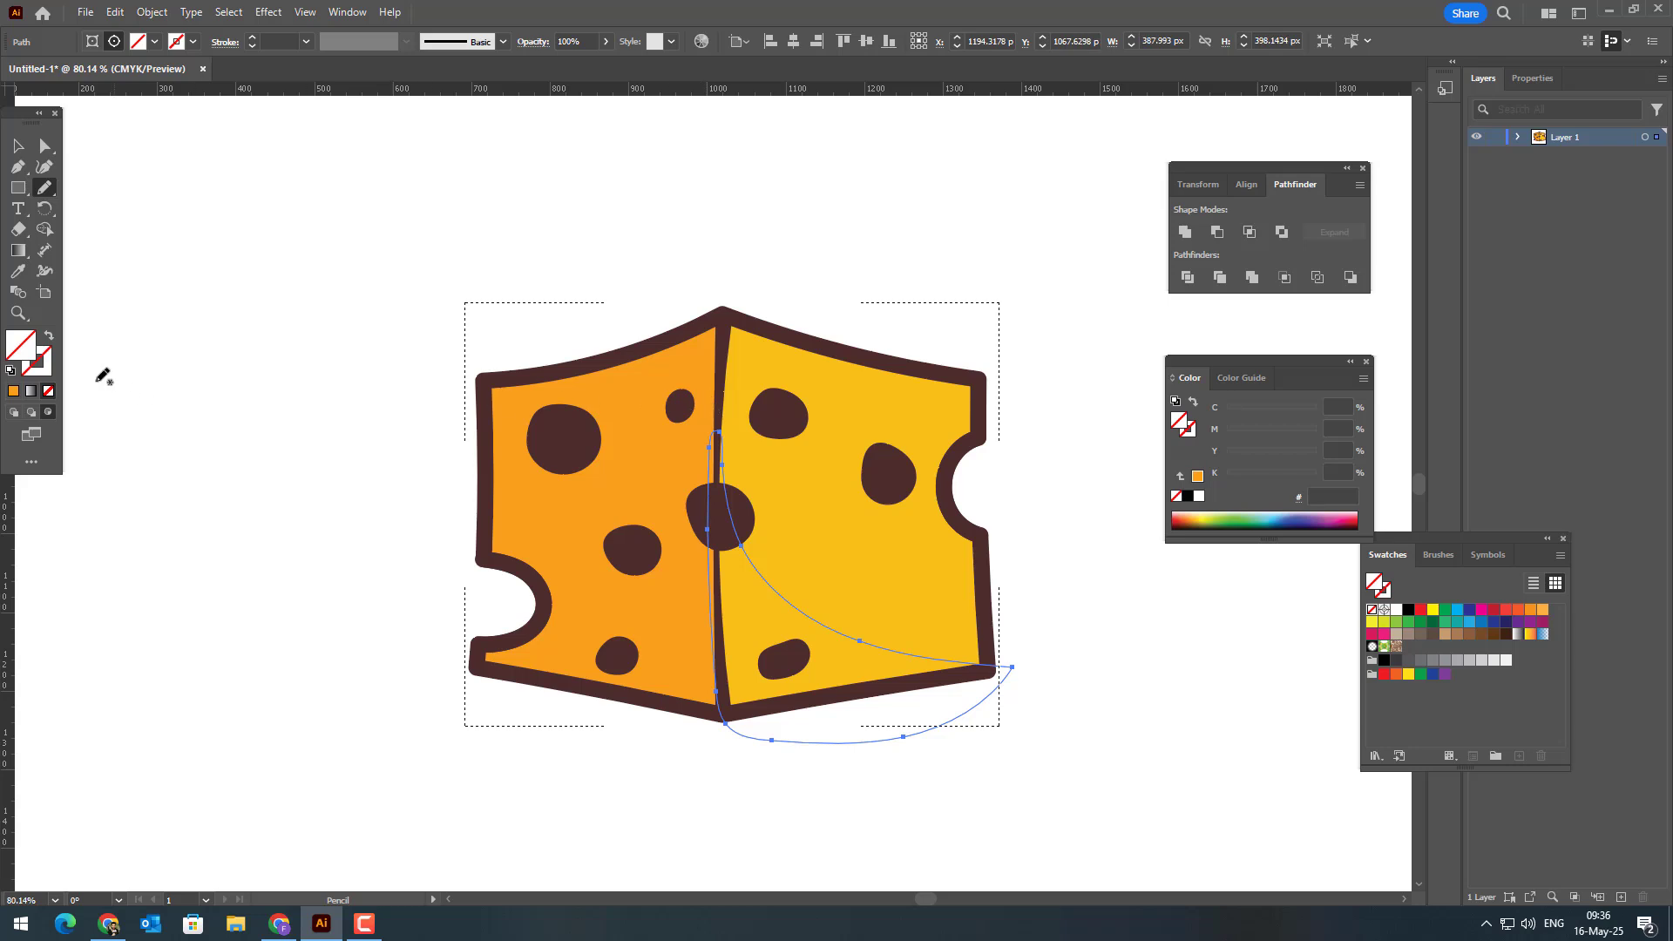
click(18, 271)
click(608, 491)
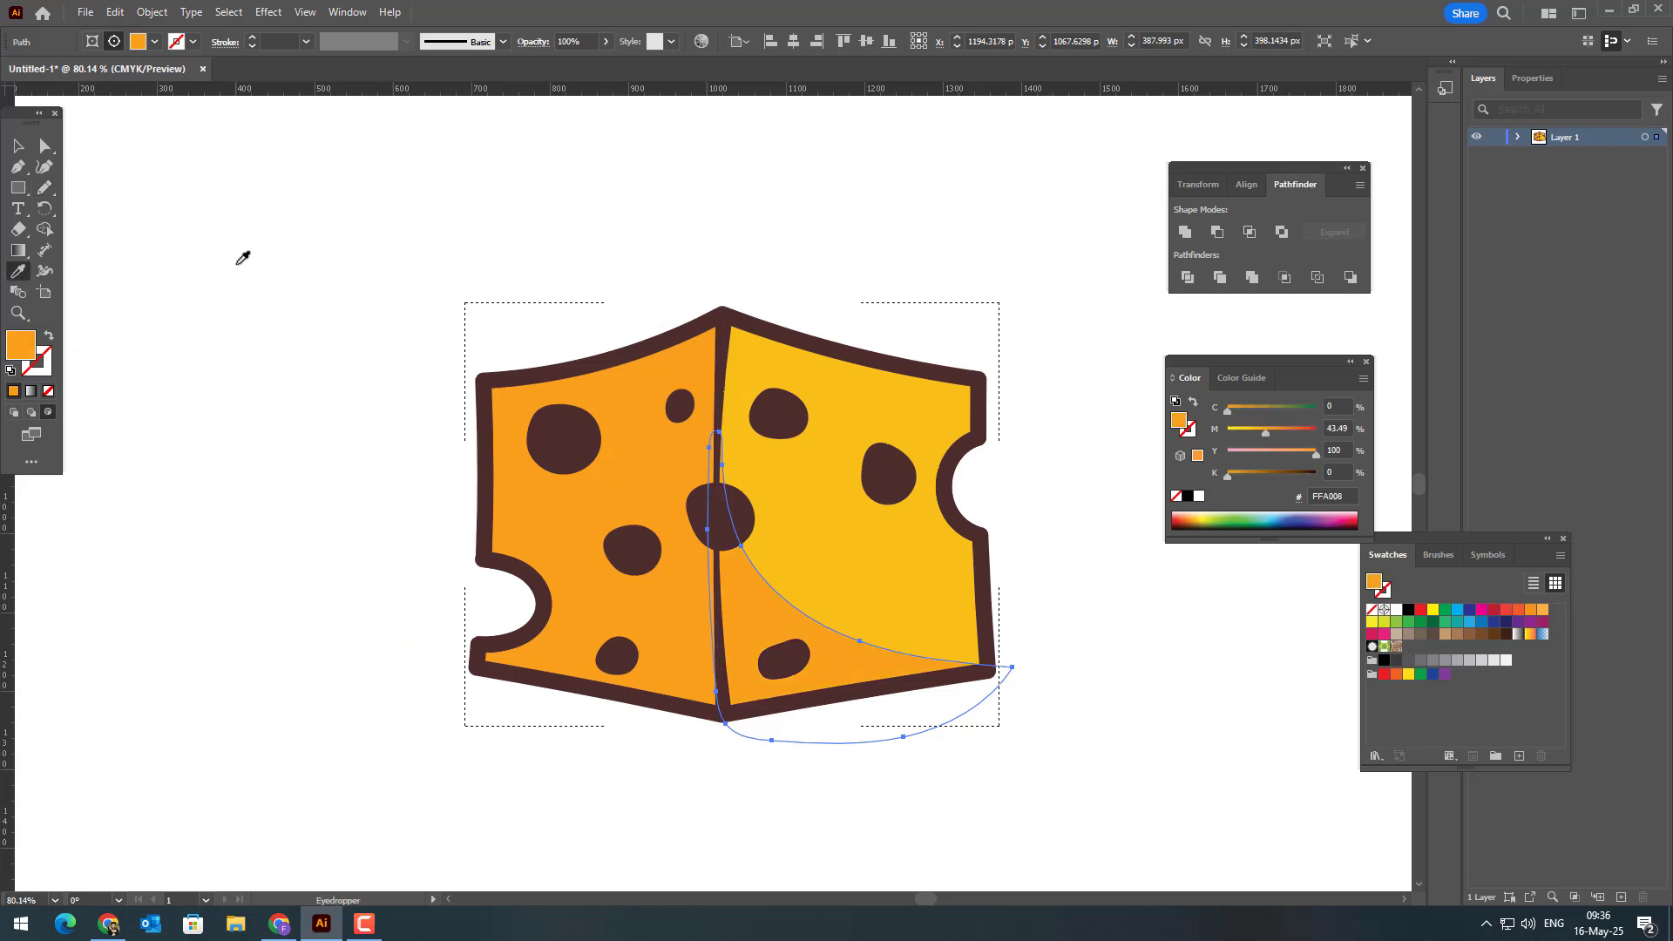
click(45, 187)
click(18, 147)
click(115, 196)
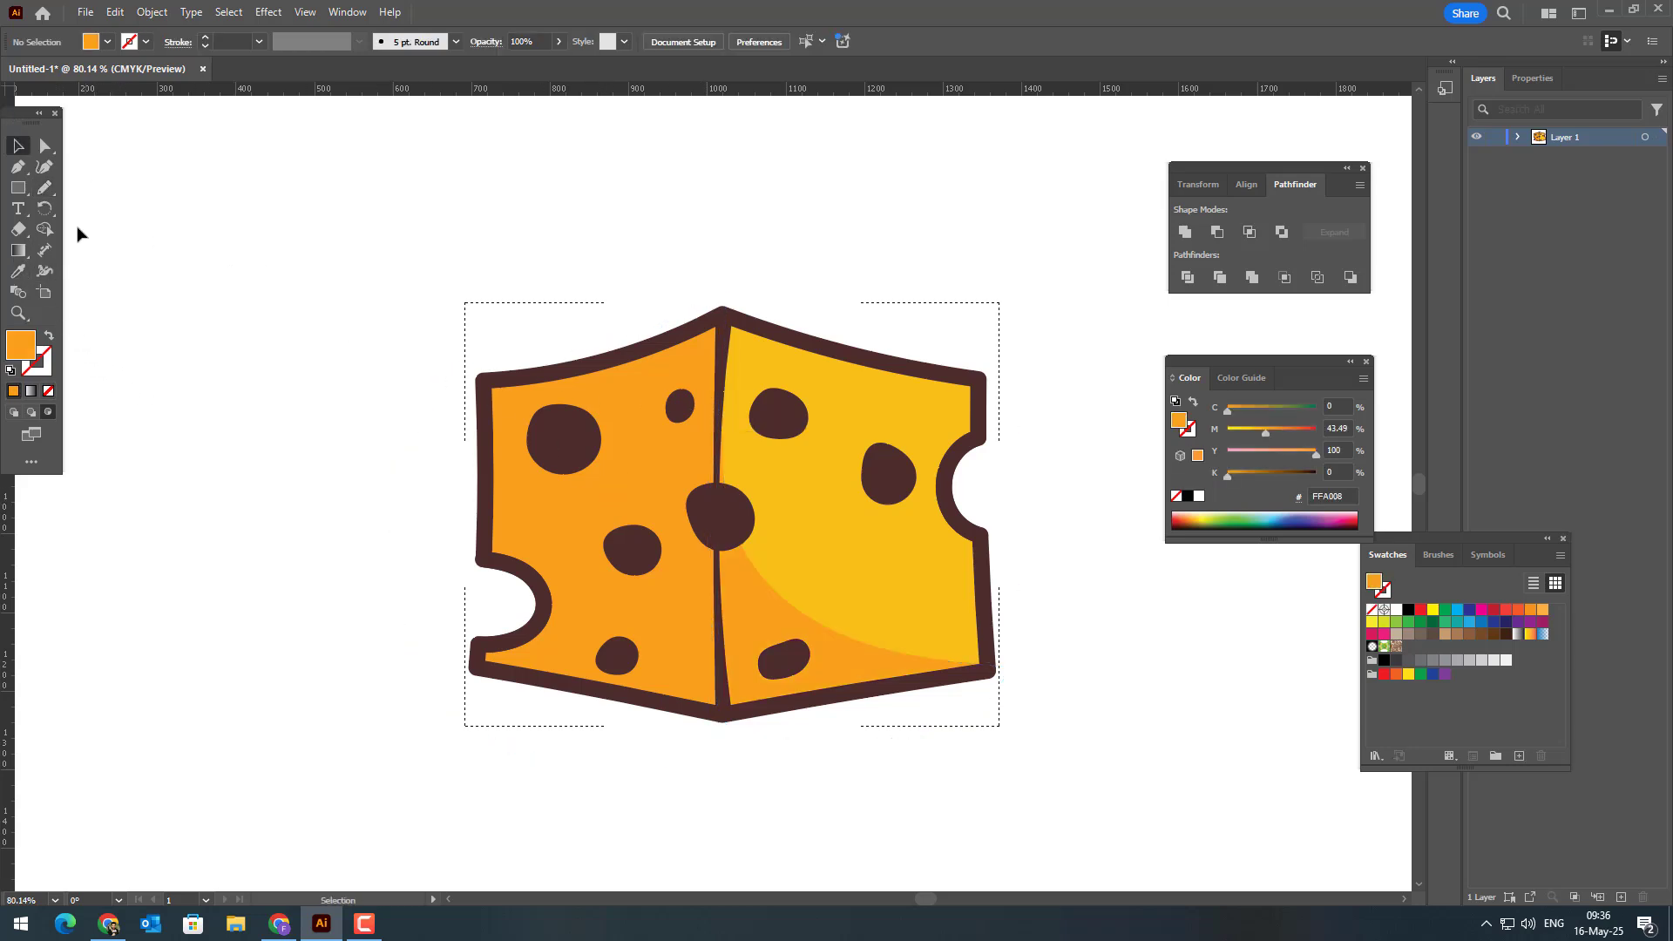
Step: Draw a closed freehand shadow about 464 × 430 px over the left face's lower part, tapering up along the centre line
click(46, 189)
mouse_move(727, 682)
mouse_down()
mouse_move(598, 757)
mouse_move(376, 728)
mouse_move(395, 627)
mouse_move(593, 625)
mouse_up()
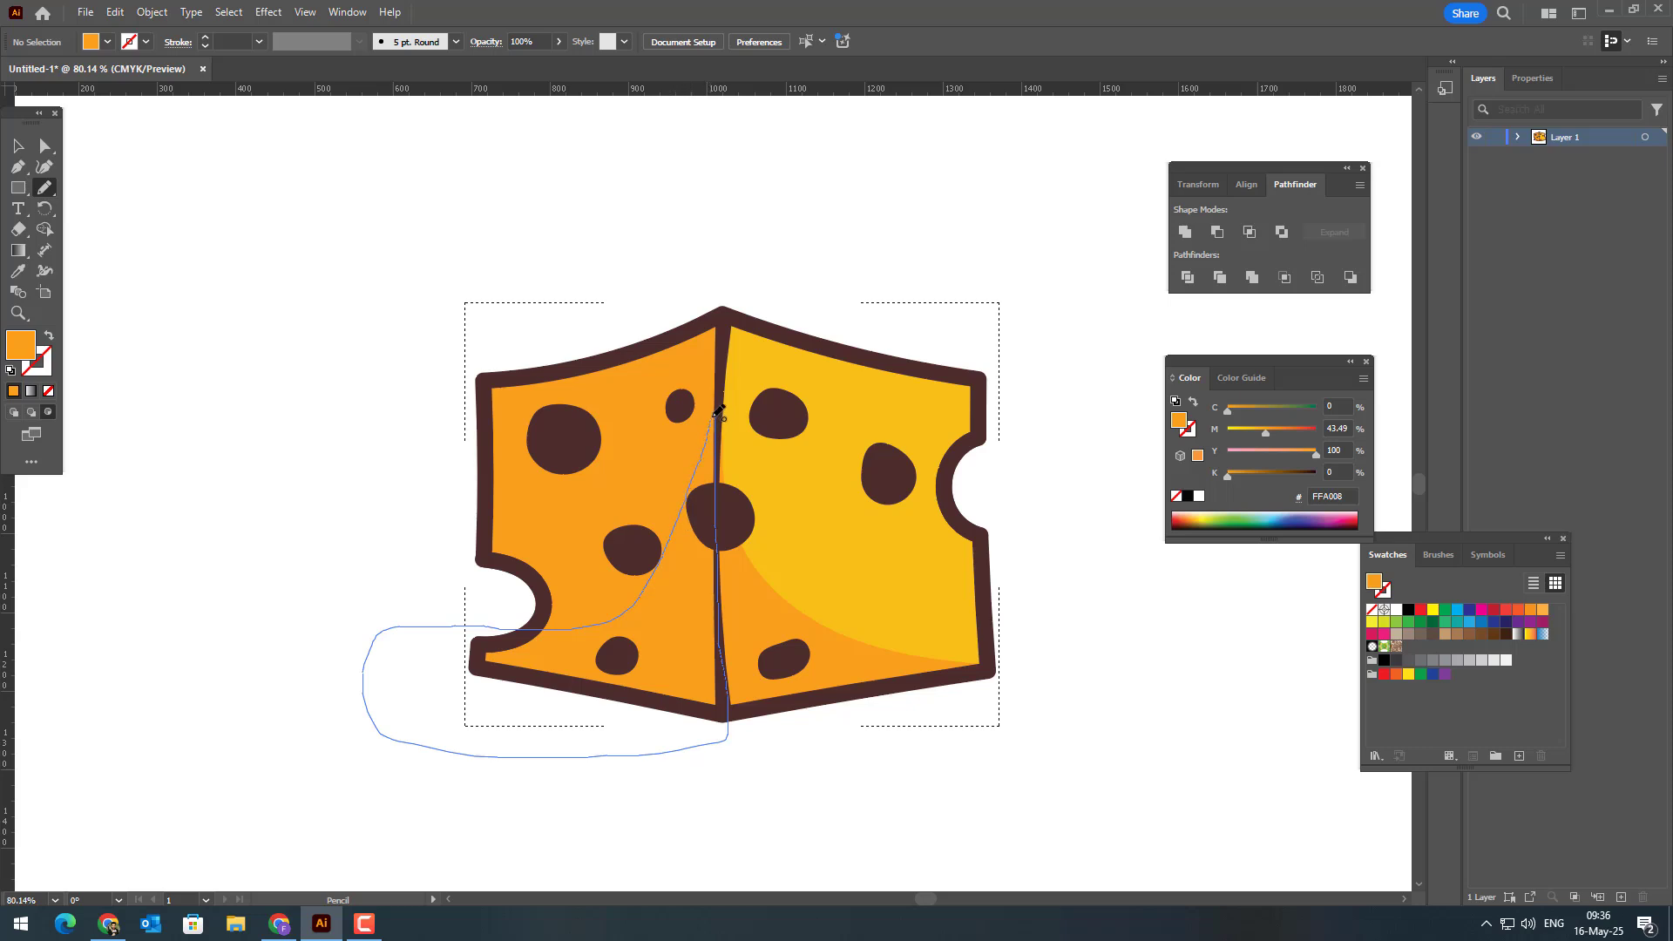
drag(716, 415, 712, 420)
Step: Fill the left face's shadow with the darker orange FF9008, based on the sampled face colour, and deselect it
click(19, 272)
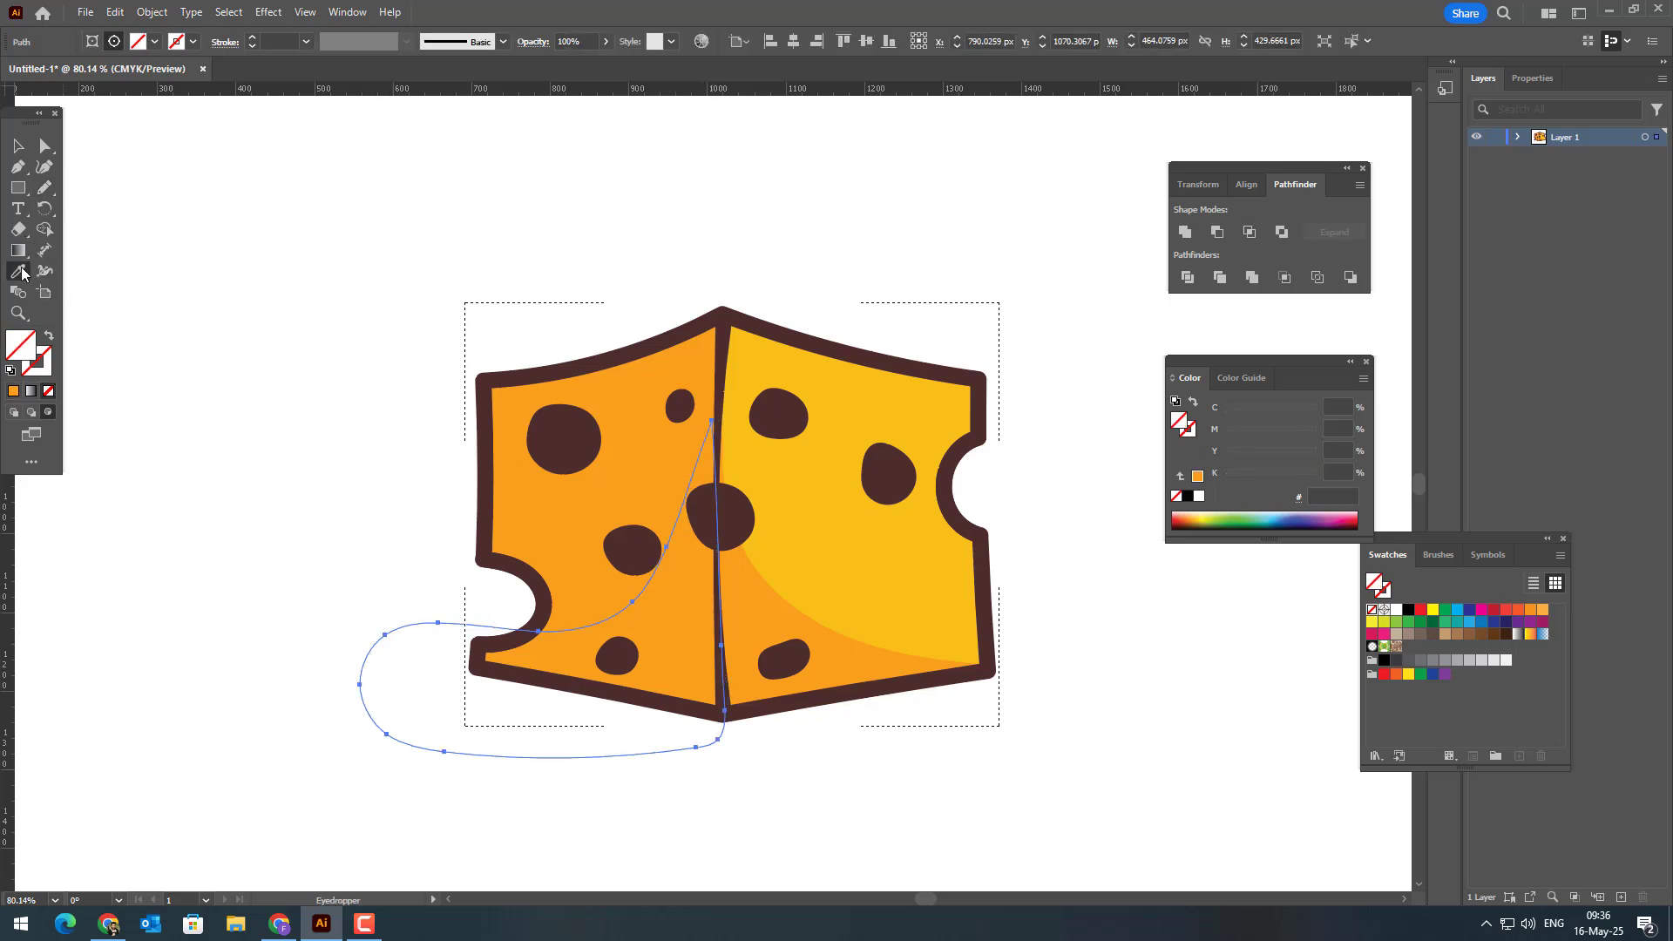
click(628, 414)
double_click(1179, 422)
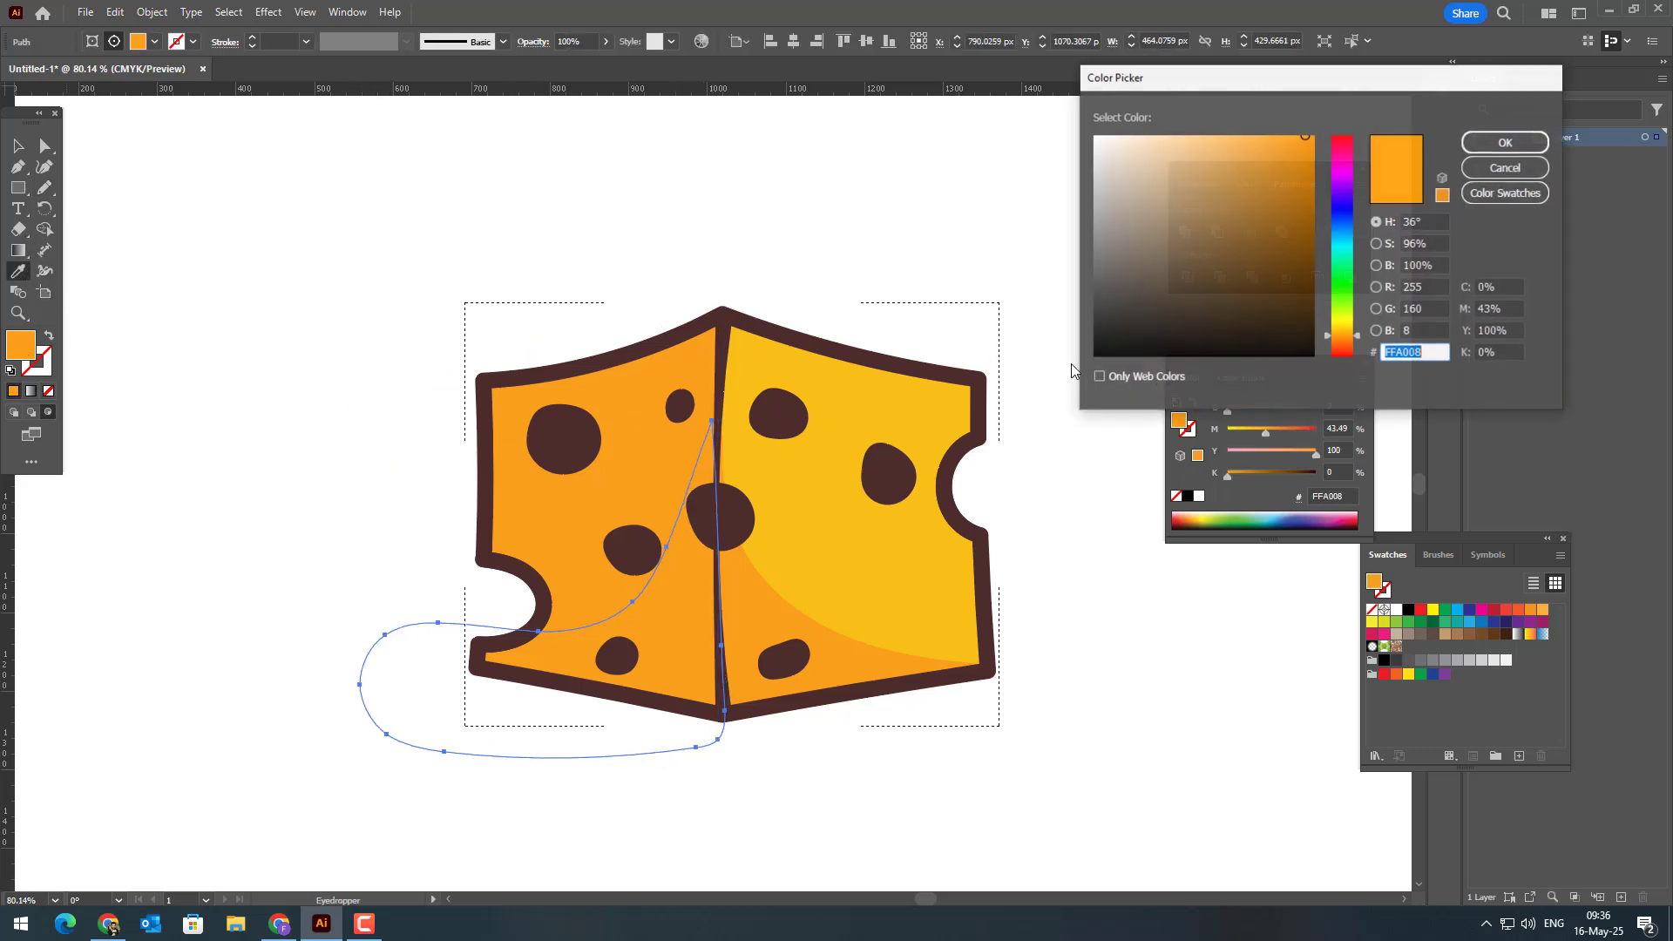
drag(1348, 341, 1343, 342)
click(1506, 142)
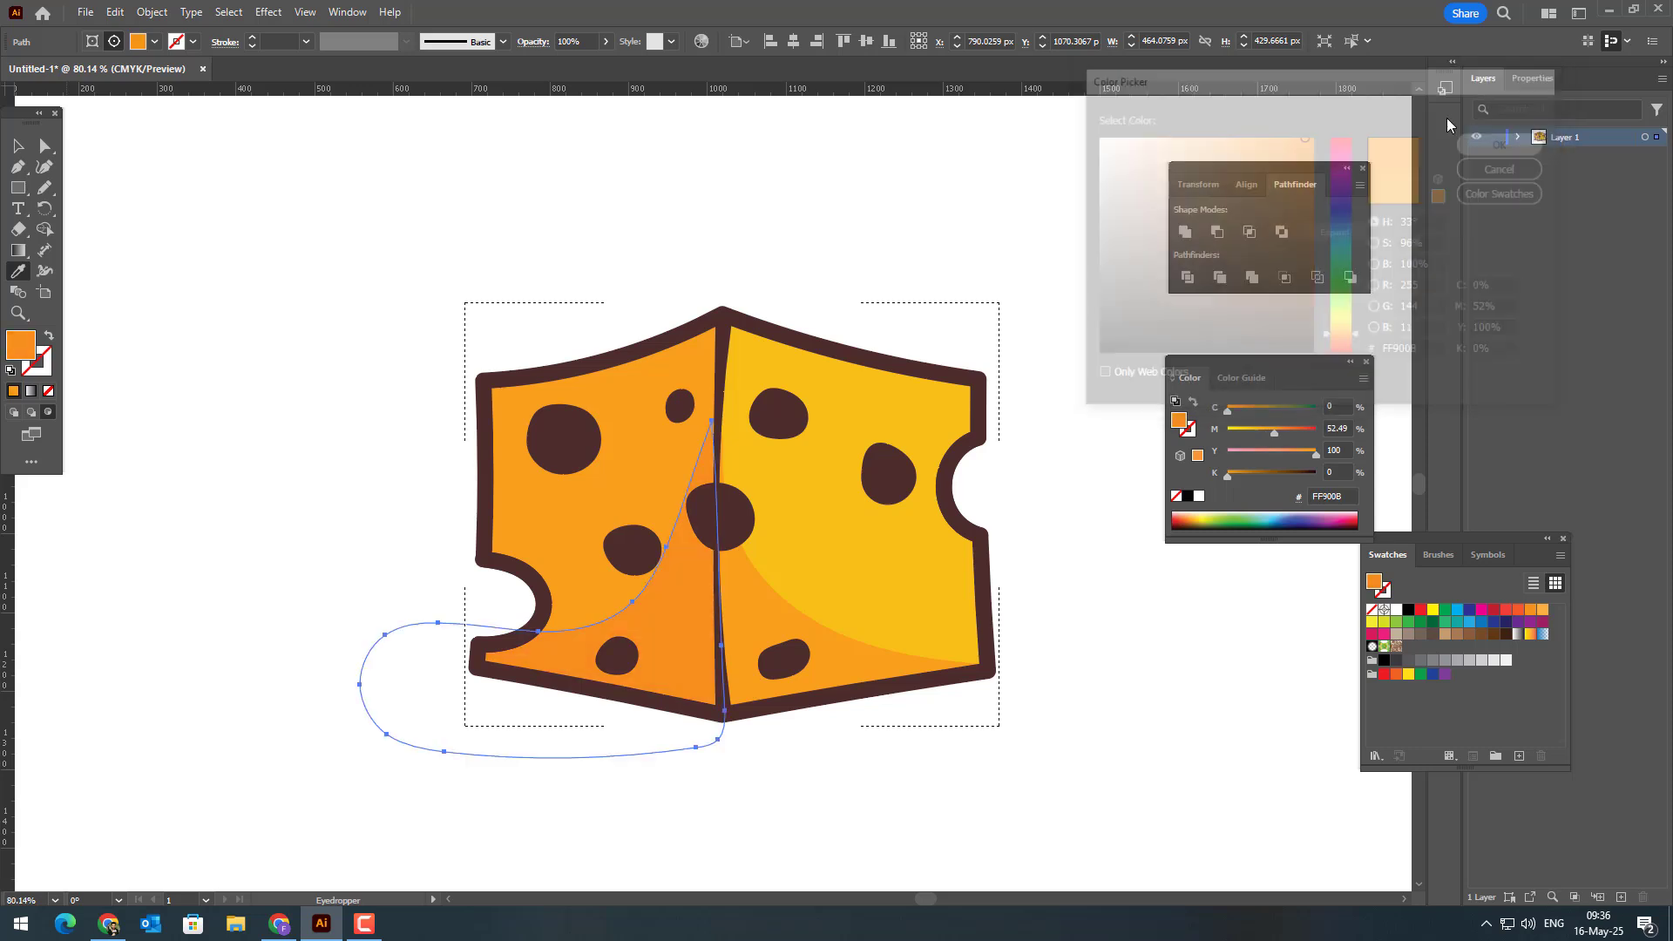
click(15, 150)
click(795, 251)
Step: Draw a closed freehand highlight about 377 × 243 px along the right face's upper edge and down to the notch
key(z)
drag(939, 446, 1024, 512)
key(space)
drag(1021, 515, 1121, 422)
click(43, 187)
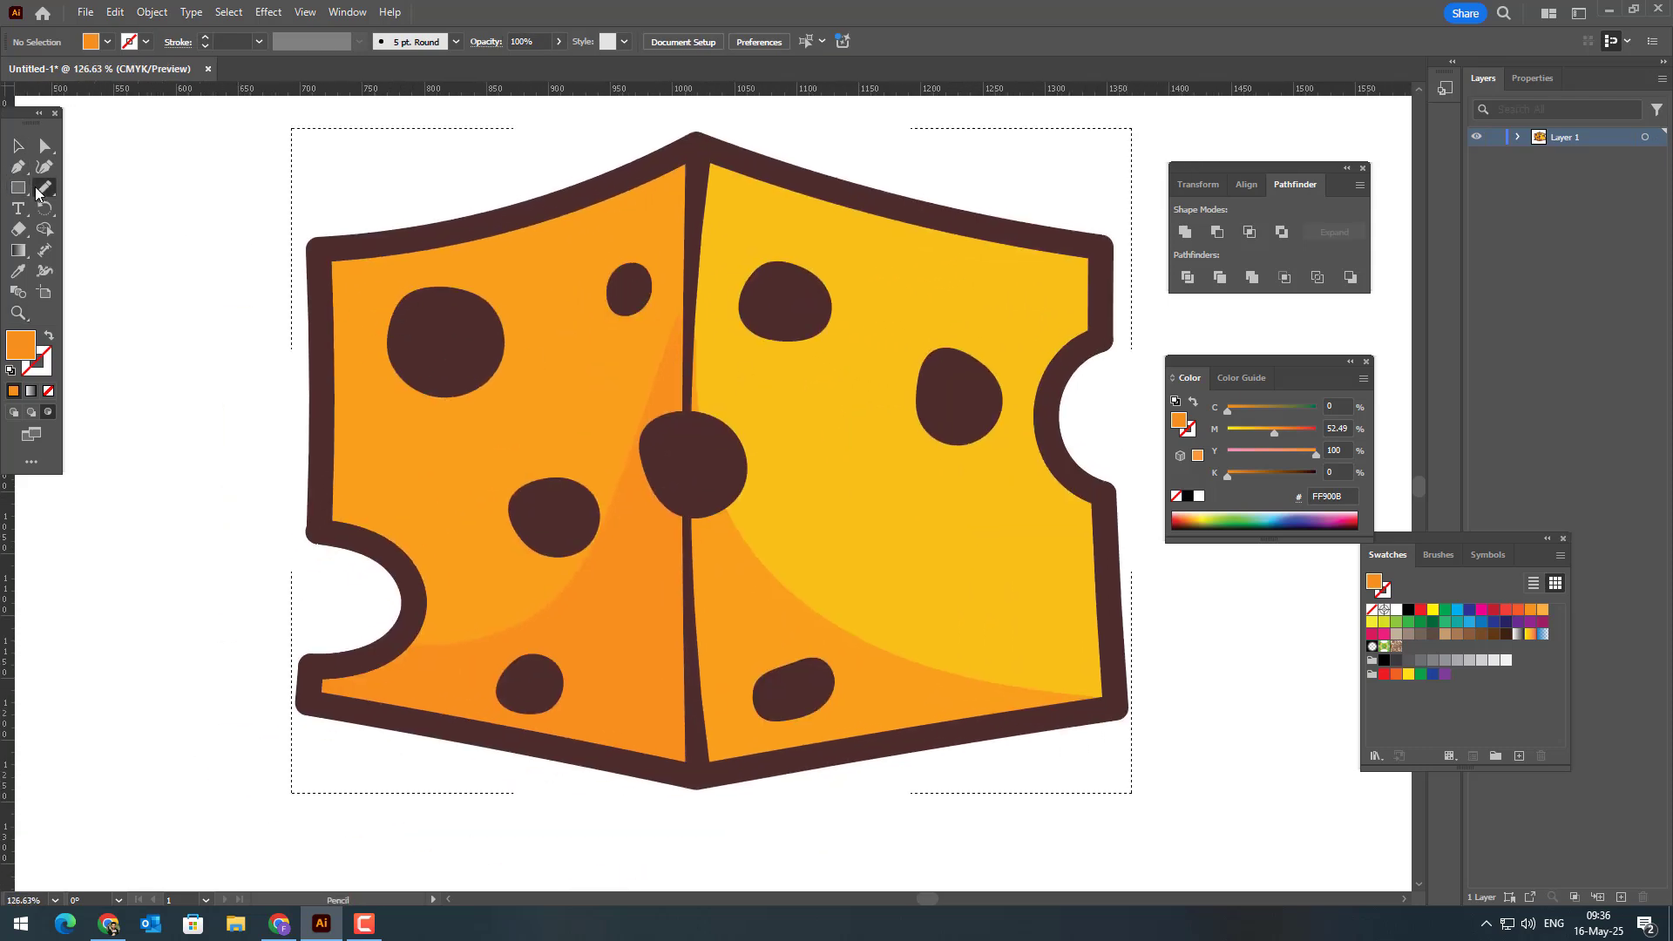
key(space)
drag(446, 270, 286, 313)
mouse_move(559, 212)
mouse_down()
mouse_move(666, 259)
mouse_move(824, 285)
mouse_up()
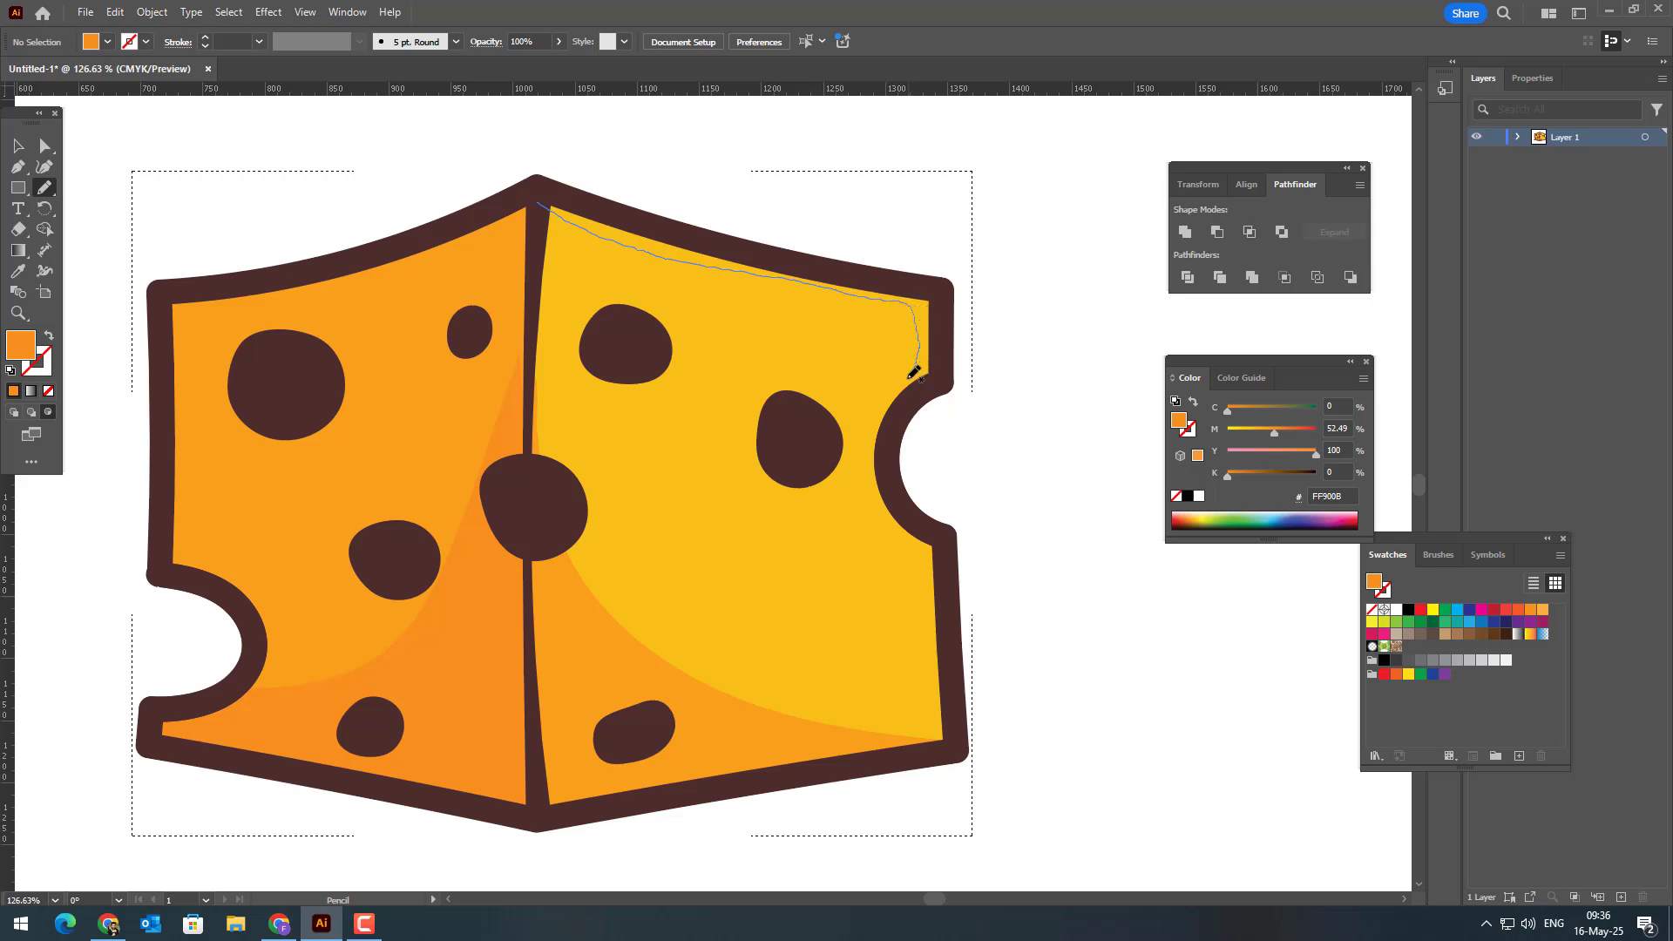
mouse_move(889, 425)
mouse_down()
mouse_move(928, 226)
mouse_move(636, 138)
mouse_move(550, 160)
mouse_move(536, 197)
mouse_up()
Step: Fill the upper-edge highlight with light yellow F7DD1C, starting from the right face's sampled yellow
click(18, 271)
click(749, 475)
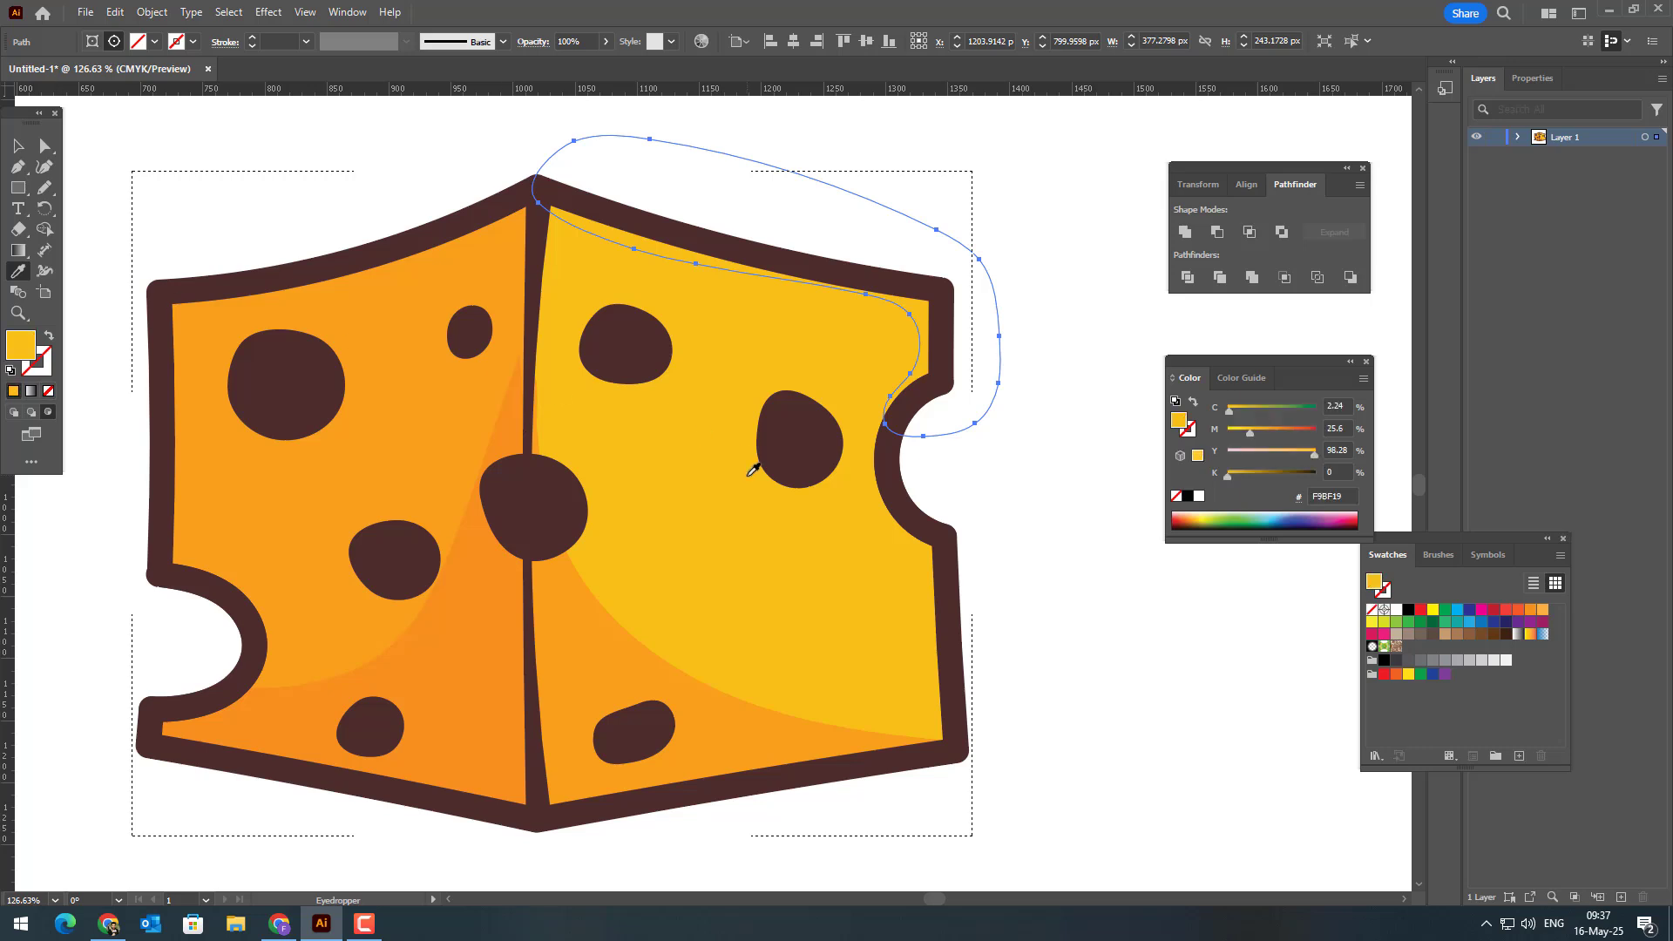
double_click(18, 347)
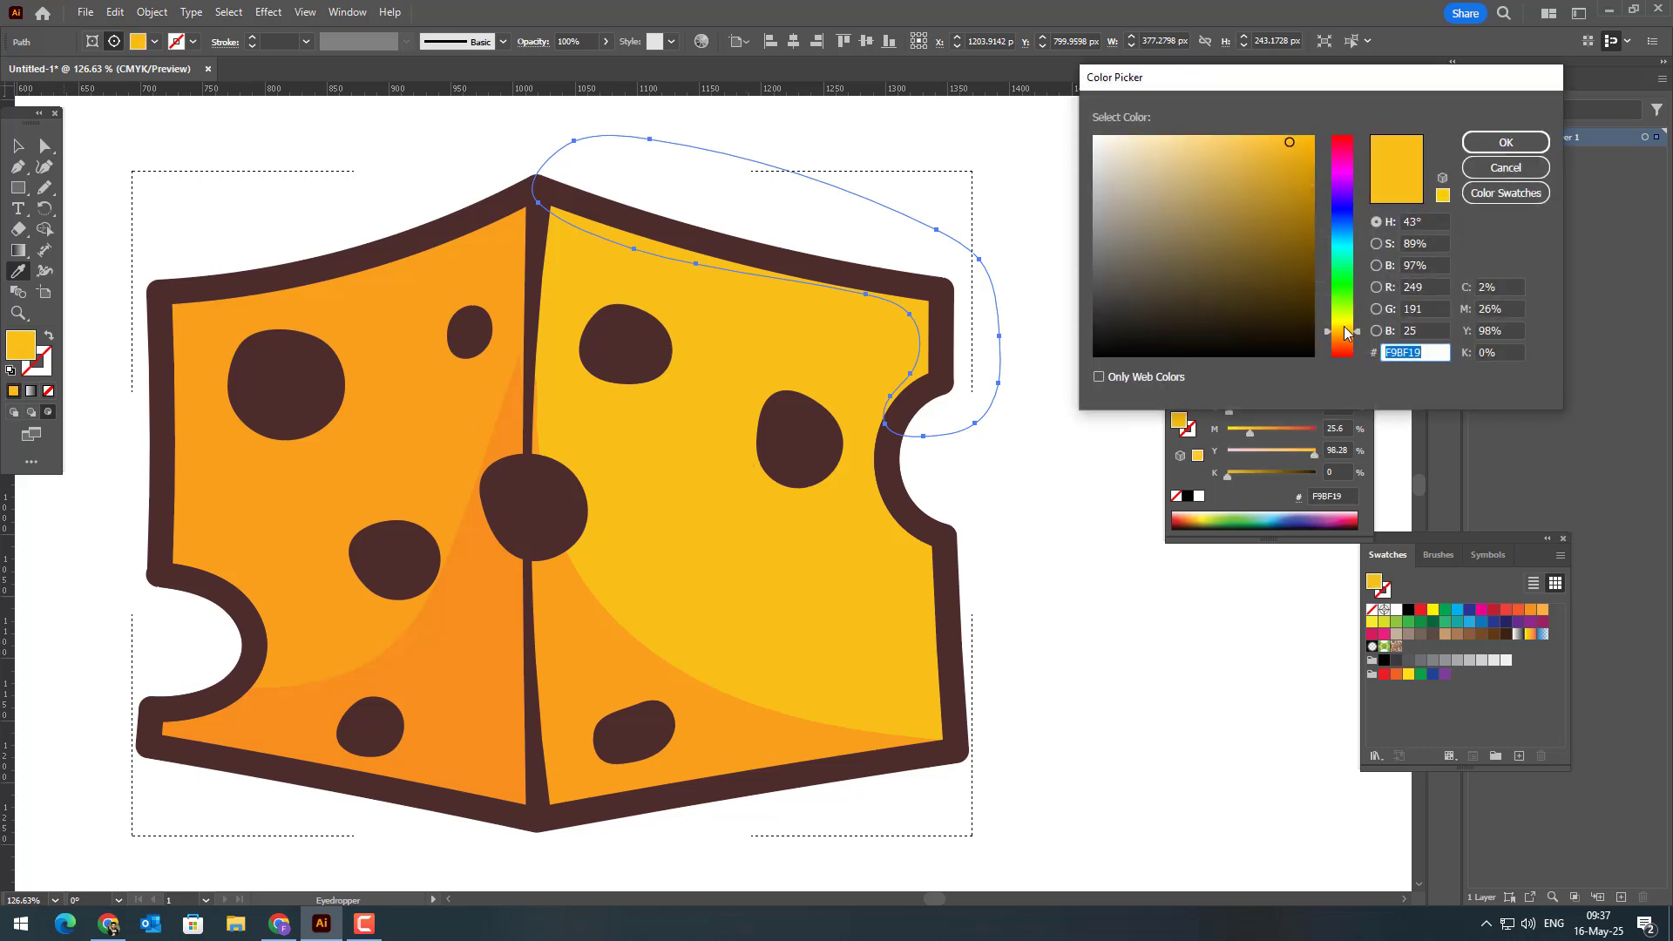
click(1344, 326)
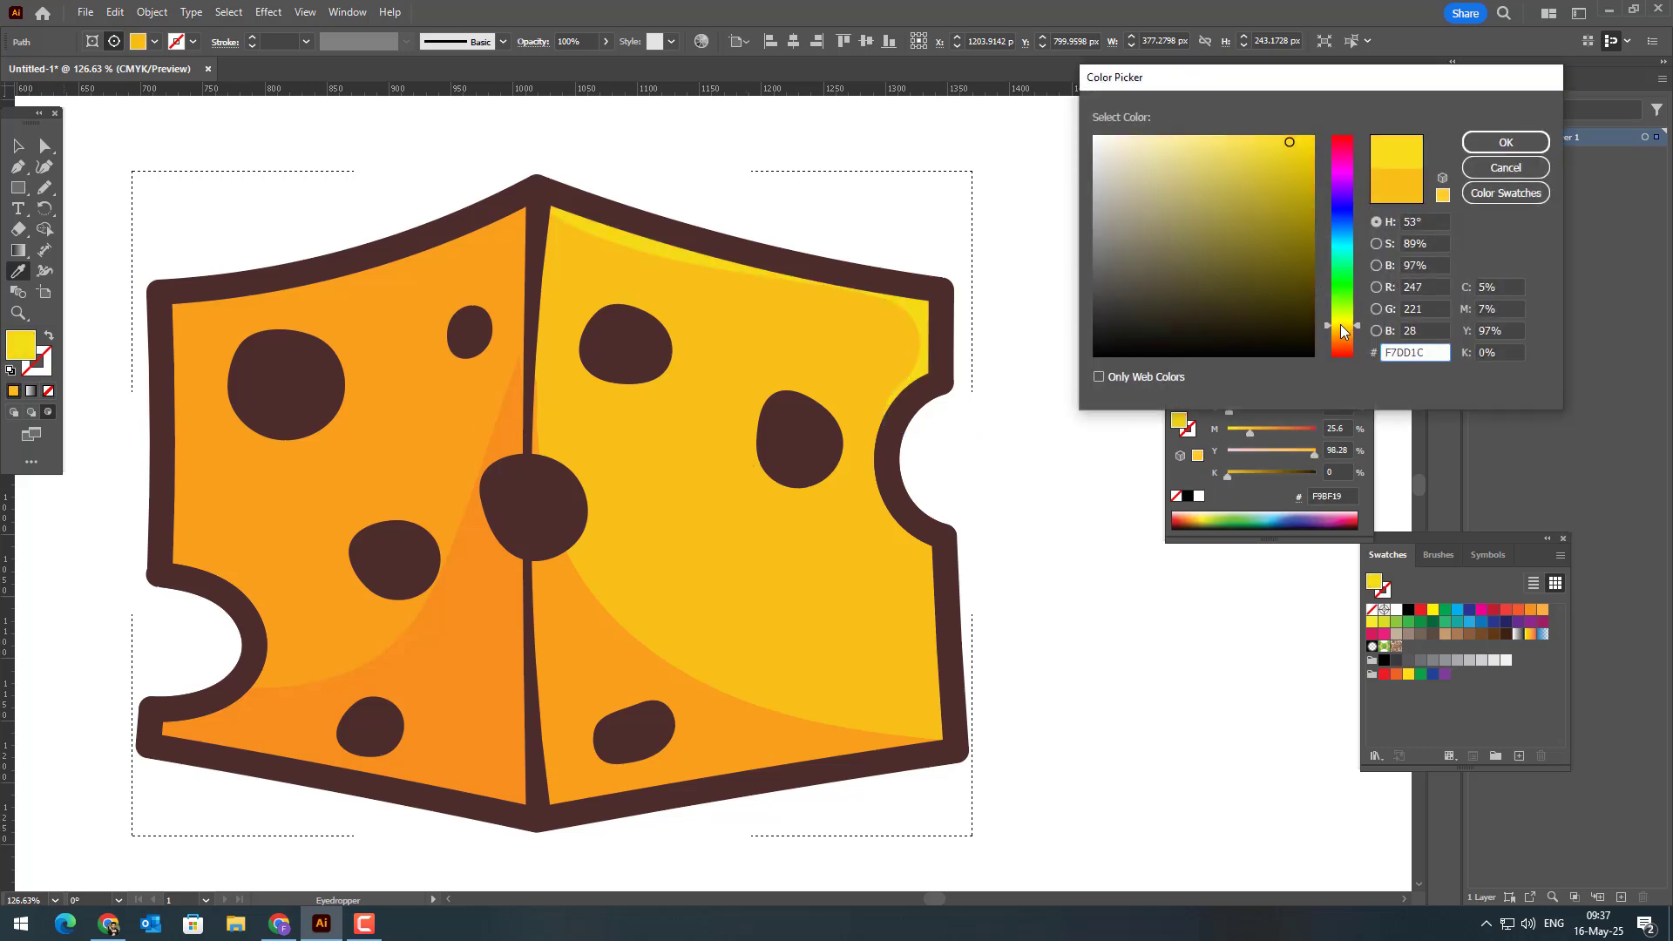
click(1506, 142)
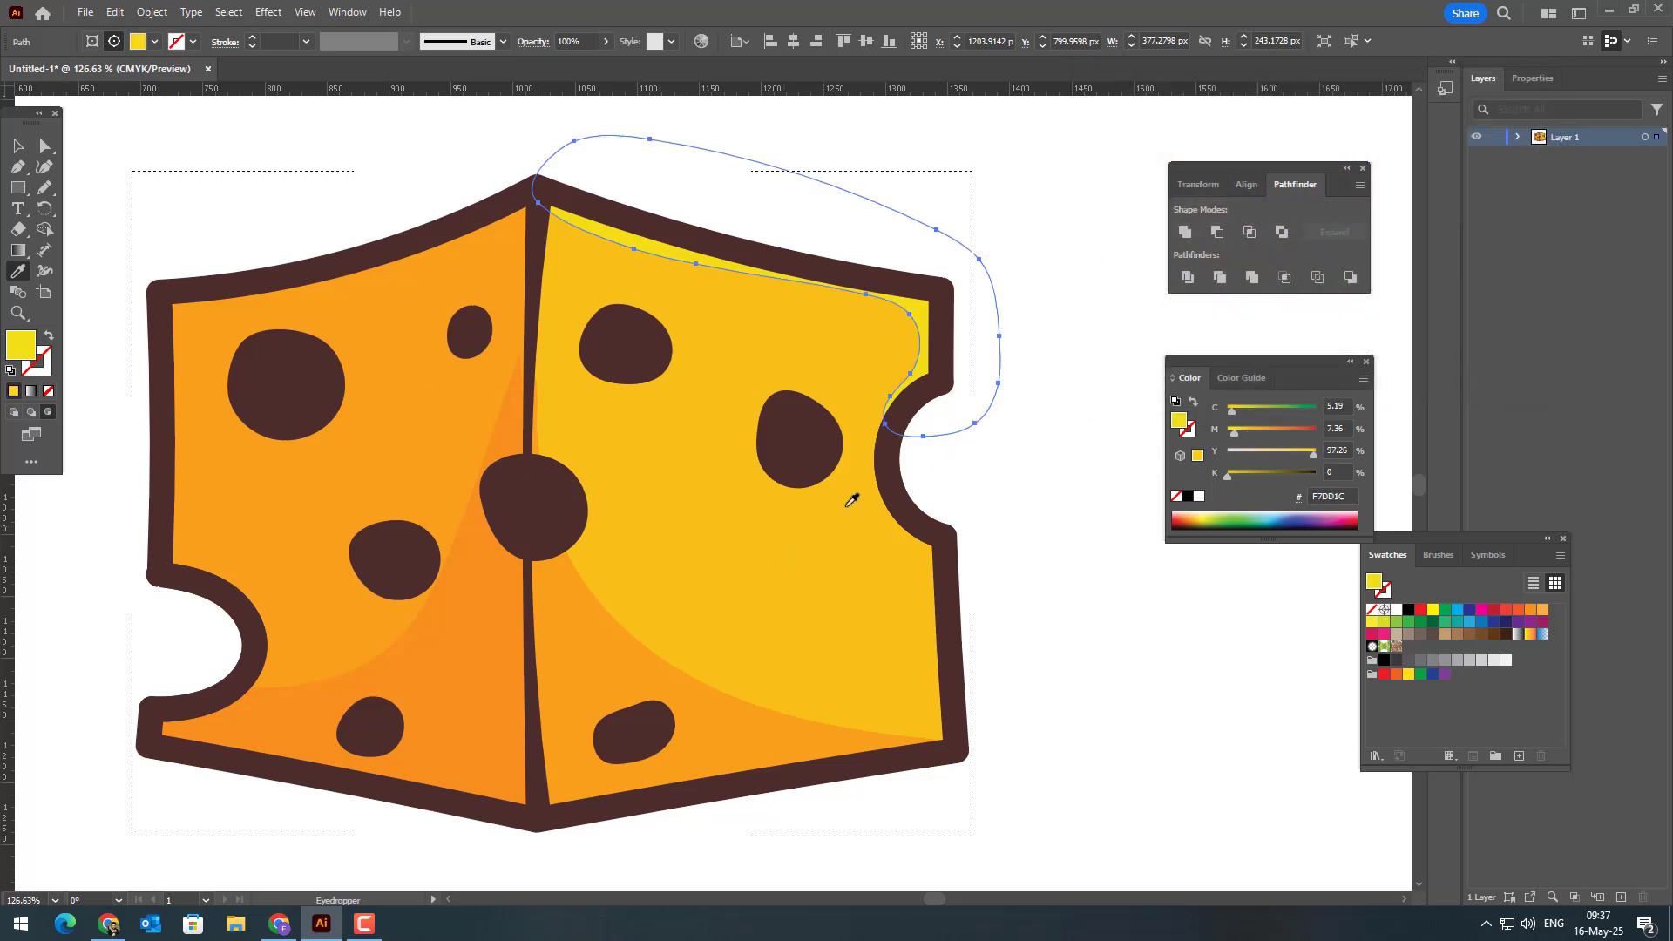
click(881, 466)
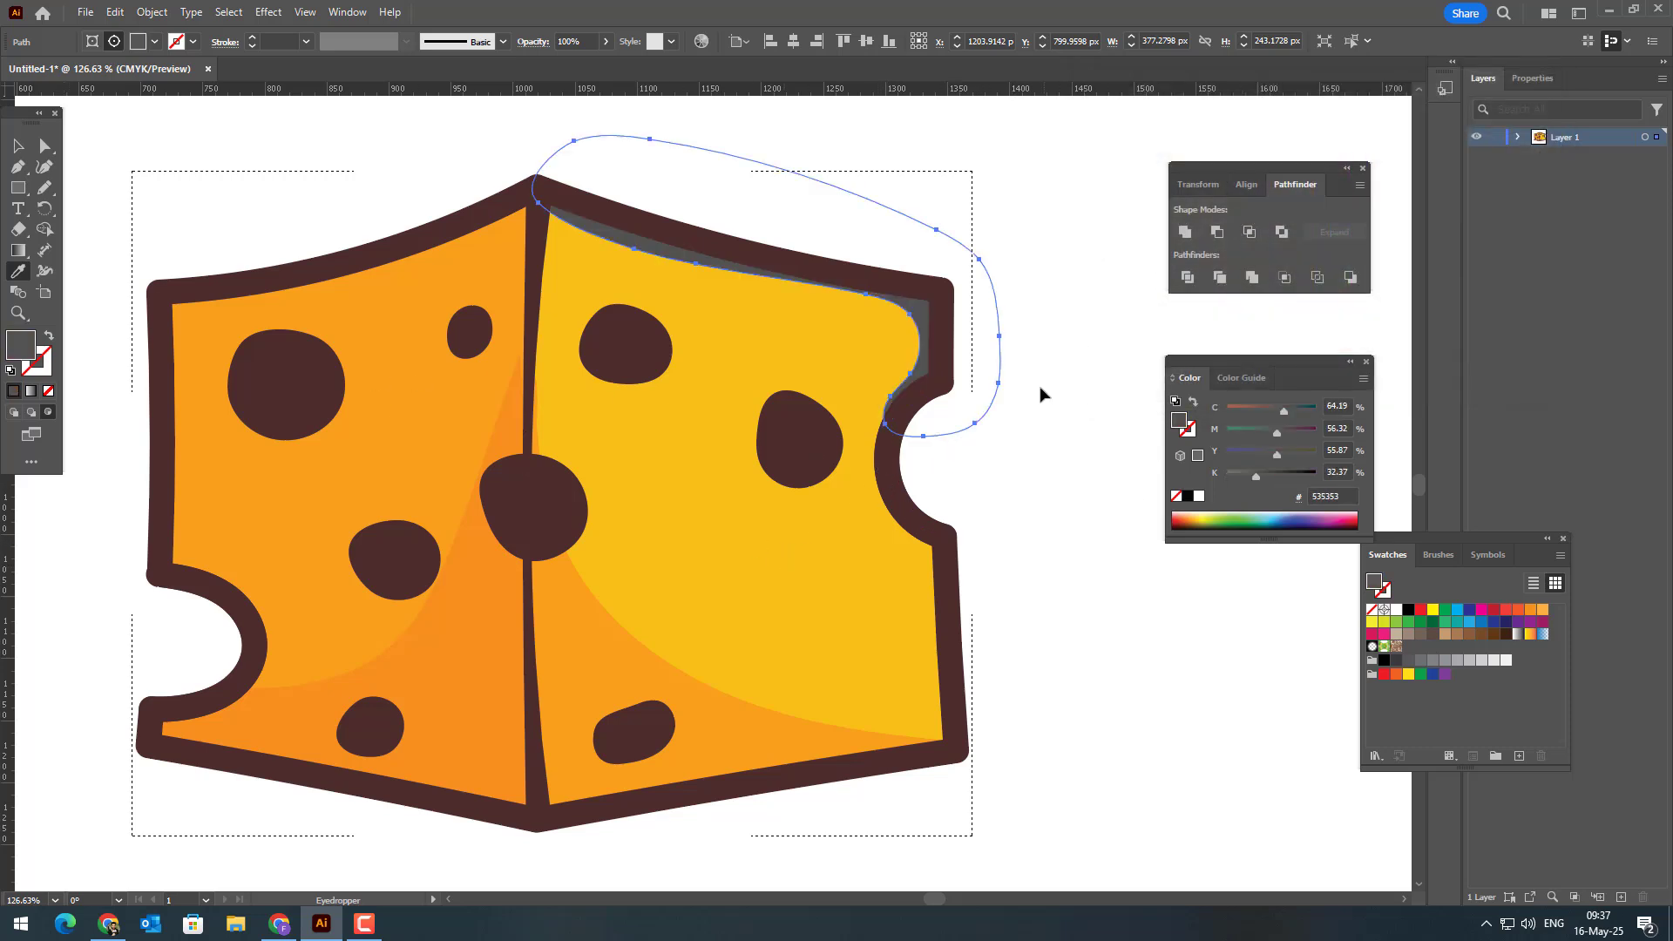
key(ctrl+z)
Step: Draw a small freehand highlight about 82 × 77 px below the right face's notch and fill it with the upper highlight's yellow
click(45, 188)
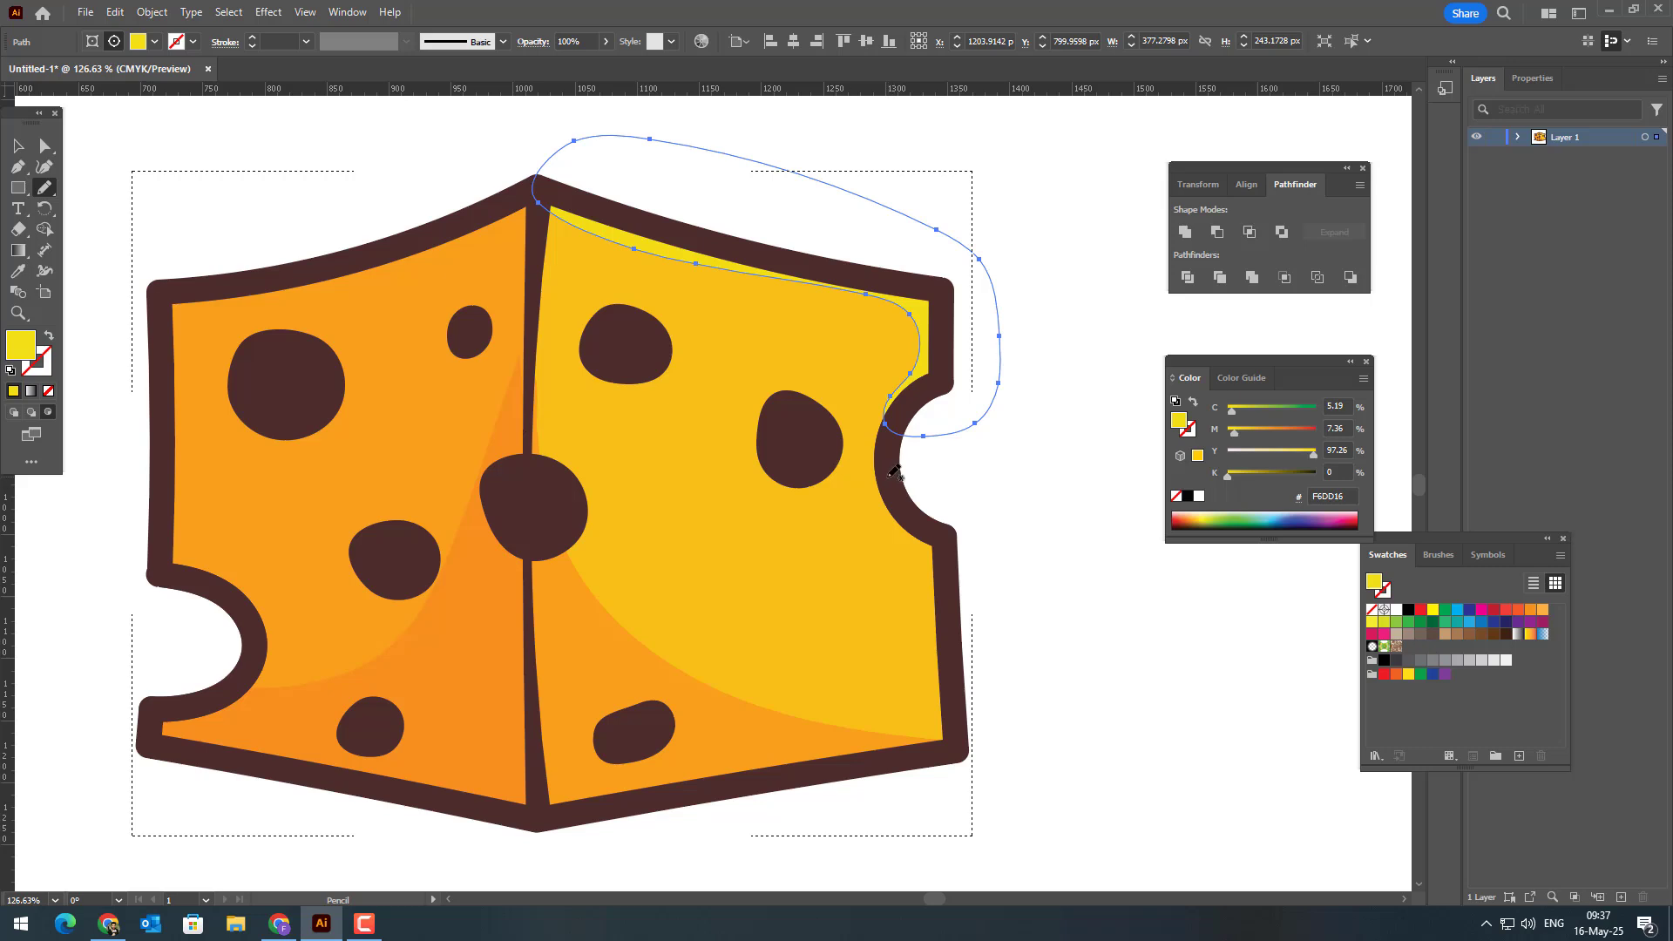
mouse_move(913, 536)
mouse_down()
mouse_move(975, 559)
mouse_move(939, 488)
mouse_move(902, 475)
mouse_up()
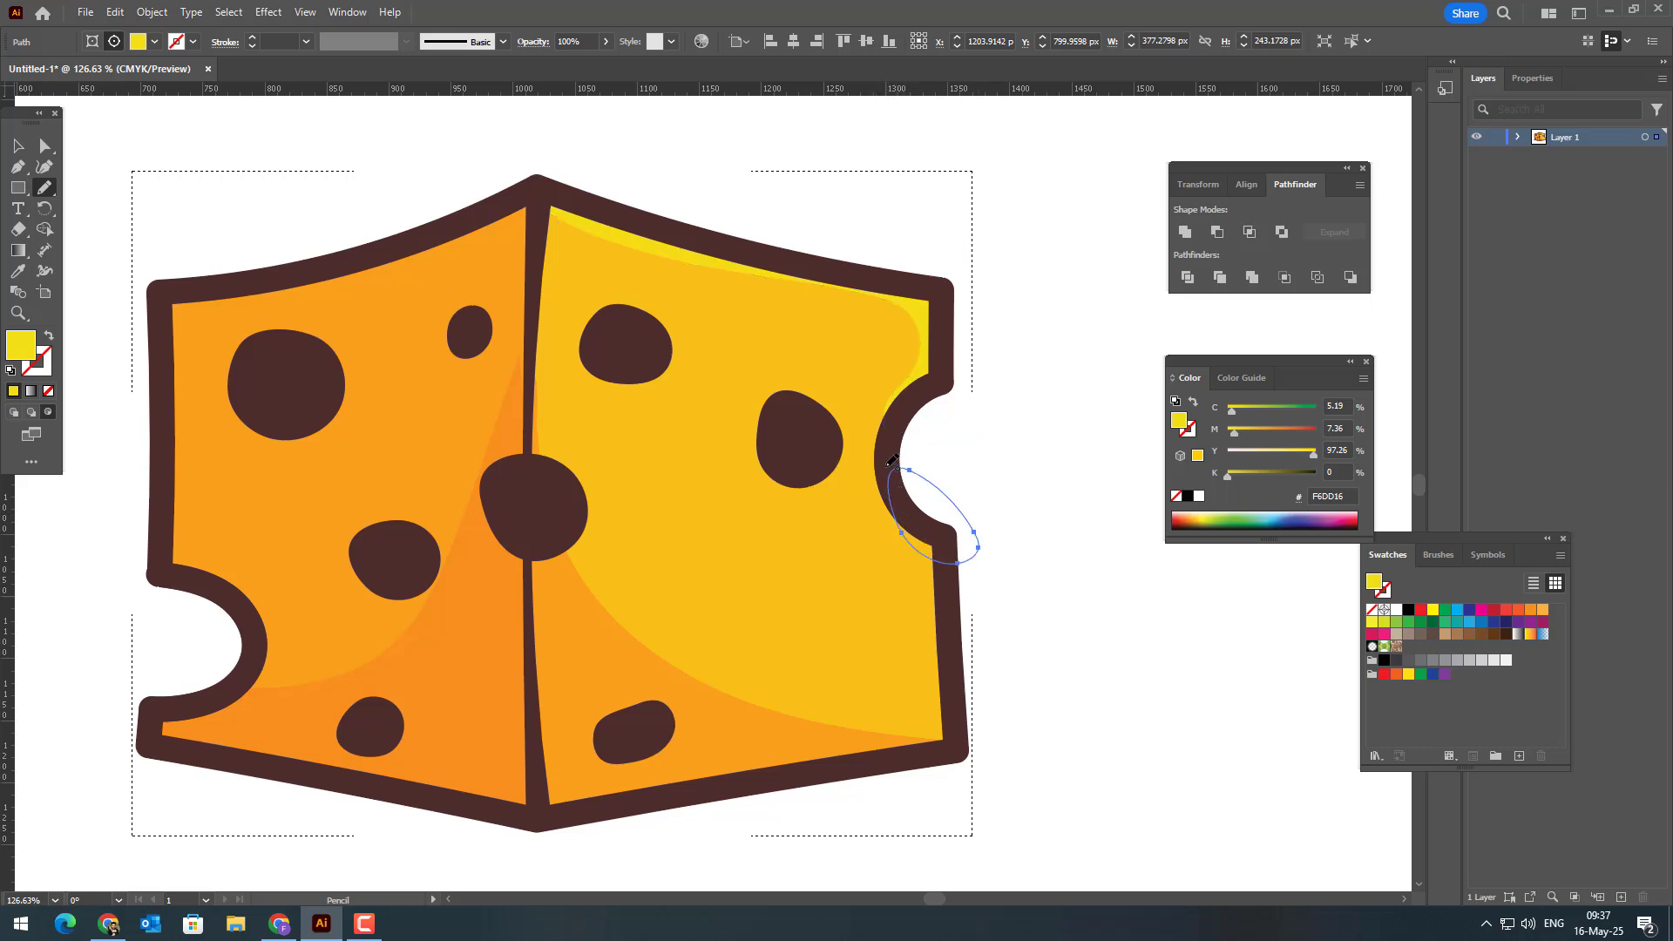
click(17, 271)
click(939, 317)
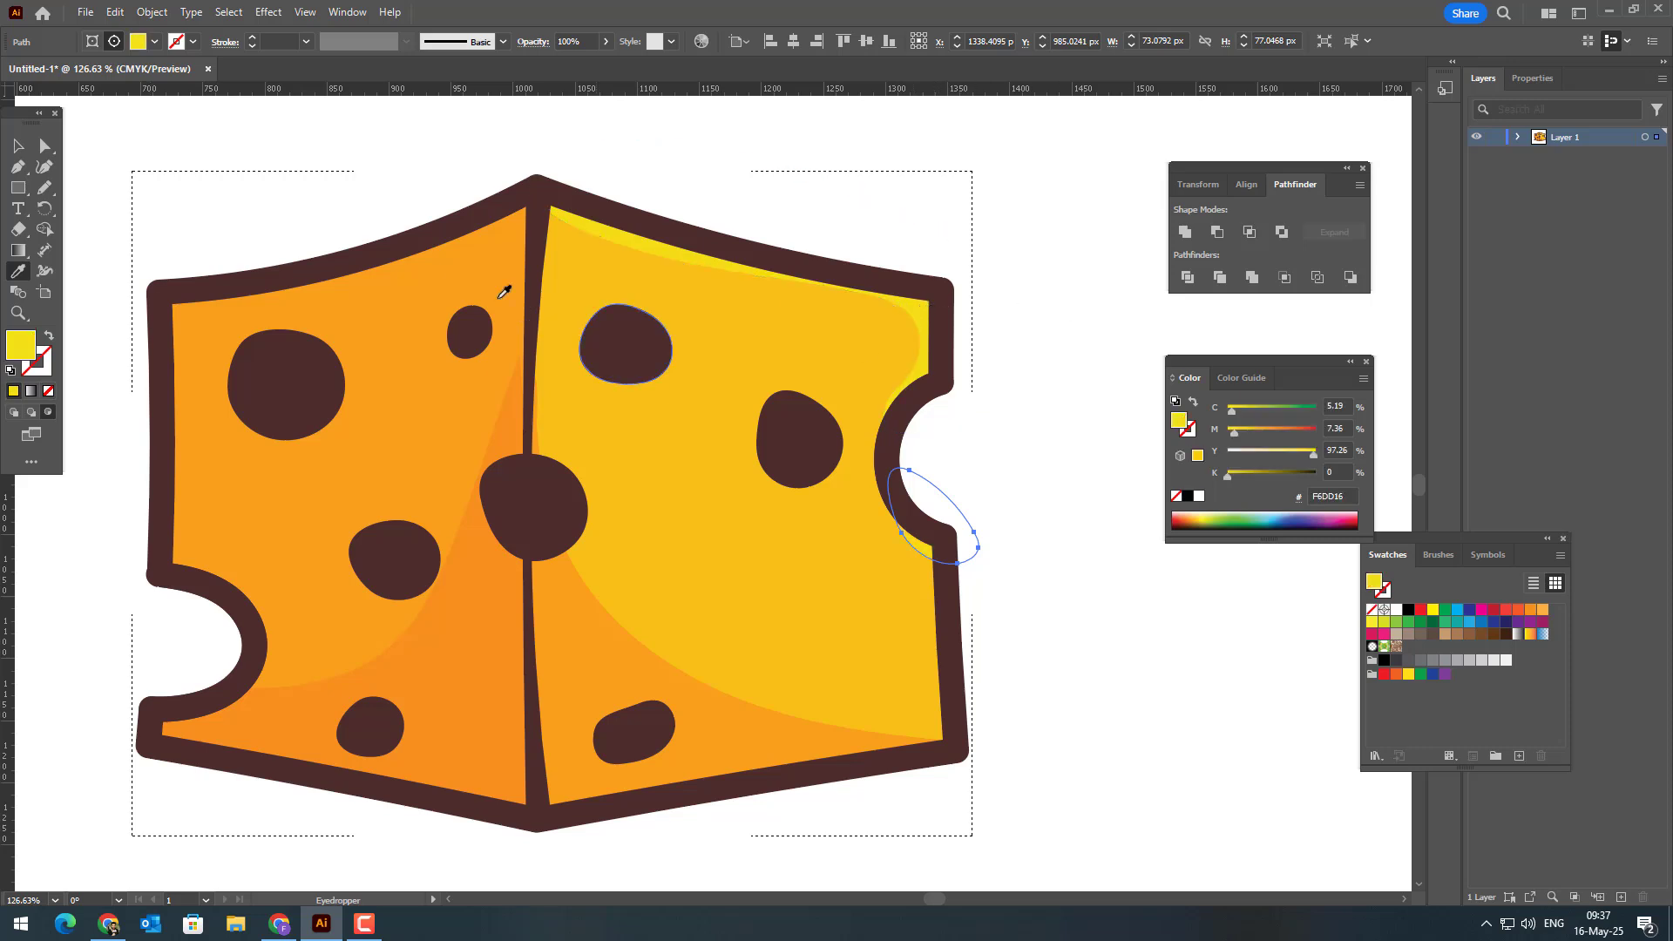
click(48, 172)
drag(889, 517, 769, 553)
key(z)
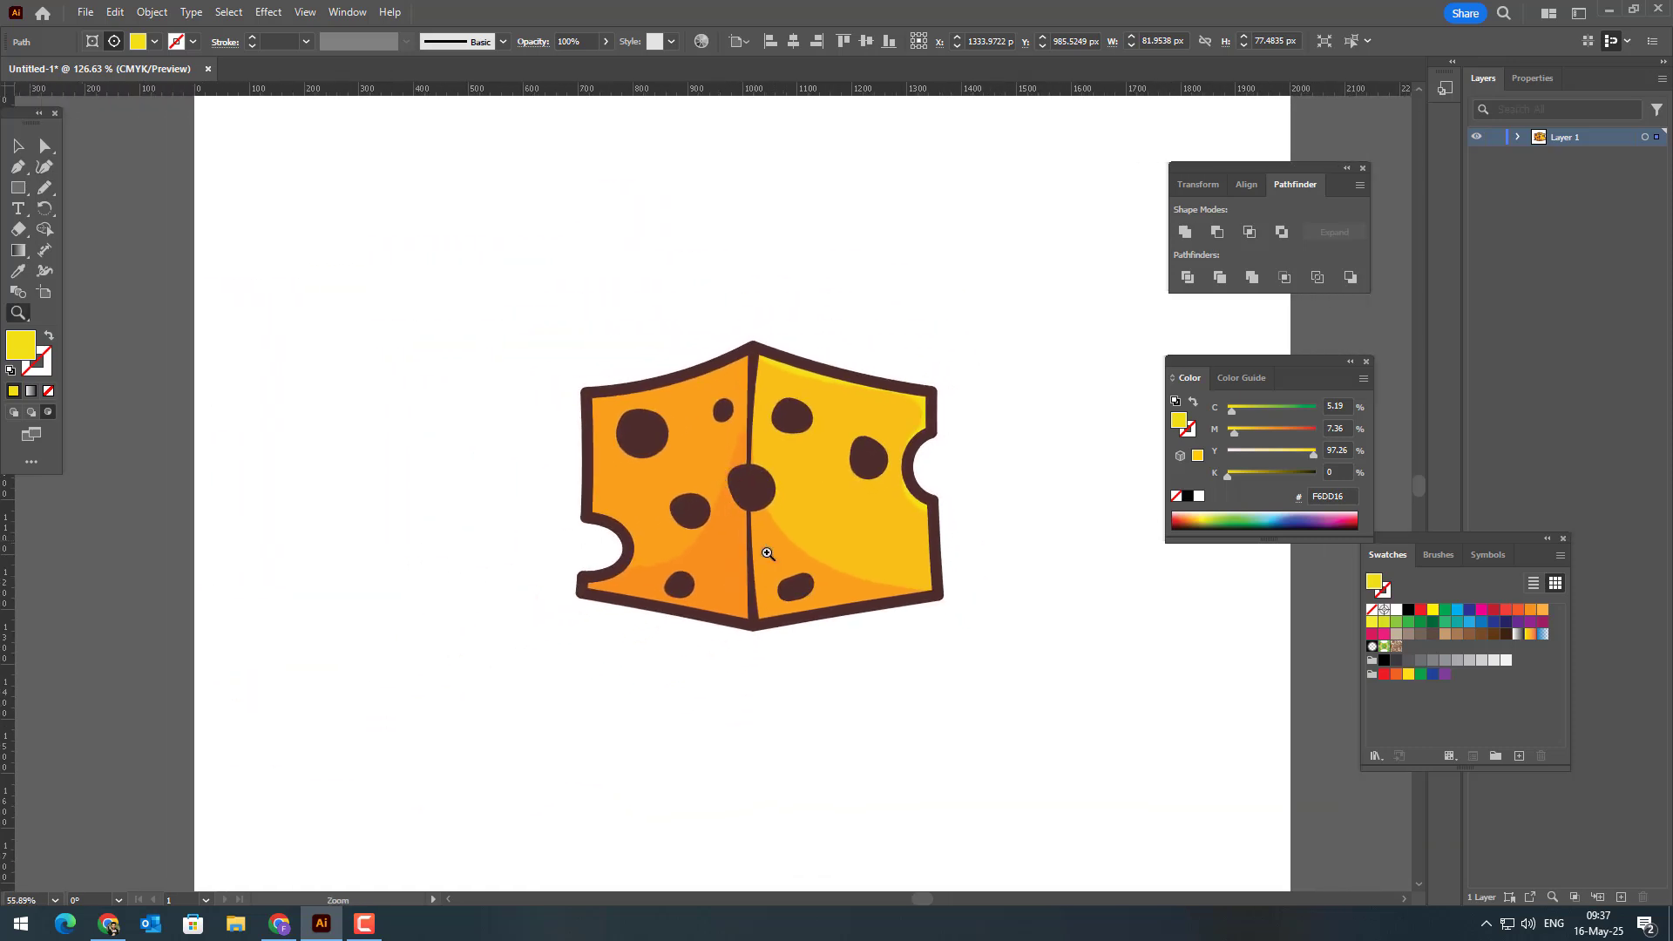
Step: Deselect the notch highlight and draw a closed freehand highlight about 49 × 59 px along the central hole's upper-right edge
drag(751, 392, 885, 708)
drag(822, 533, 916, 680)
click(18, 147)
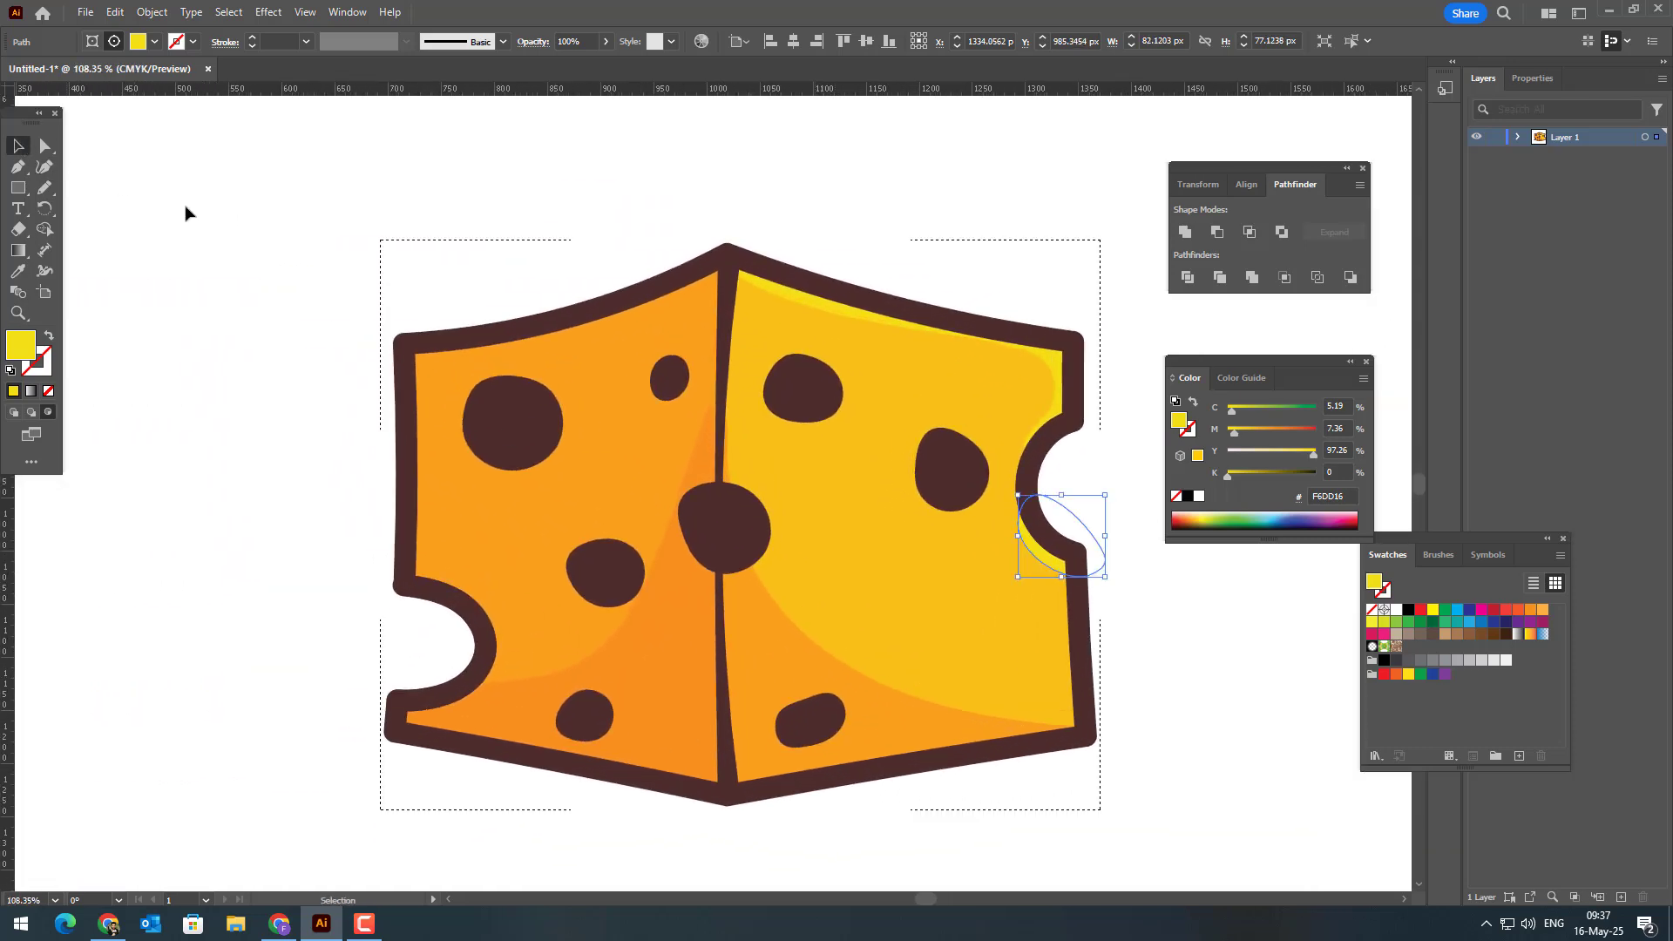
click(185, 208)
key(z)
drag(809, 461, 941, 662)
key(n)
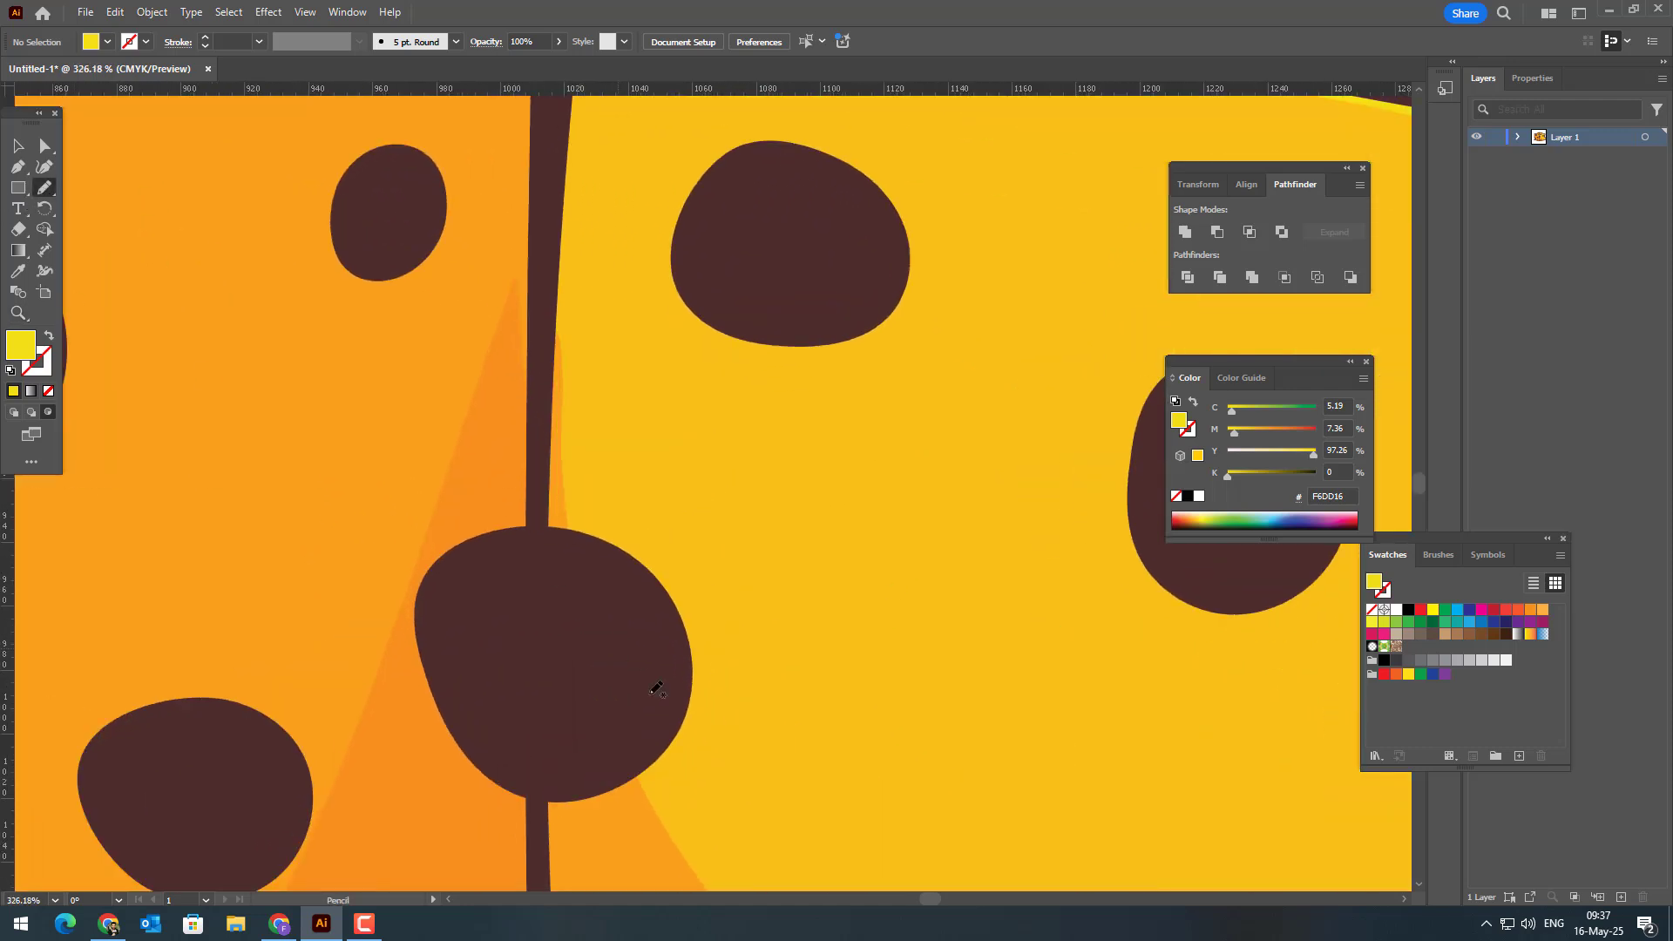
mouse_move(707, 700)
mouse_down()
mouse_move(667, 561)
mouse_move(566, 508)
mouse_move(653, 535)
mouse_move(708, 581)
mouse_move(714, 703)
mouse_up()
Step: Fill the central hole's highlight with the light yellow sampled from the right face's upper-edge highlight
key(ctrl+0)
key(i)
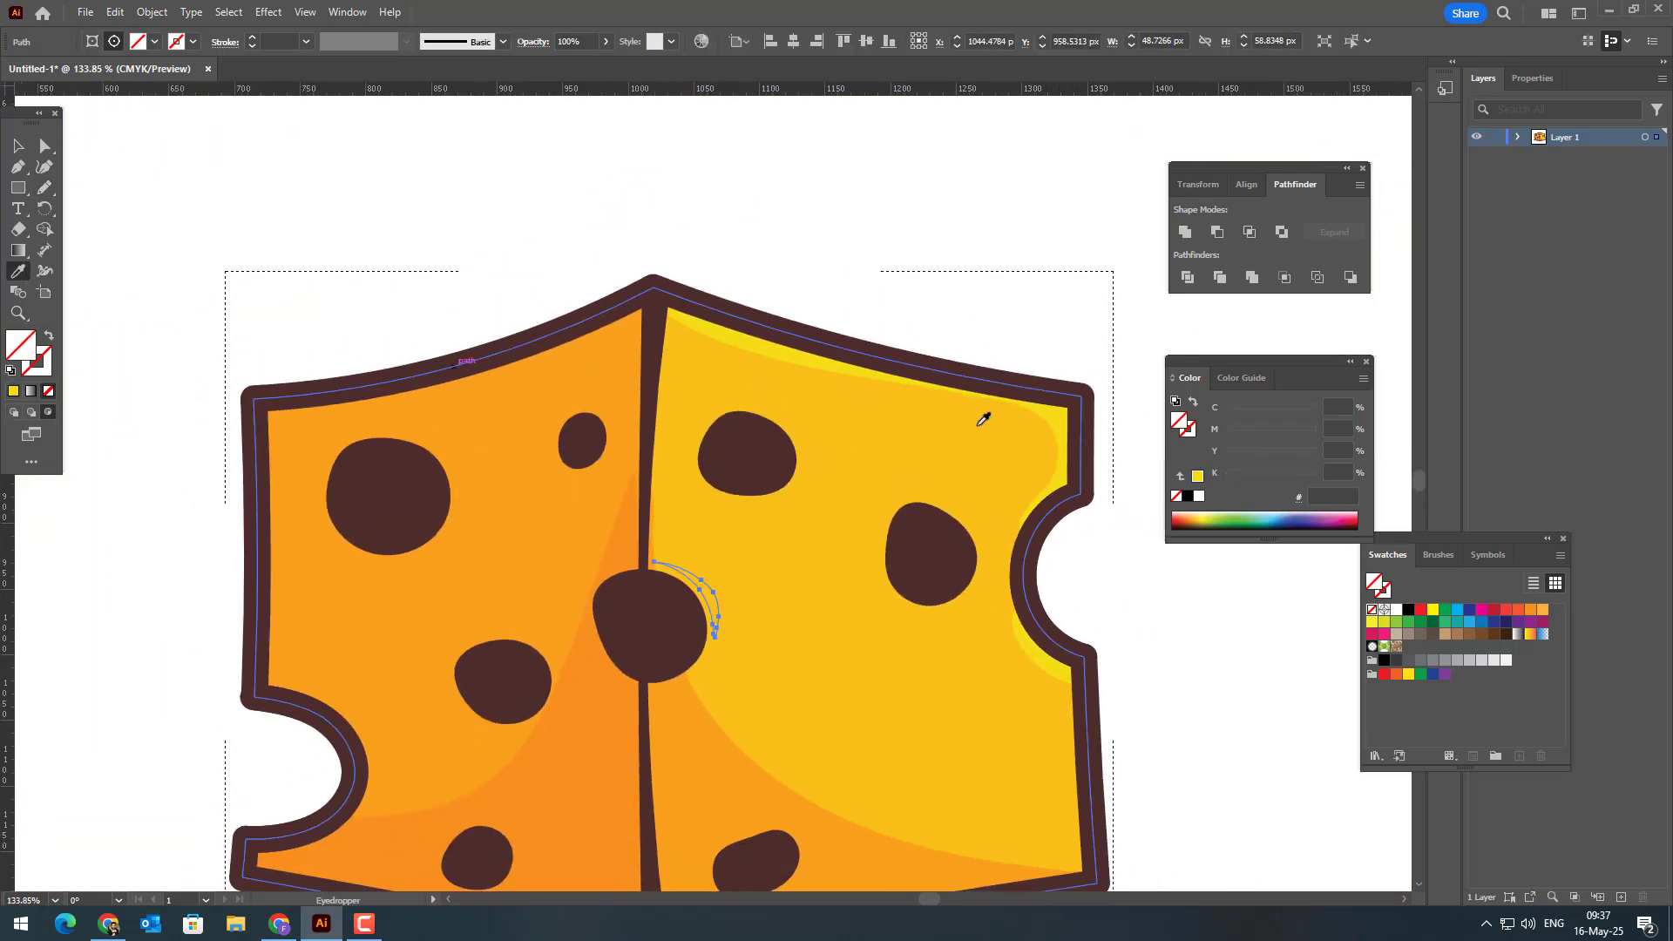
click(1052, 413)
Step: Draw a freehand crescent about 56 × 27 px above the right face's rightmost hole and fill it with the upper-edge highlight's yellow
key(z)
drag(1002, 443, 892, 435)
drag(892, 435, 747, 348)
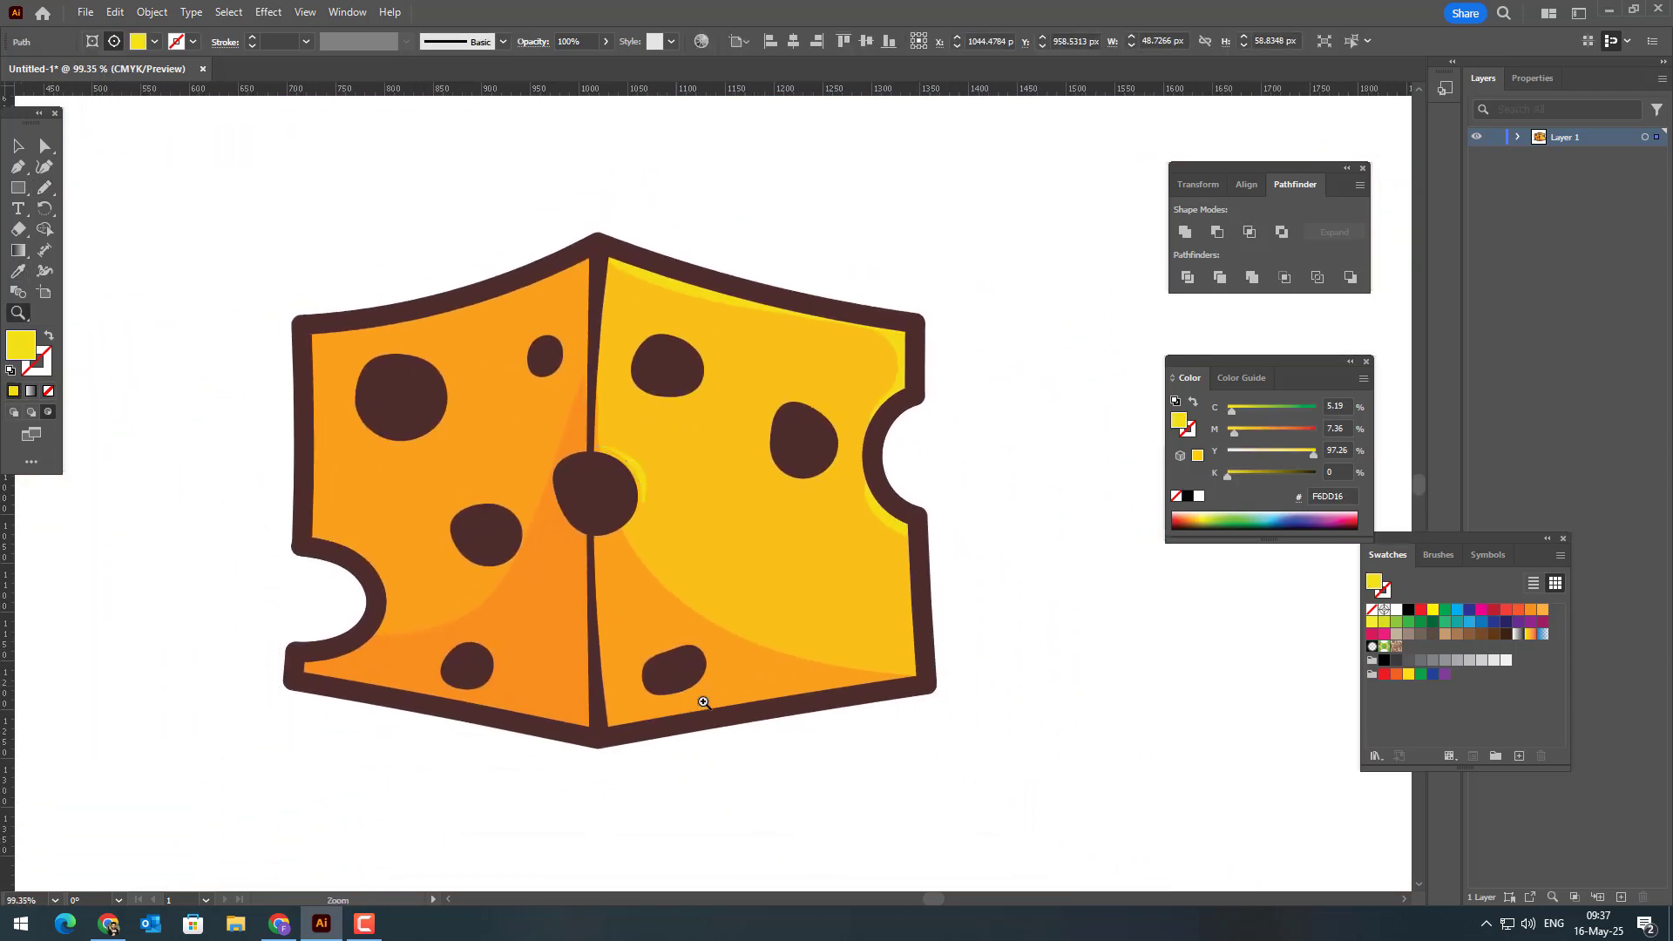
drag(704, 701, 742, 693)
drag(787, 509, 696, 629)
drag(738, 439, 872, 449)
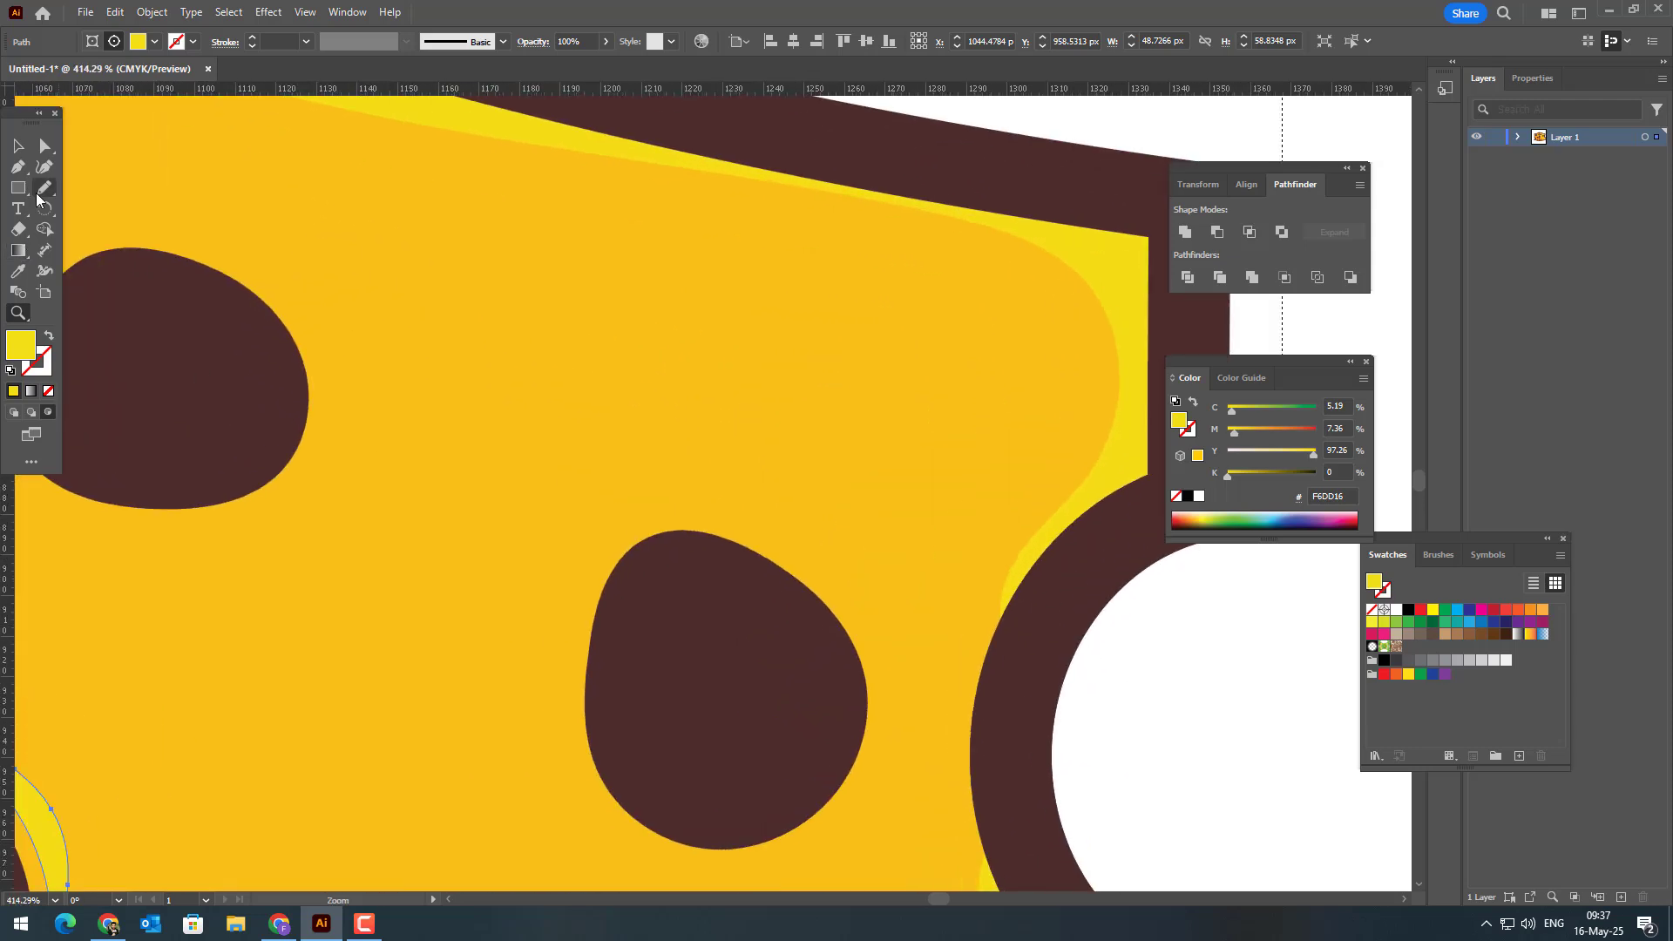
click(41, 191)
mouse_move(655, 524)
mouse_down()
mouse_move(794, 537)
mouse_move(721, 503)
mouse_move(646, 499)
mouse_up()
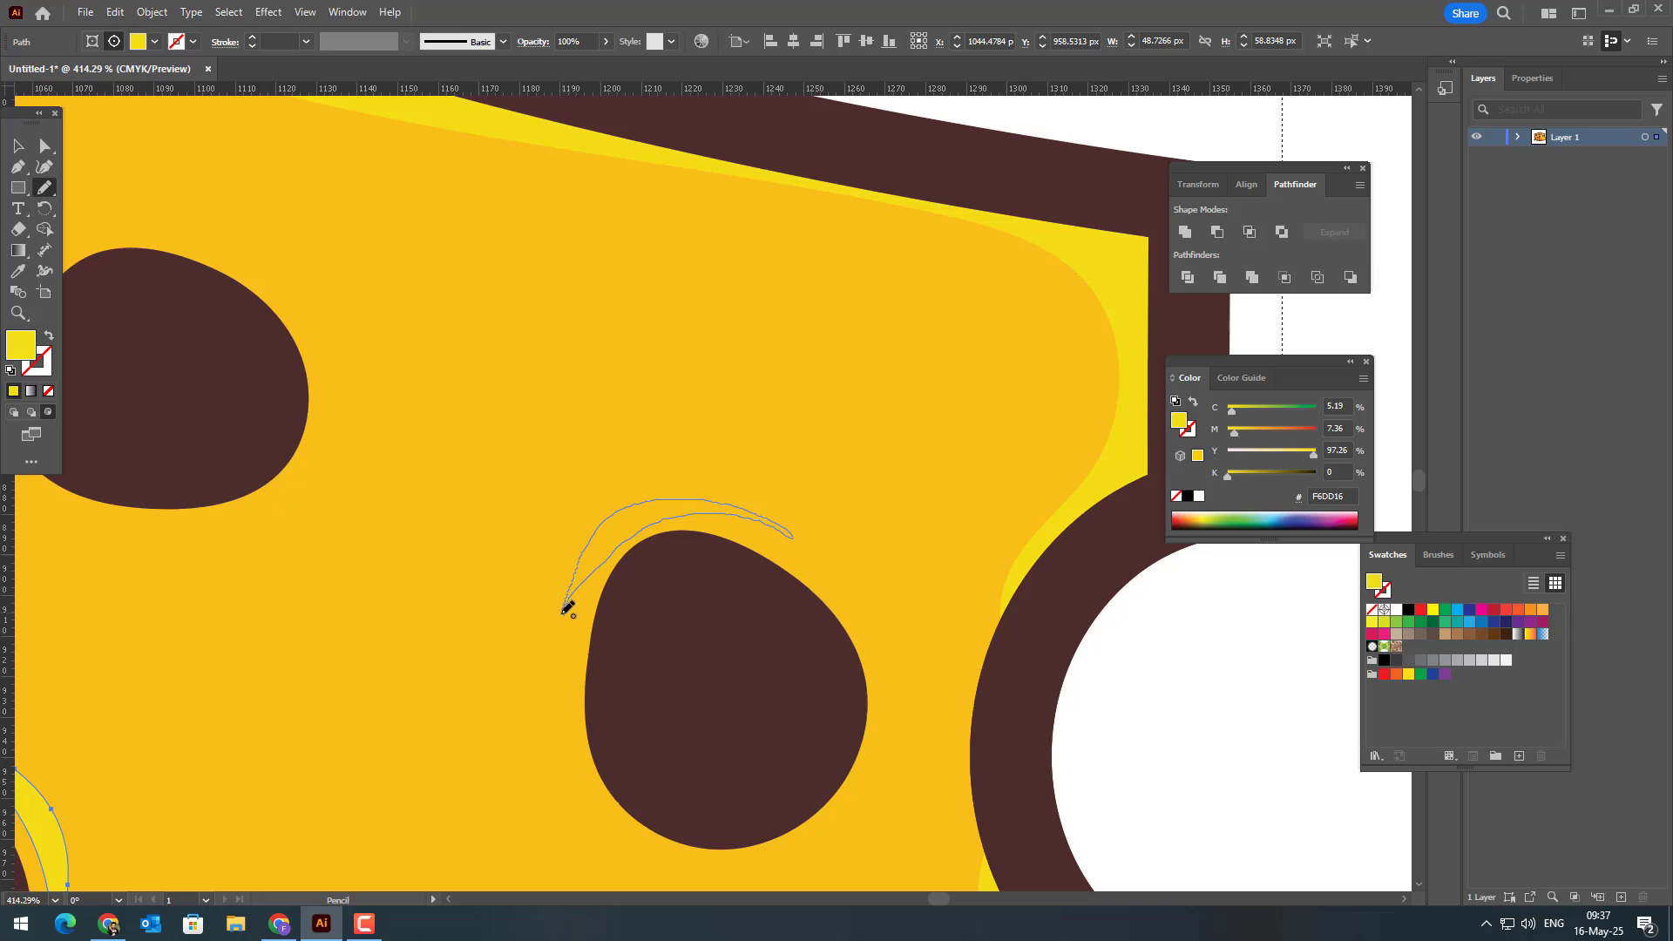
drag(568, 607, 566, 607)
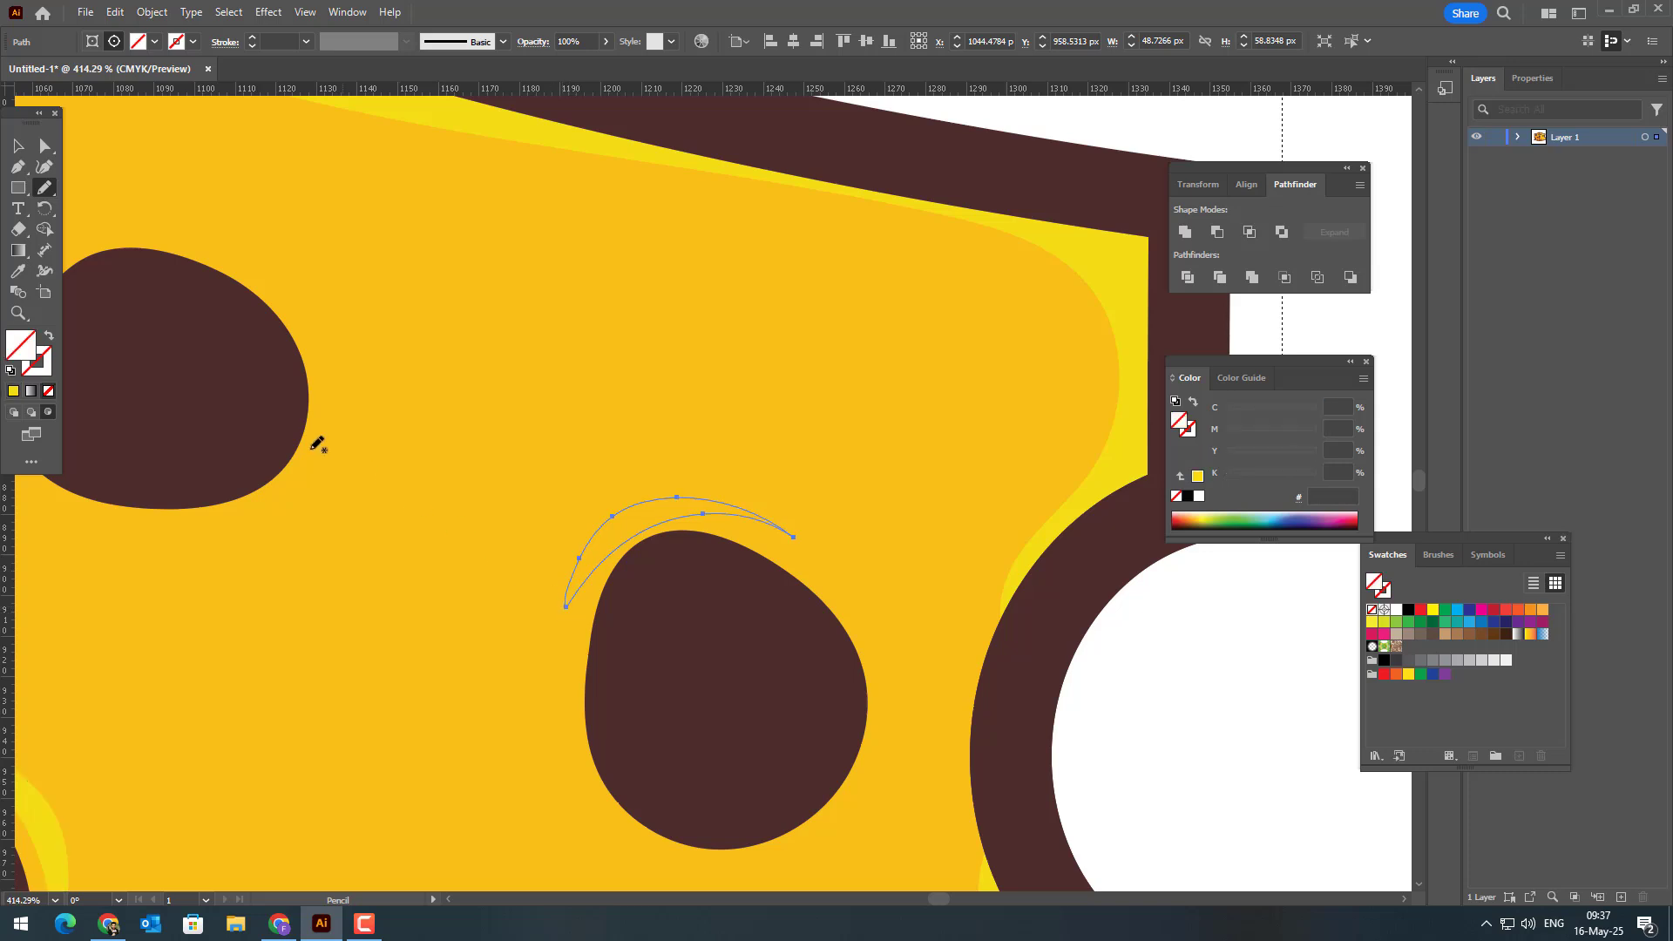
click(17, 271)
click(523, 135)
Step: Reshape the crescent above the rightmost hole with the Curvature tool, widening its arc and moving both tips closer to the hole, and deselect it
key(z)
drag(640, 275, 343, 557)
drag(773, 449, 883, 489)
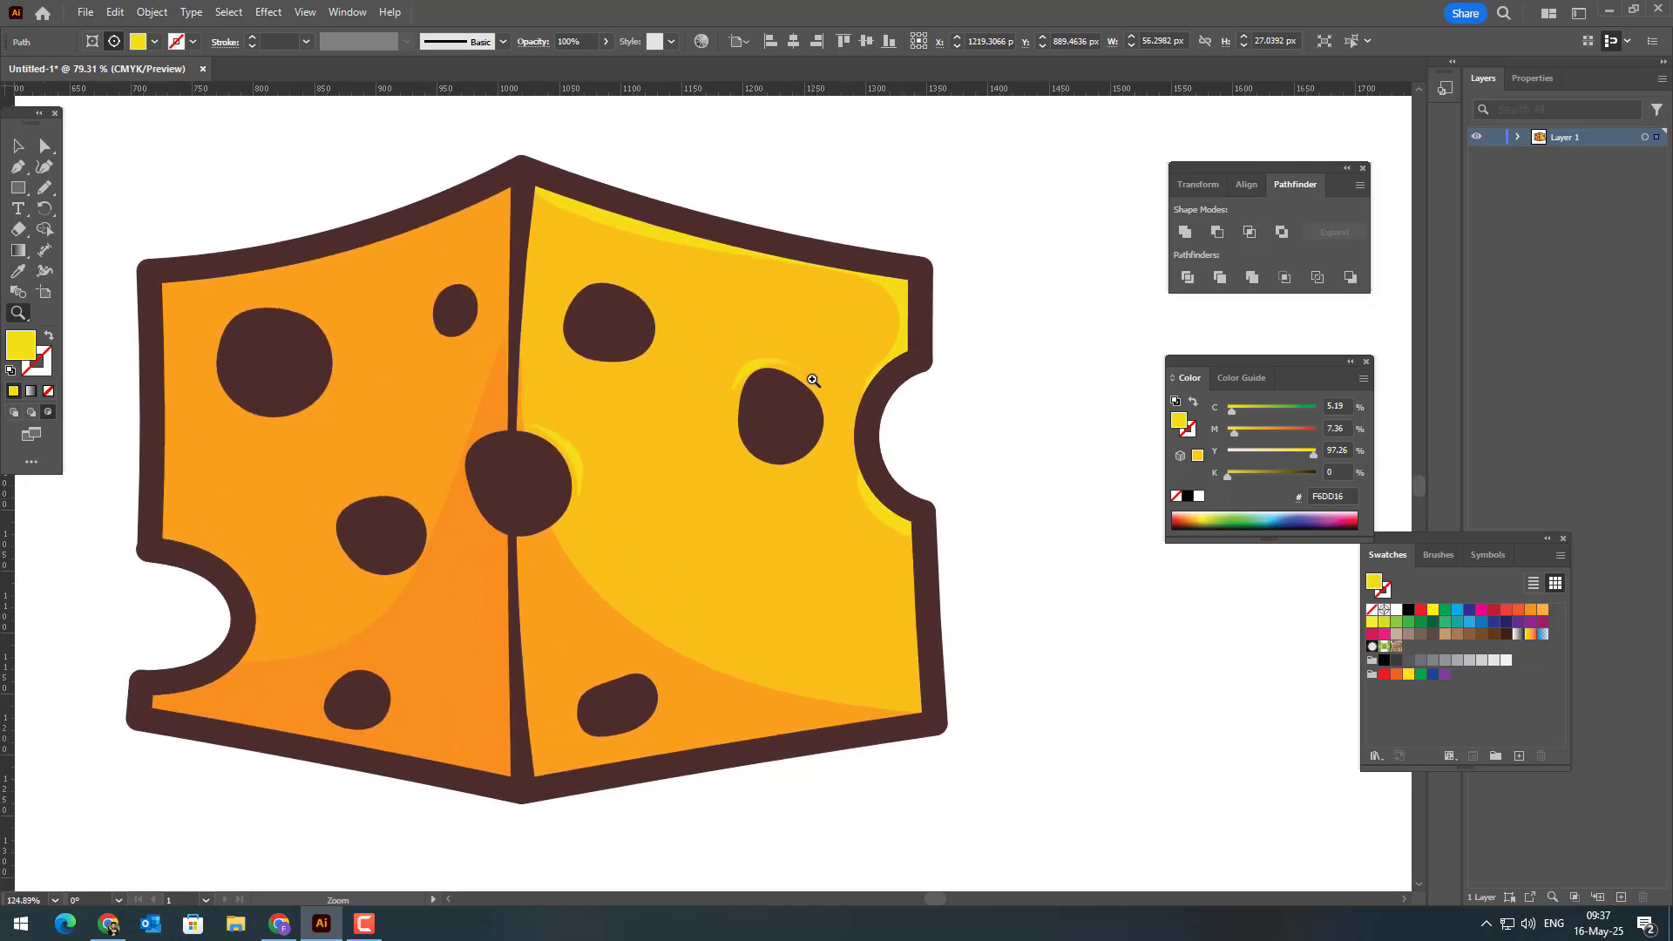
drag(811, 377, 1270, 608)
click(44, 166)
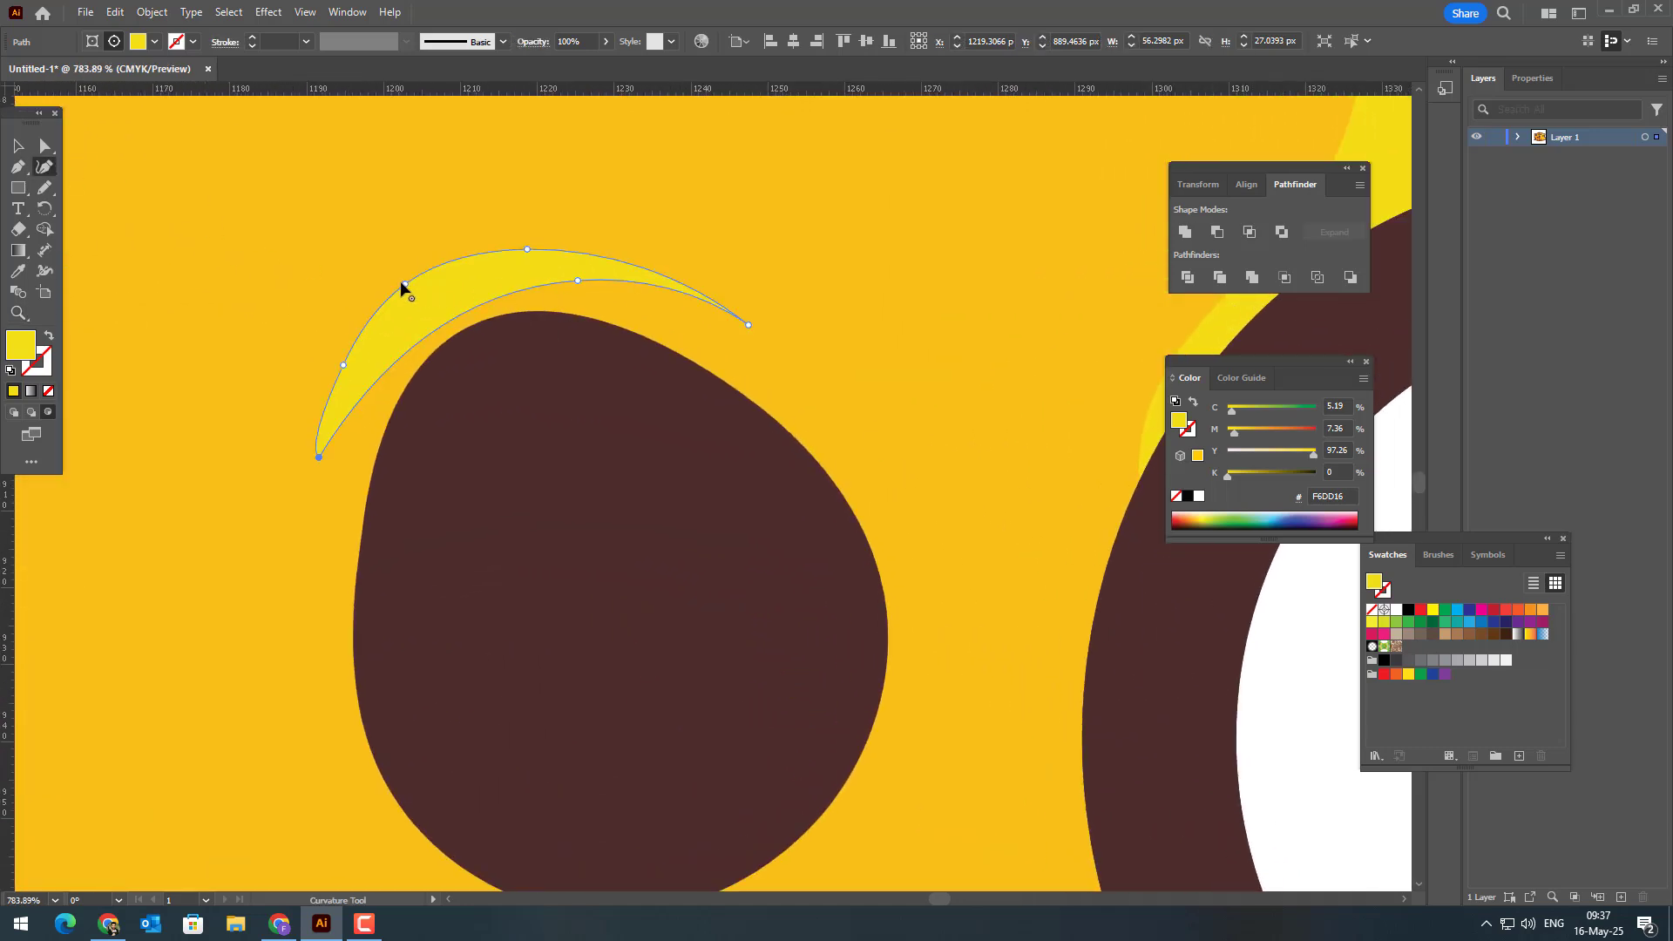
drag(402, 285, 399, 273)
drag(528, 249, 451, 294)
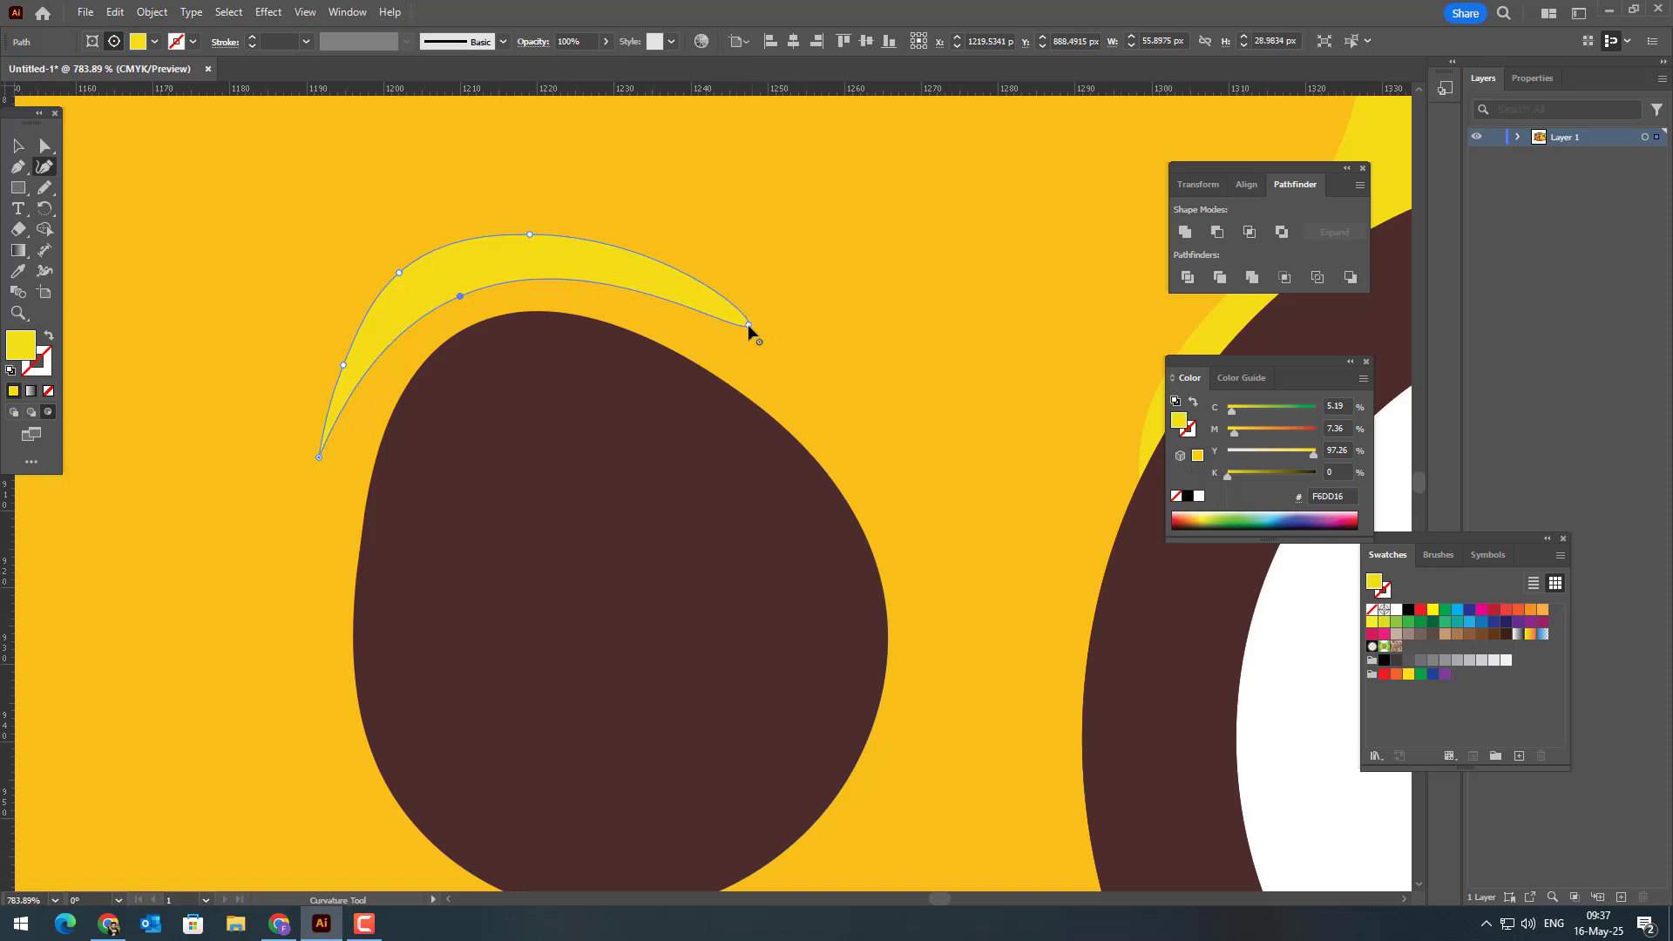
drag(749, 327, 736, 344)
drag(320, 457, 337, 463)
key(ctrl+space)
drag(608, 376, 516, 488)
click(26, 151)
click(378, 204)
Step: Select all the cheese artwork, group it into one object and deselect it
key(z)
drag(811, 413, 620, 338)
click(26, 151)
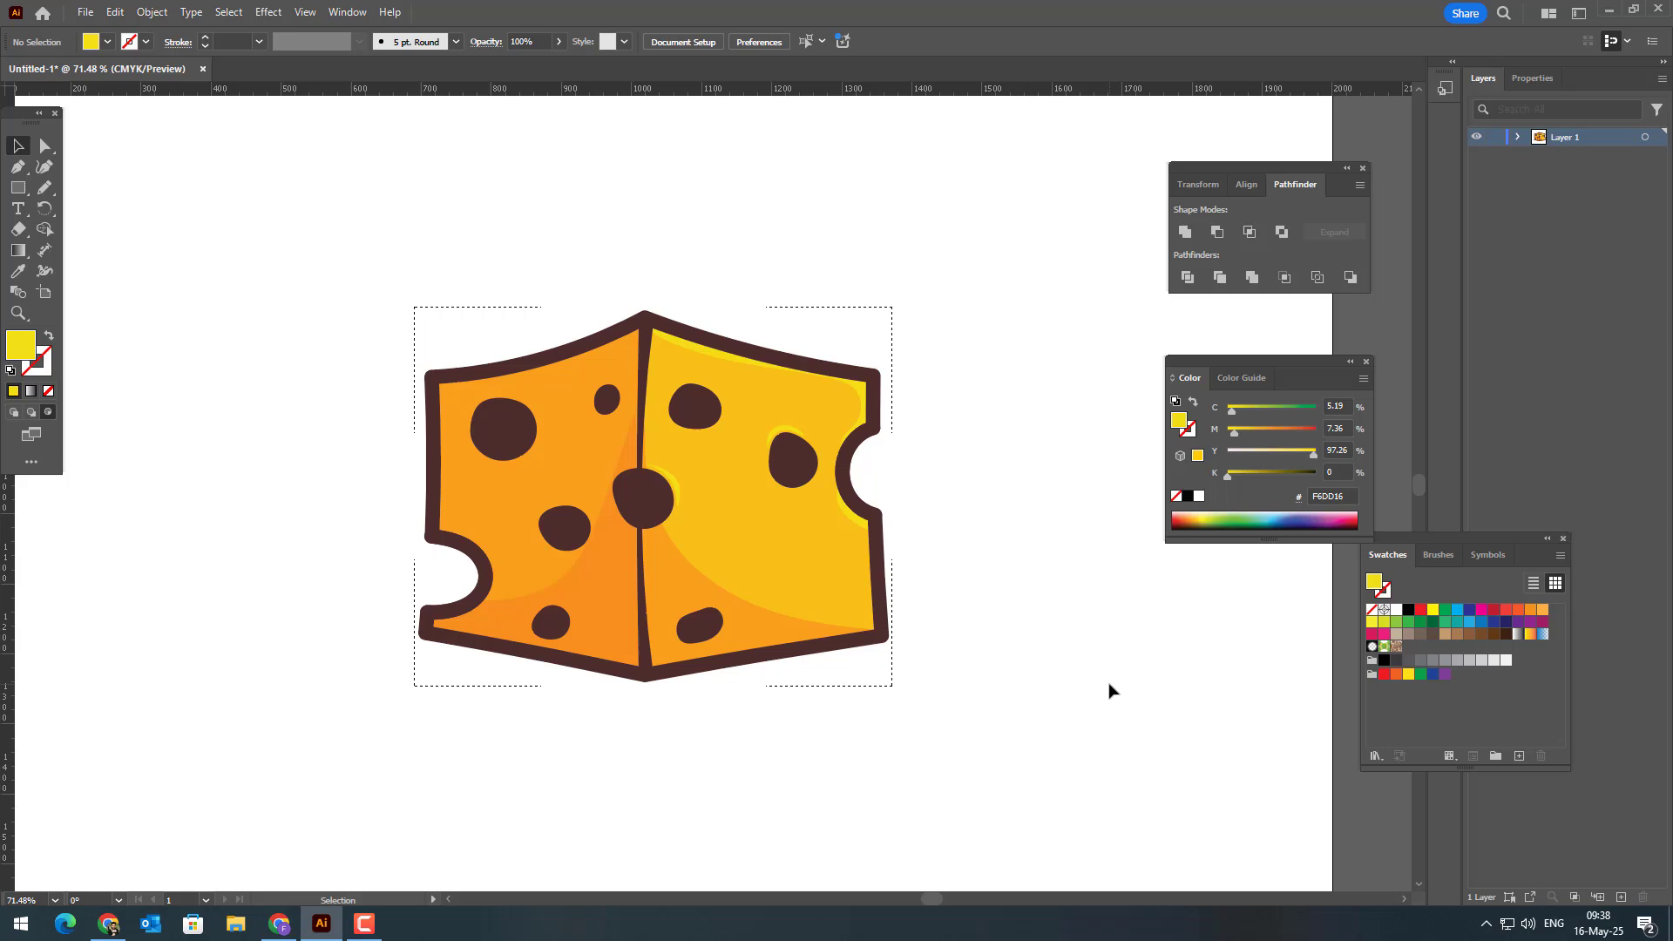
drag(1065, 729, 384, 260)
click(142, 13)
click(209, 116)
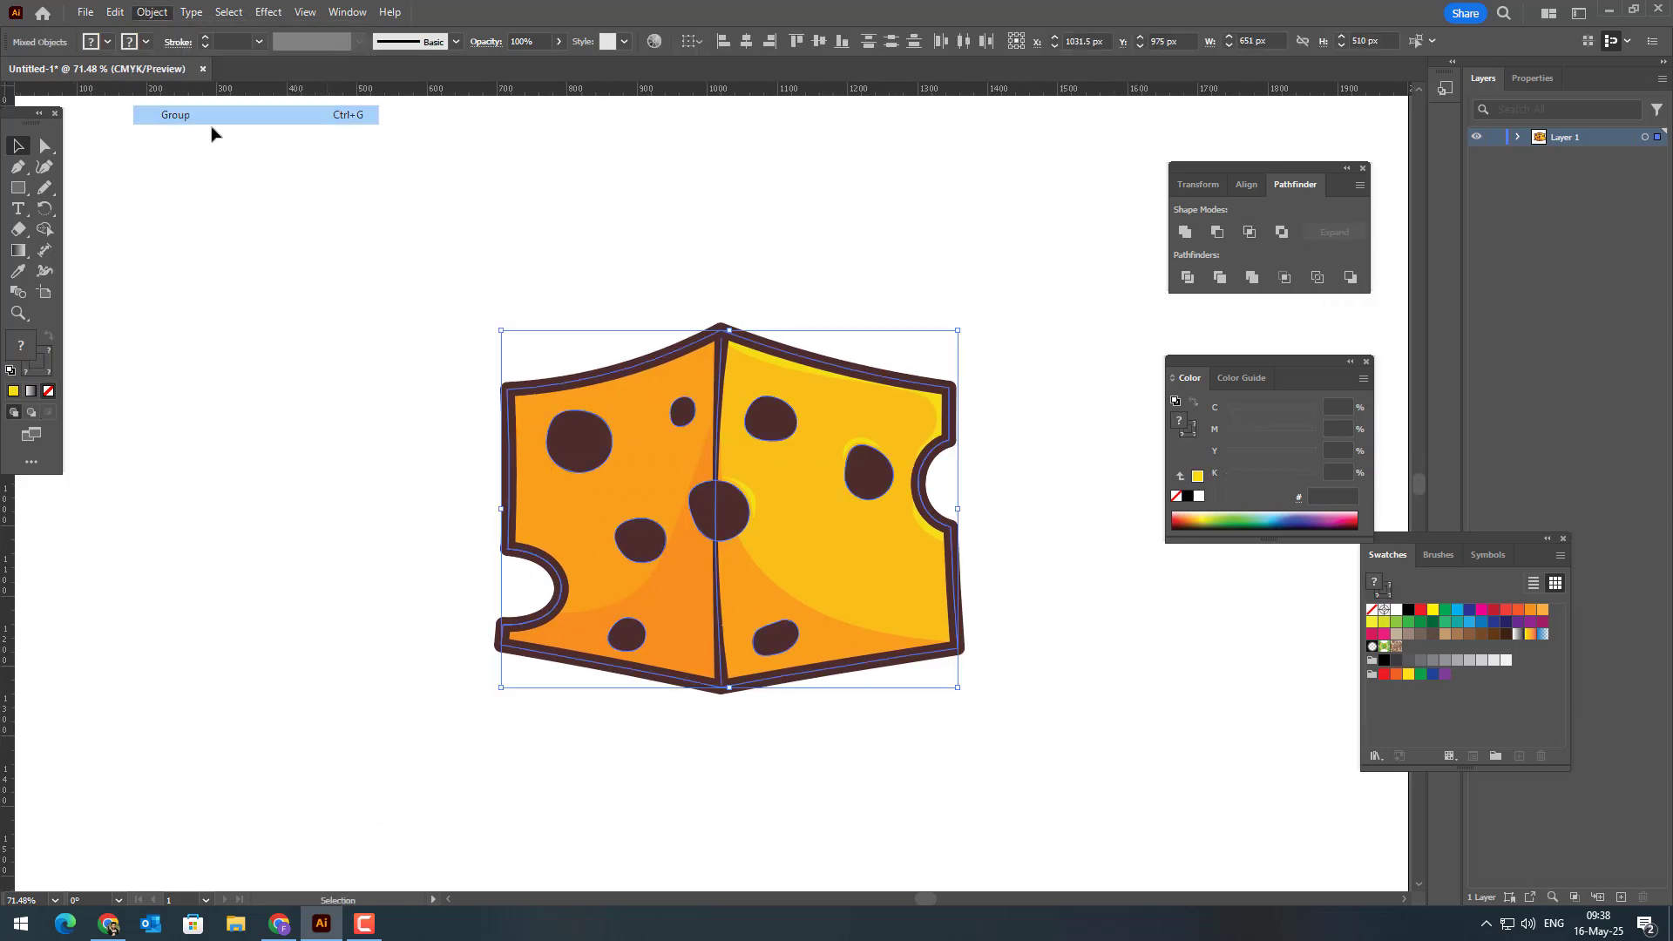
click(616, 277)
key(z)
drag(645, 279, 962, 309)
key(space)
drag(1376, 817, 1362, 790)
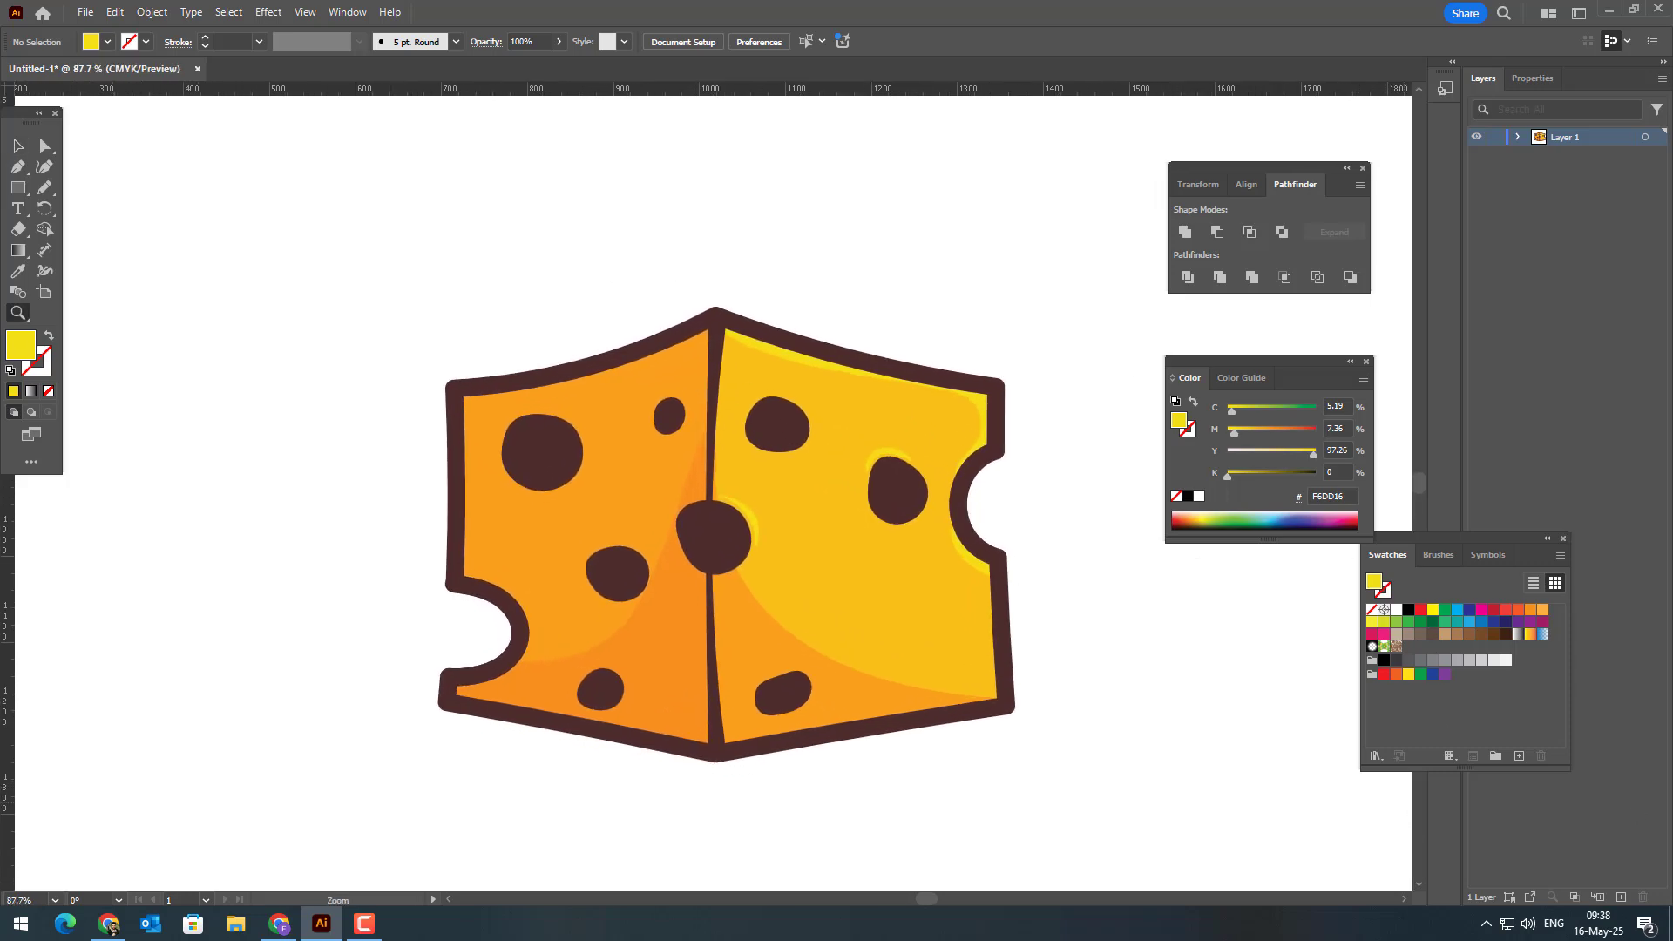